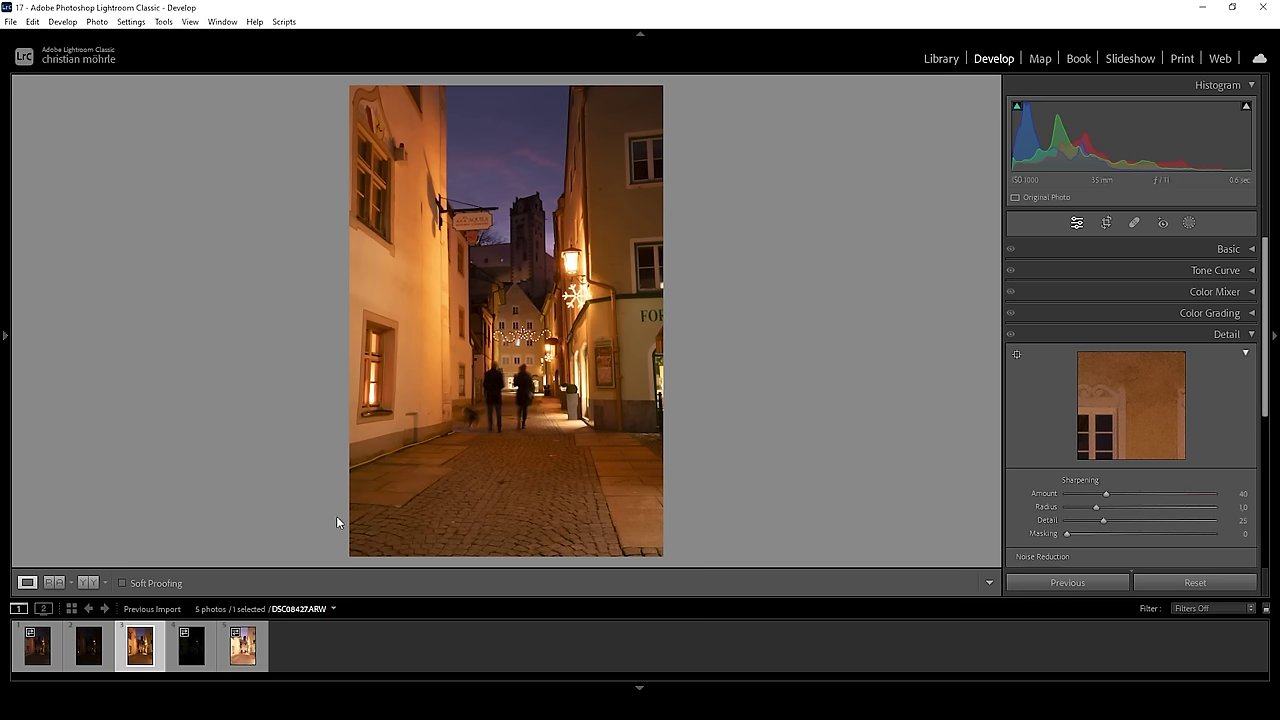
# Step: Select all five bracketed night-street exposures and merge them into an HDR image
pyautogui.click(35, 660)
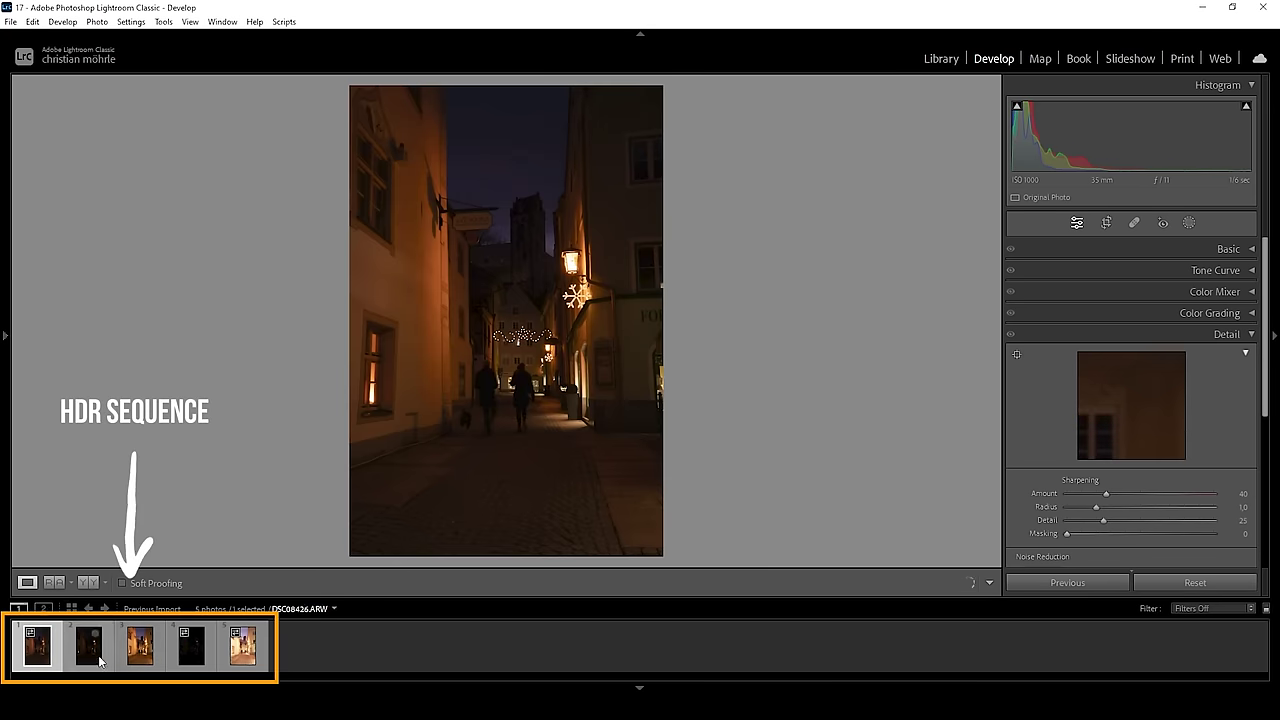
pyautogui.keyDown('shift'); pyautogui.click(245, 660); pyautogui.keyUp('shift')
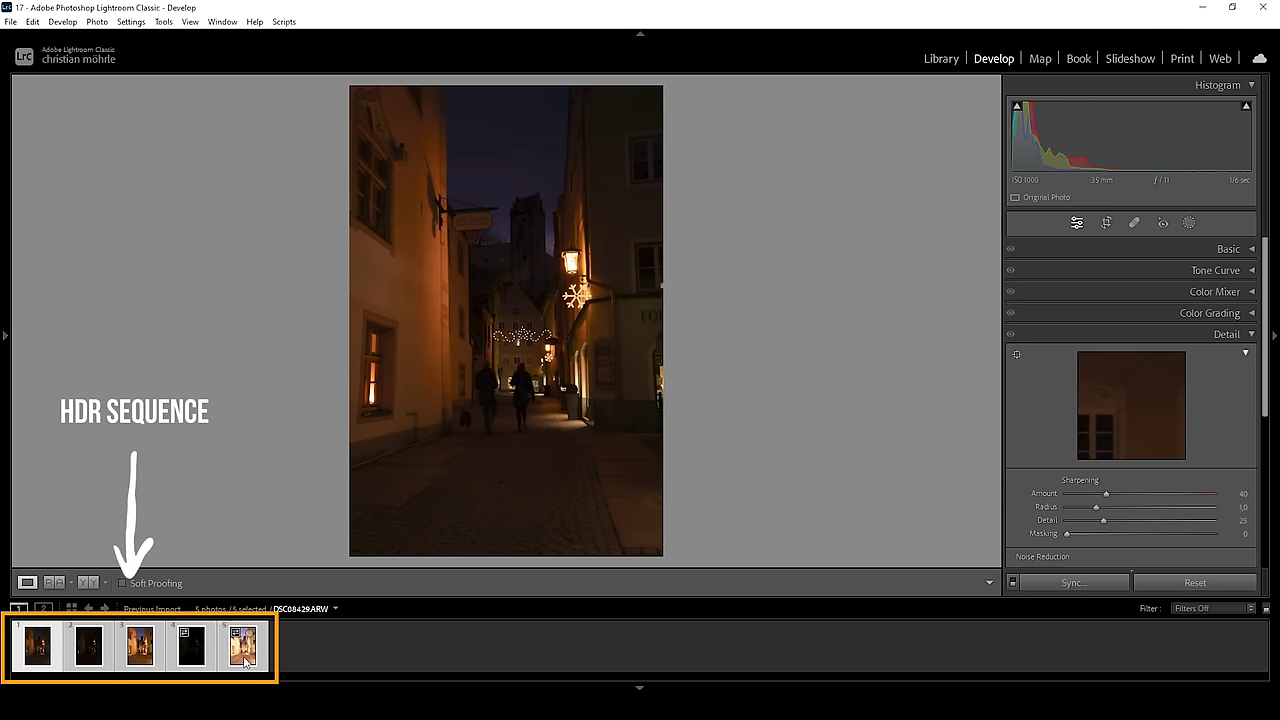
pyautogui.rightClick(247, 662)
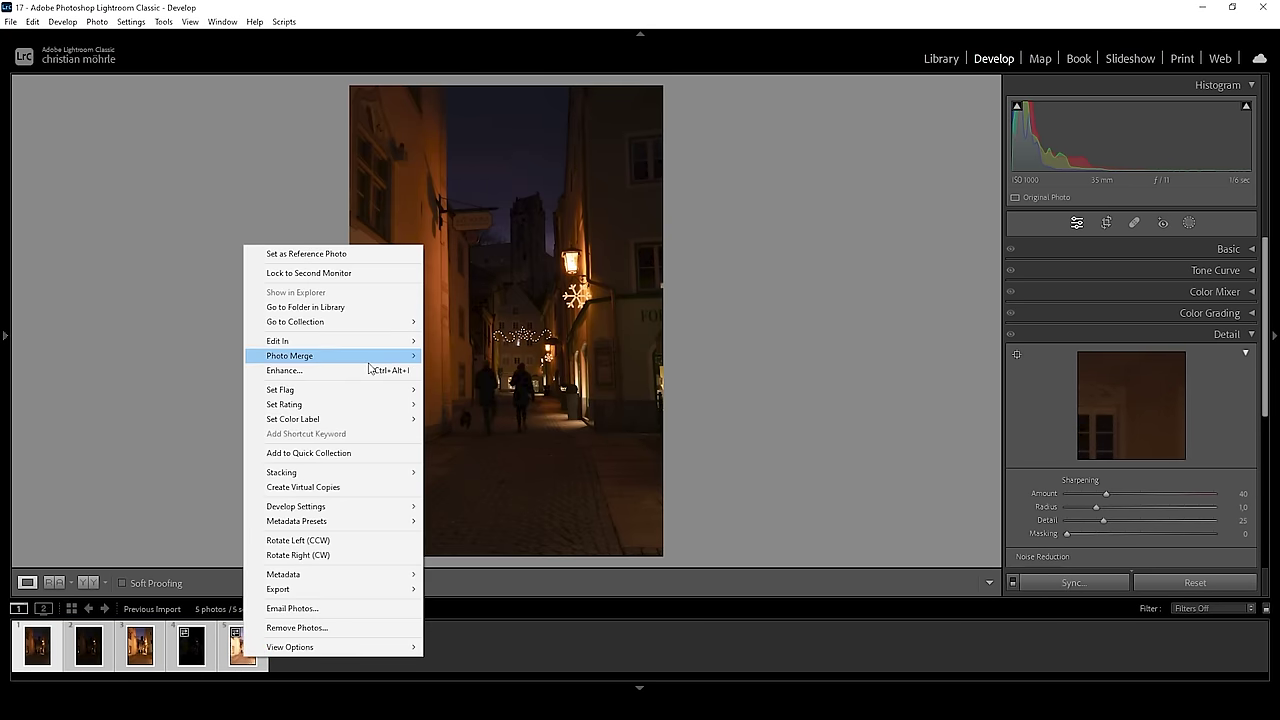
pyautogui.moveTo(372, 358)
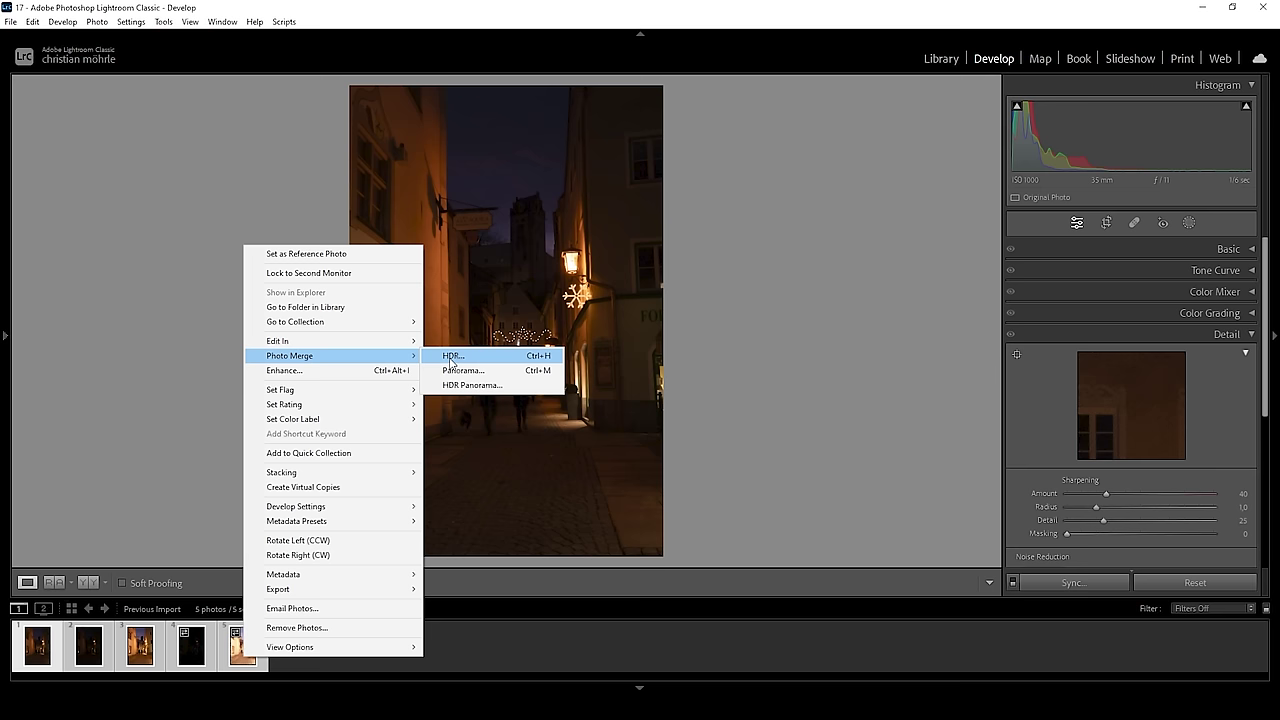
pyautogui.click(451, 361)
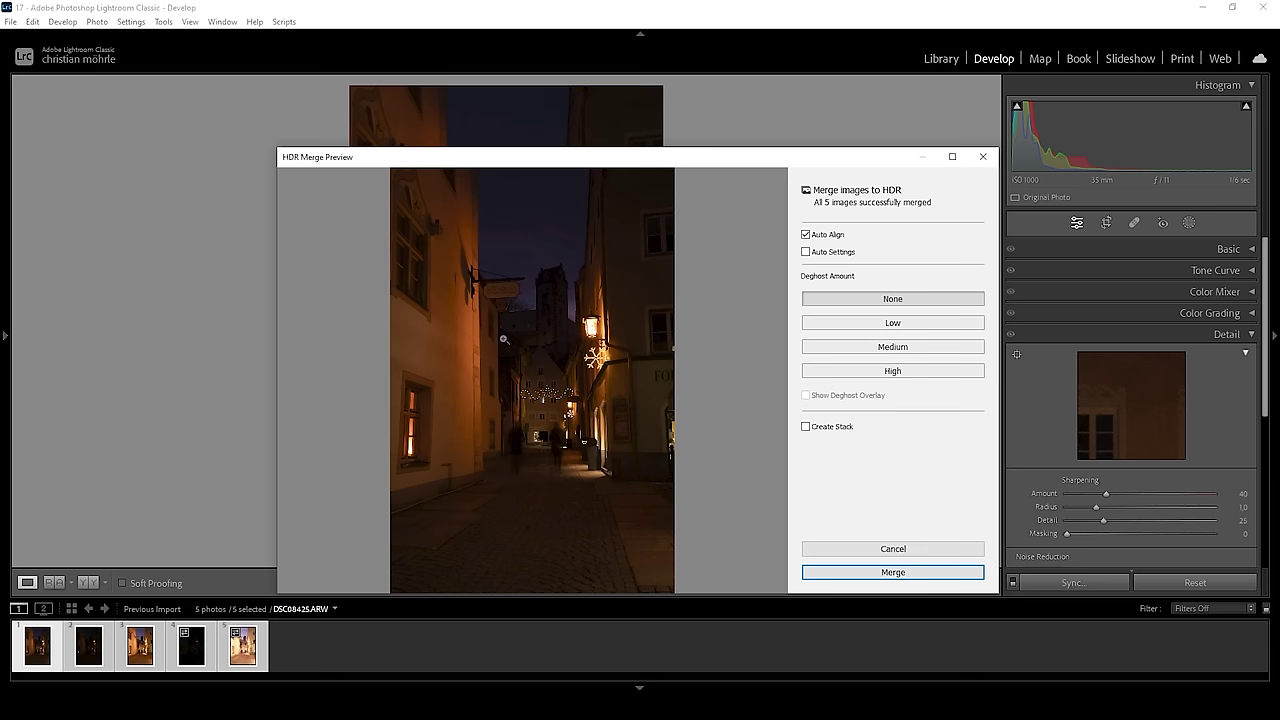
pyautogui.click(840, 573)
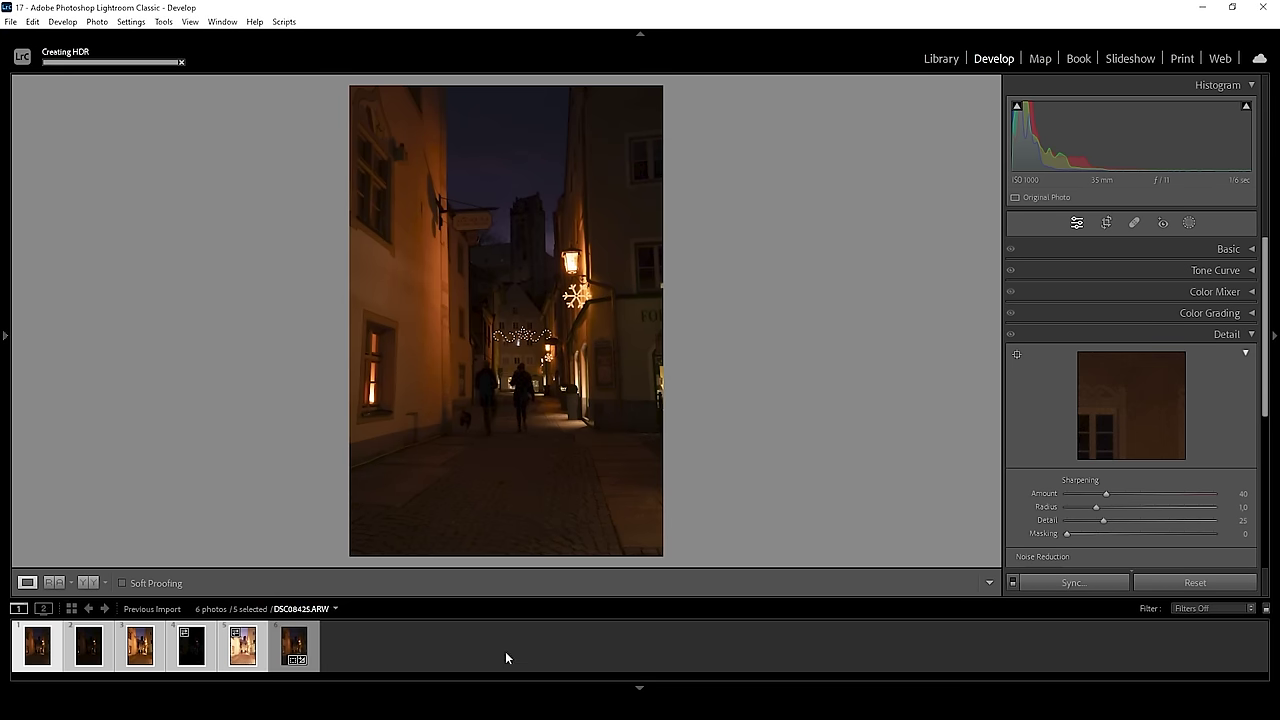
# Step: Select the merged HDR DNG and rotate it 0.58° to straighten the buildings
pyautogui.click(281, 667)
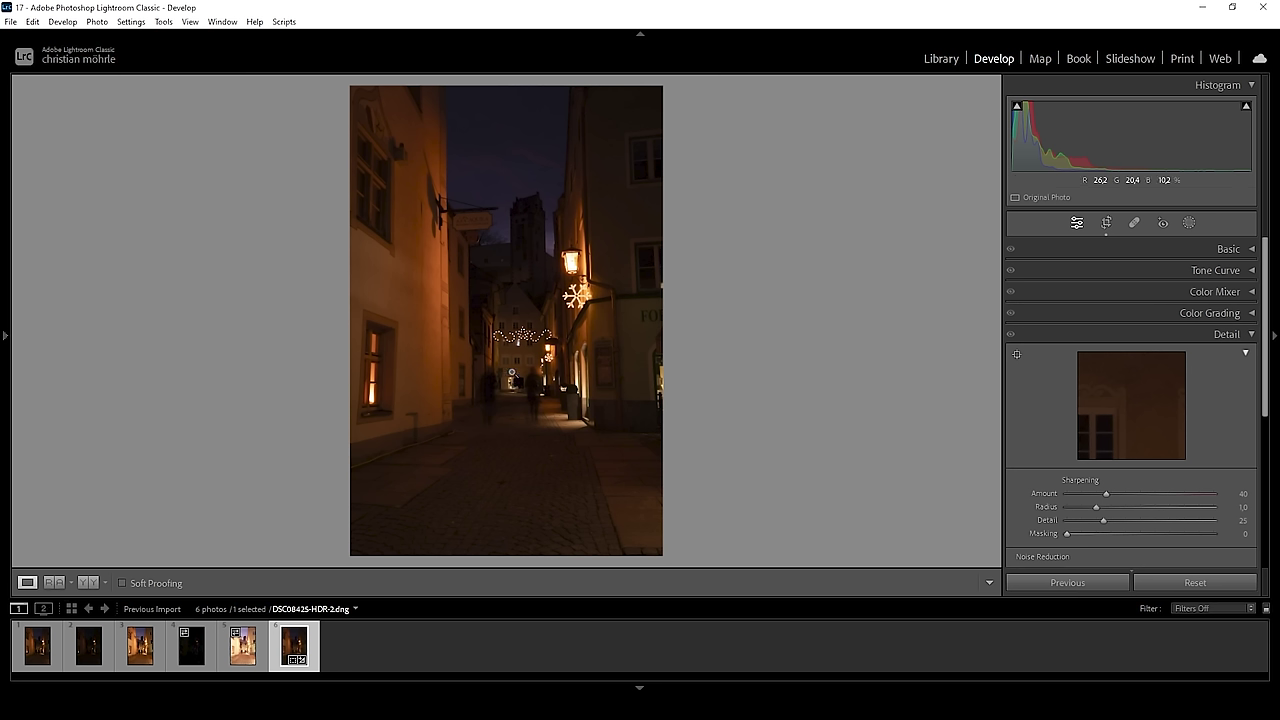
pyautogui.click(1106, 222)
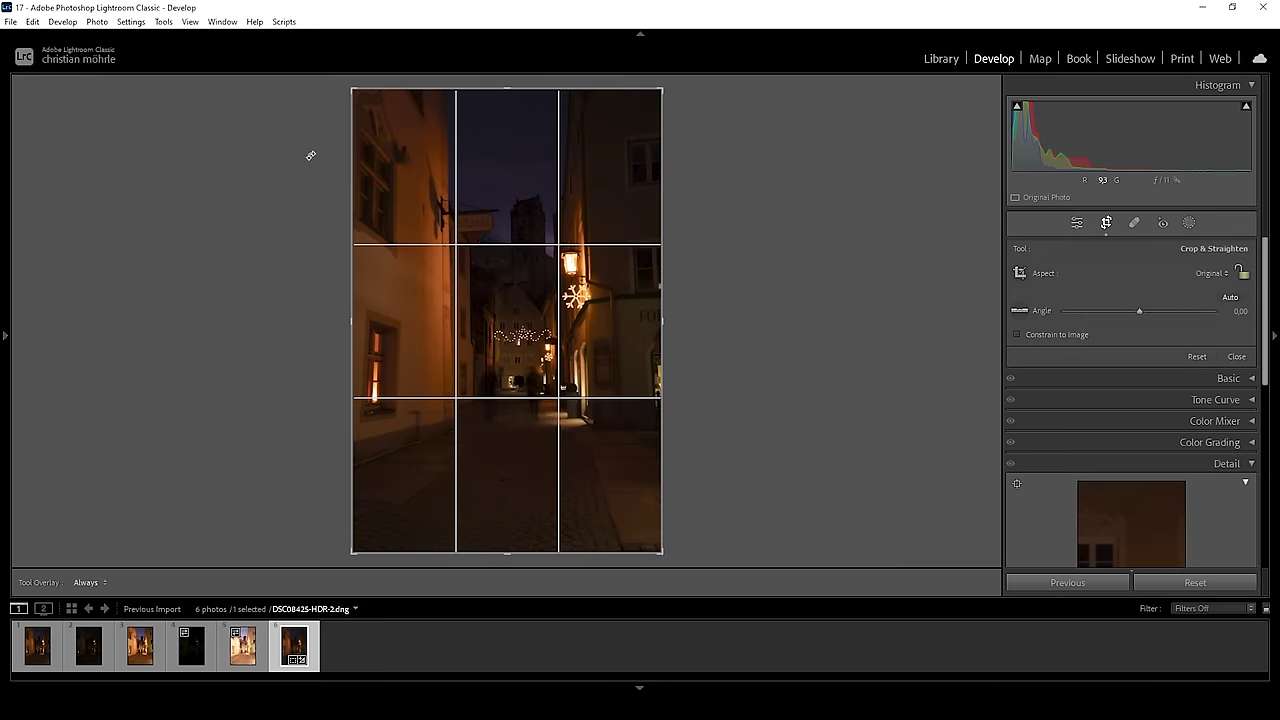
pyautogui.moveTo(320, 90)
pyautogui.mouseDown()
pyautogui.moveTo(335, 90)
pyautogui.moveTo(316, 86)
pyautogui.mouseUp()
# Step: Tighten the crop to a vertical frame, reposition the photo, and apply it
pyautogui.moveTo(351, 549); pyautogui.dragTo(369, 534)
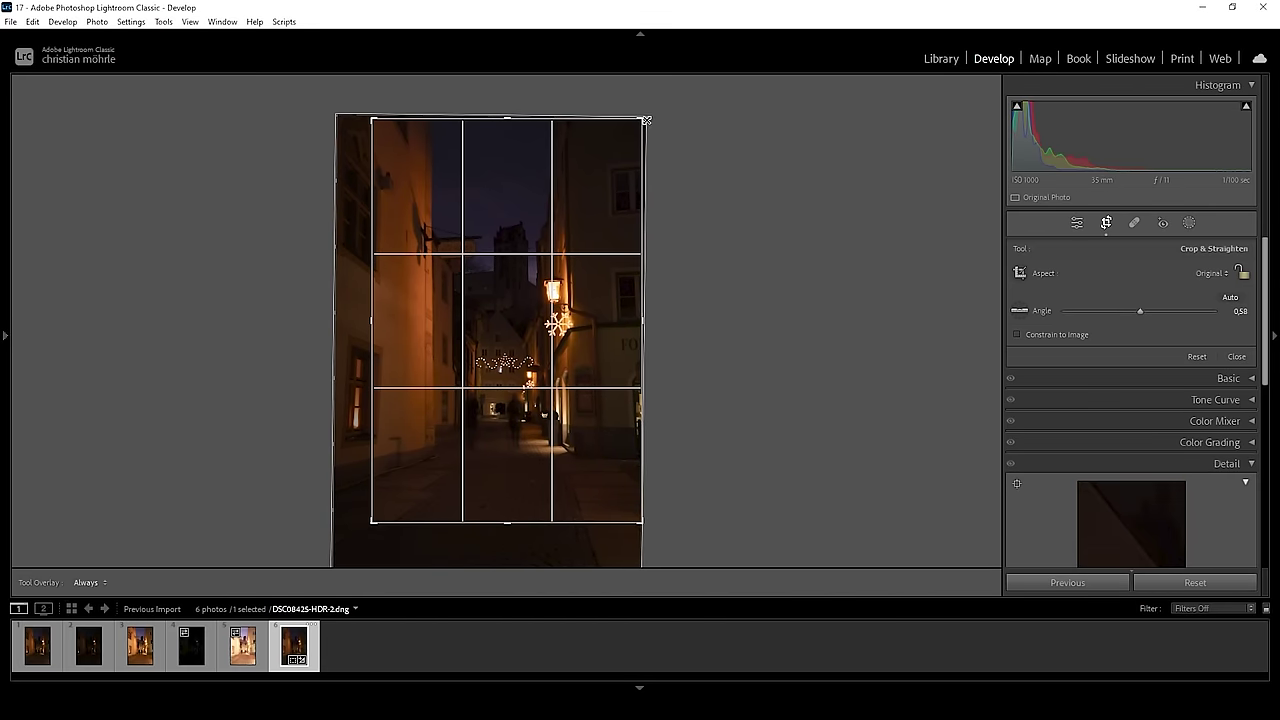
pyautogui.moveTo(646, 120); pyautogui.dragTo(631, 125)
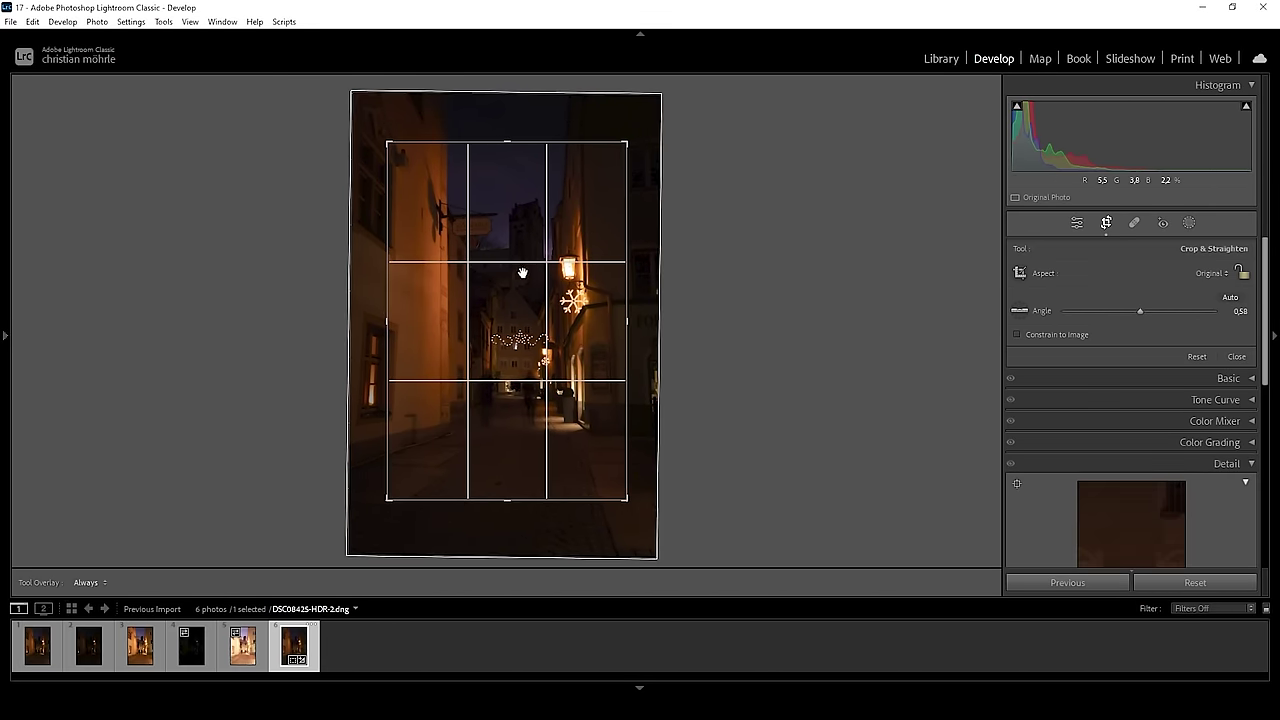
pyautogui.moveTo(523, 274); pyautogui.dragTo(523, 283)
pyautogui.moveTo(387, 141); pyautogui.dragTo(393, 150)
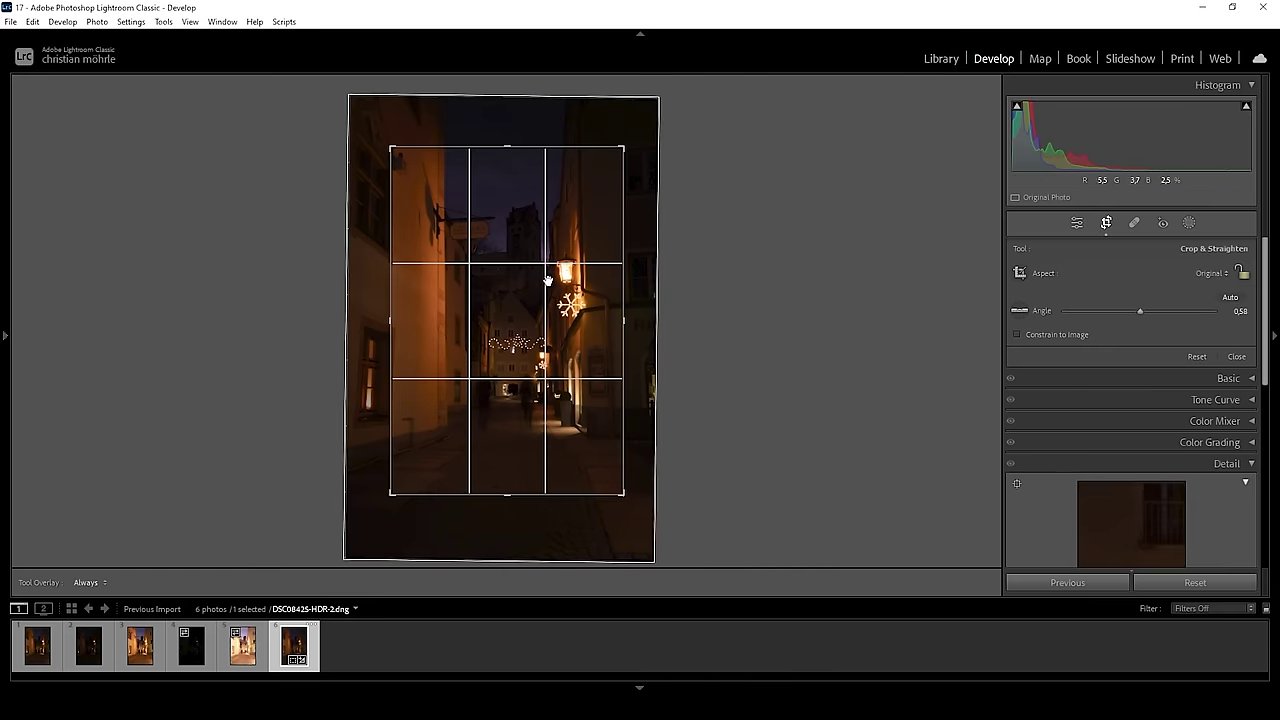
pyautogui.moveTo(505, 228); pyautogui.dragTo(500, 229)
pyautogui.click(1104, 223)
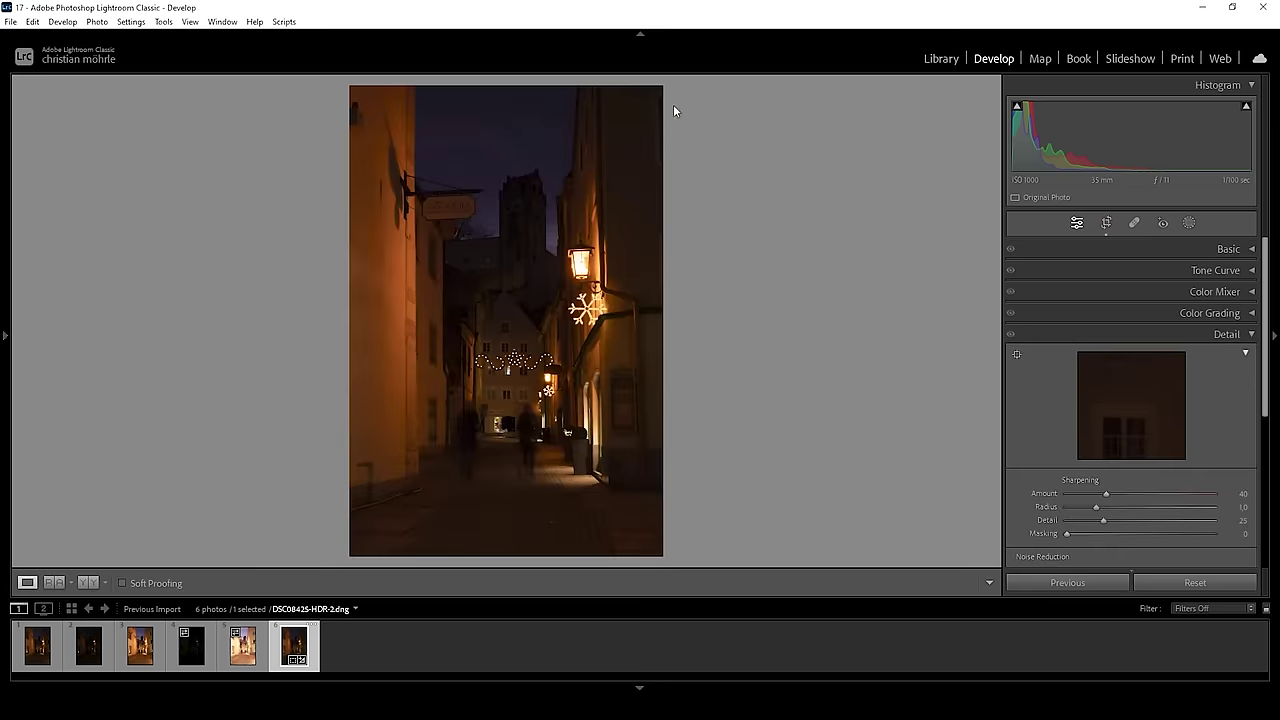
# Step: Switch the HDR photo's profile from Adobe Color to Adobe Landscape in the Basic panel
pyautogui.press('l')
pyautogui.click(1245, 334)
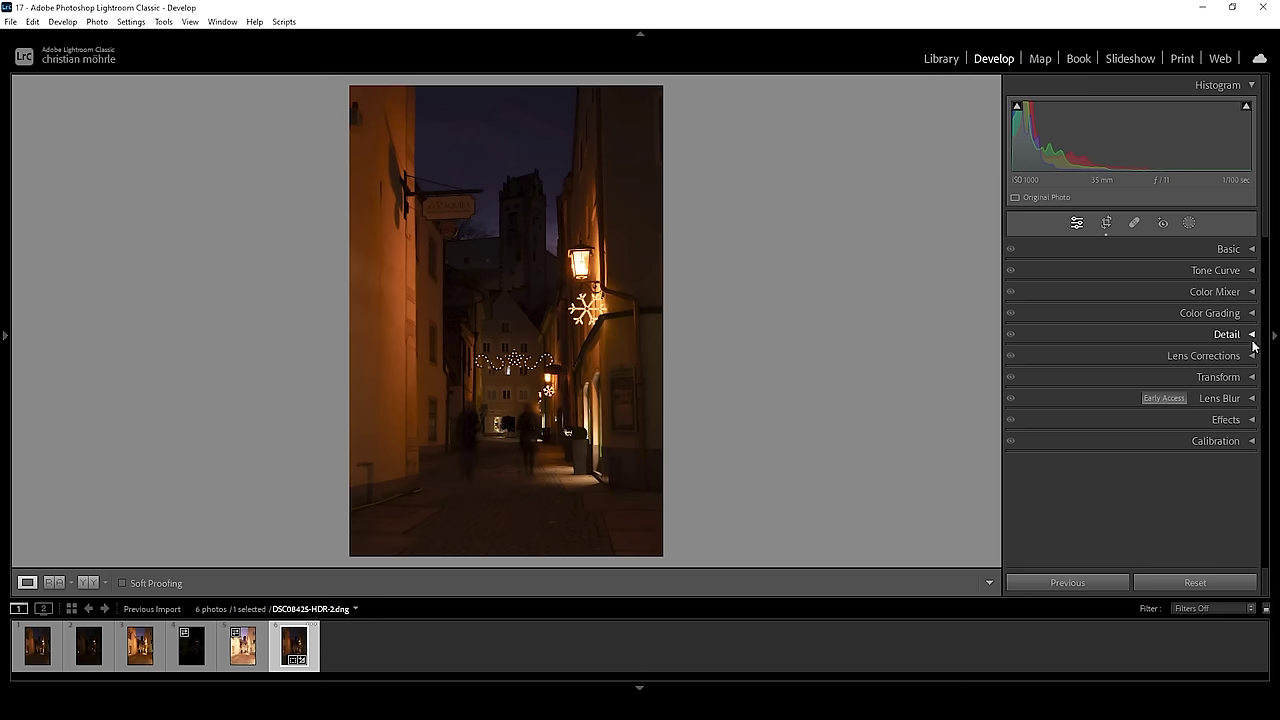
pyautogui.click(1247, 250)
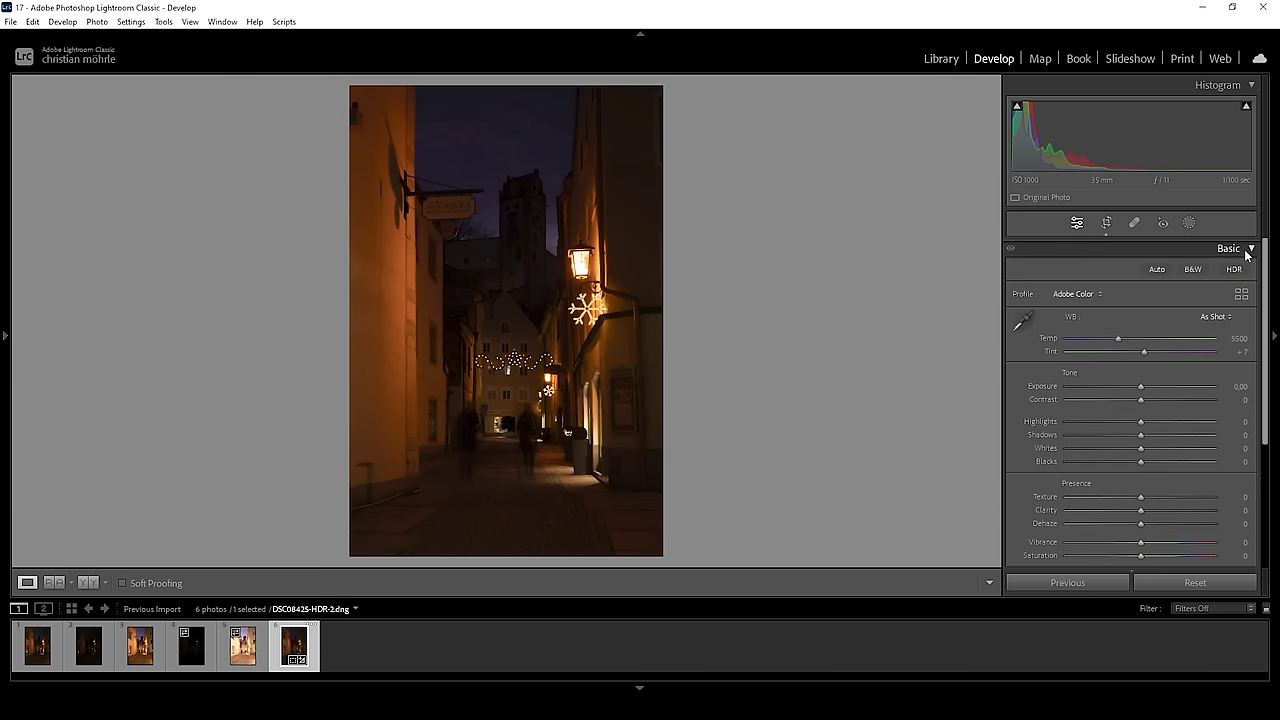
pyautogui.click(1087, 296)
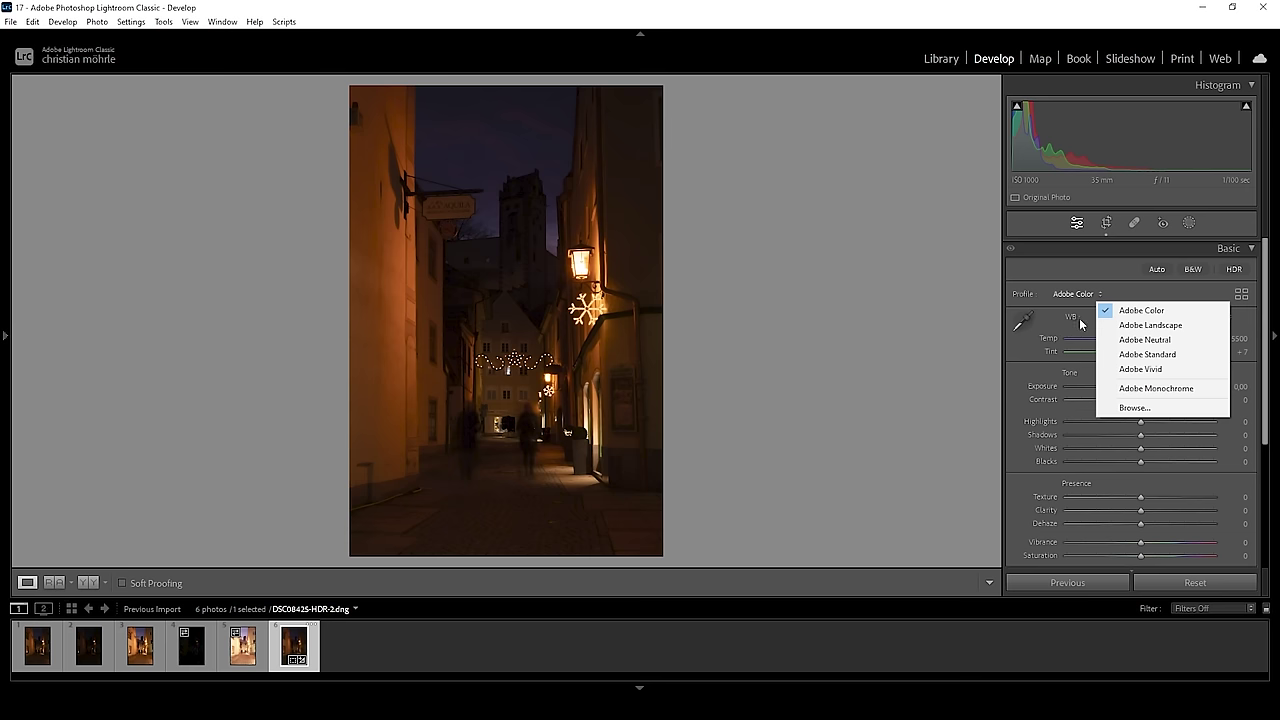
pyautogui.click(1127, 326)
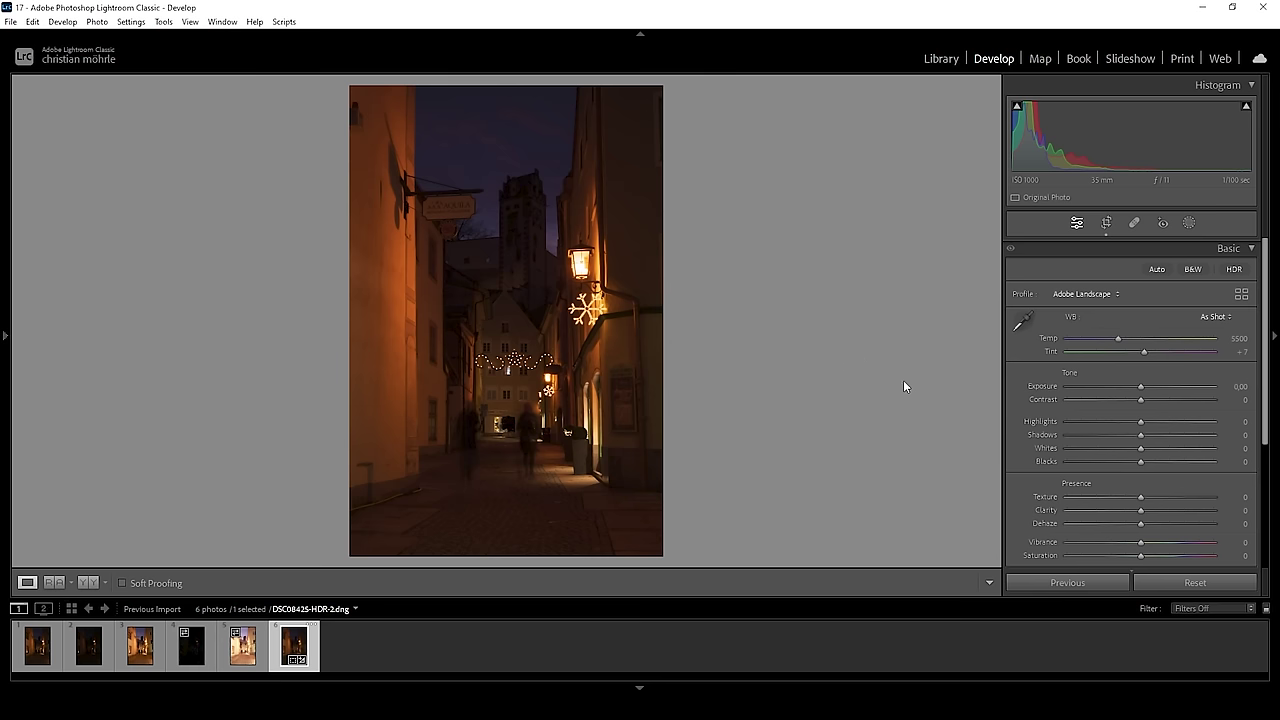
# Step: In Basic, set Exposure +1.50, Highlights −77, Shadows +8, Whites +23 and Blacks +36
pyautogui.moveTo(1140, 387); pyautogui.dragTo(1155, 397)
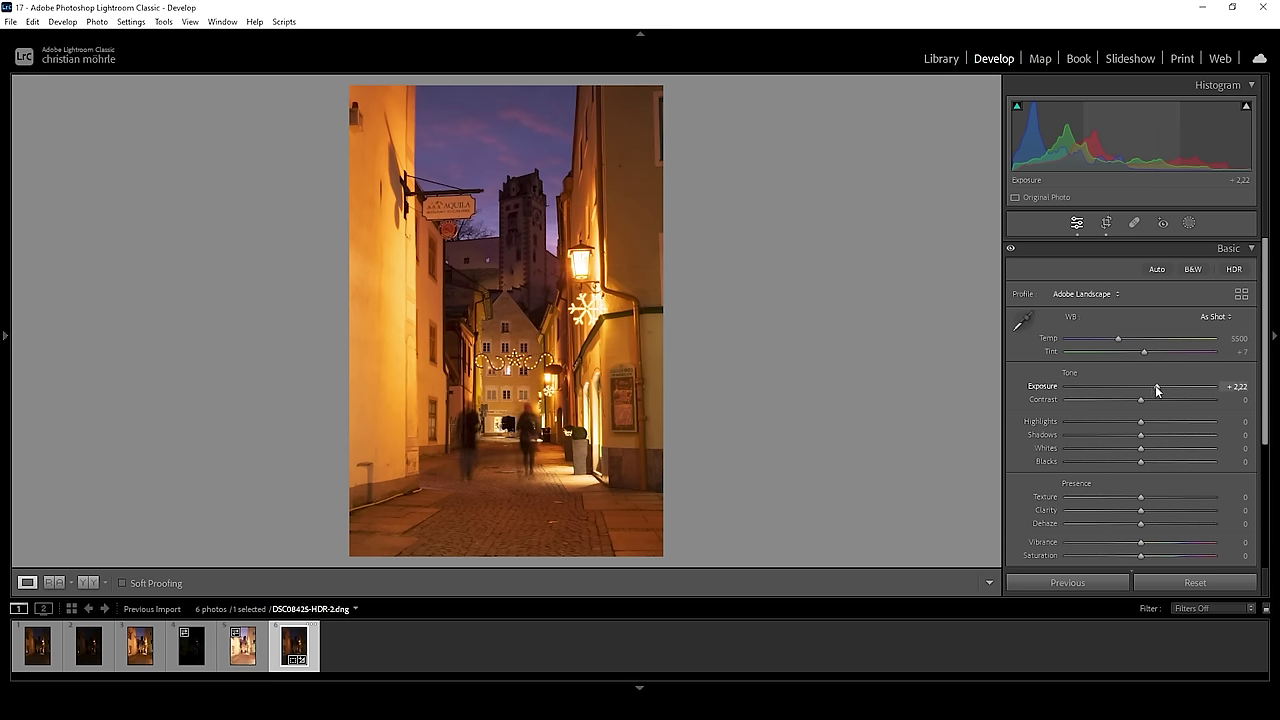
pyautogui.moveTo(1157, 391); pyautogui.dragTo(1153, 391)
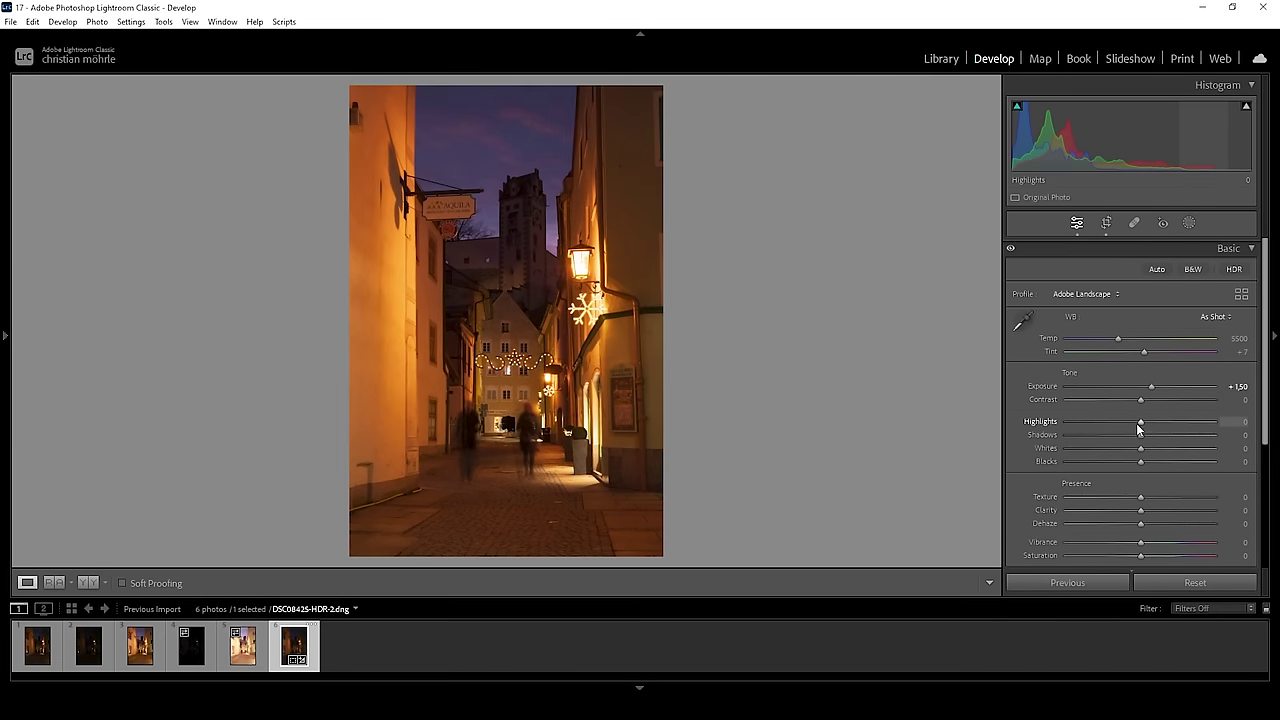
pyautogui.moveTo(1140, 427); pyautogui.dragTo(1085, 431)
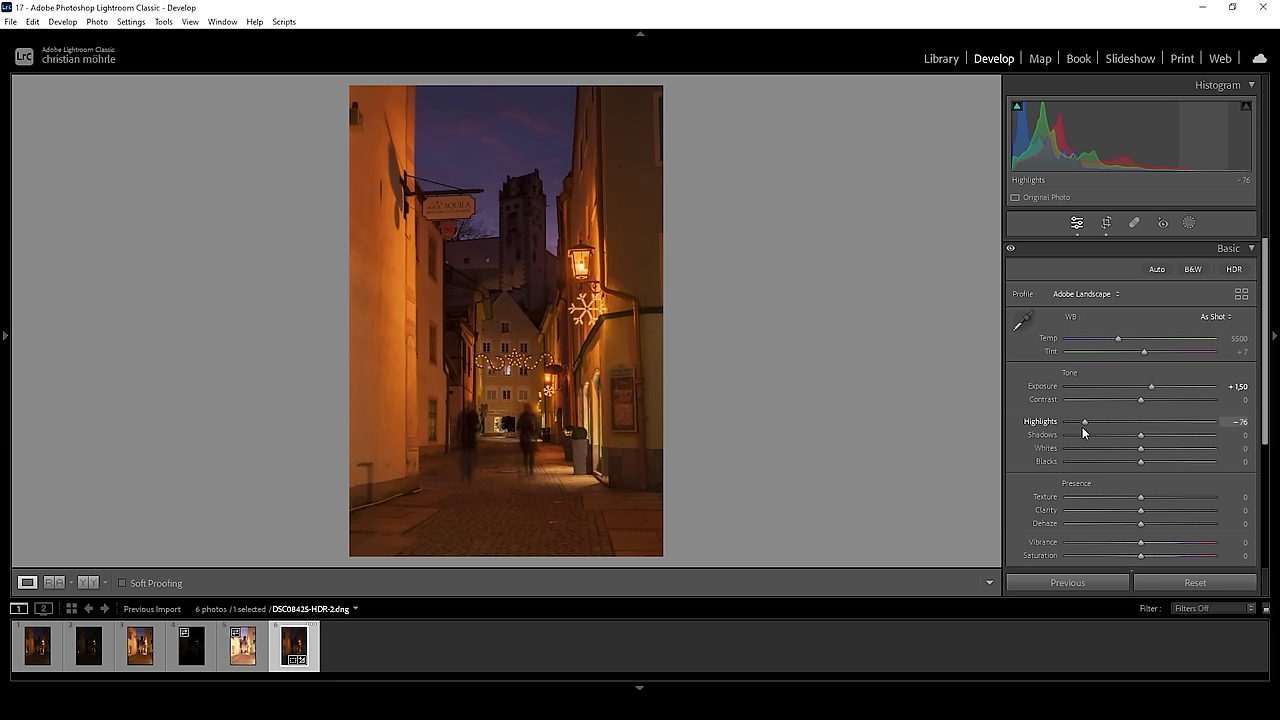
pyautogui.moveTo(1080, 426); pyautogui.dragTo(1078, 427)
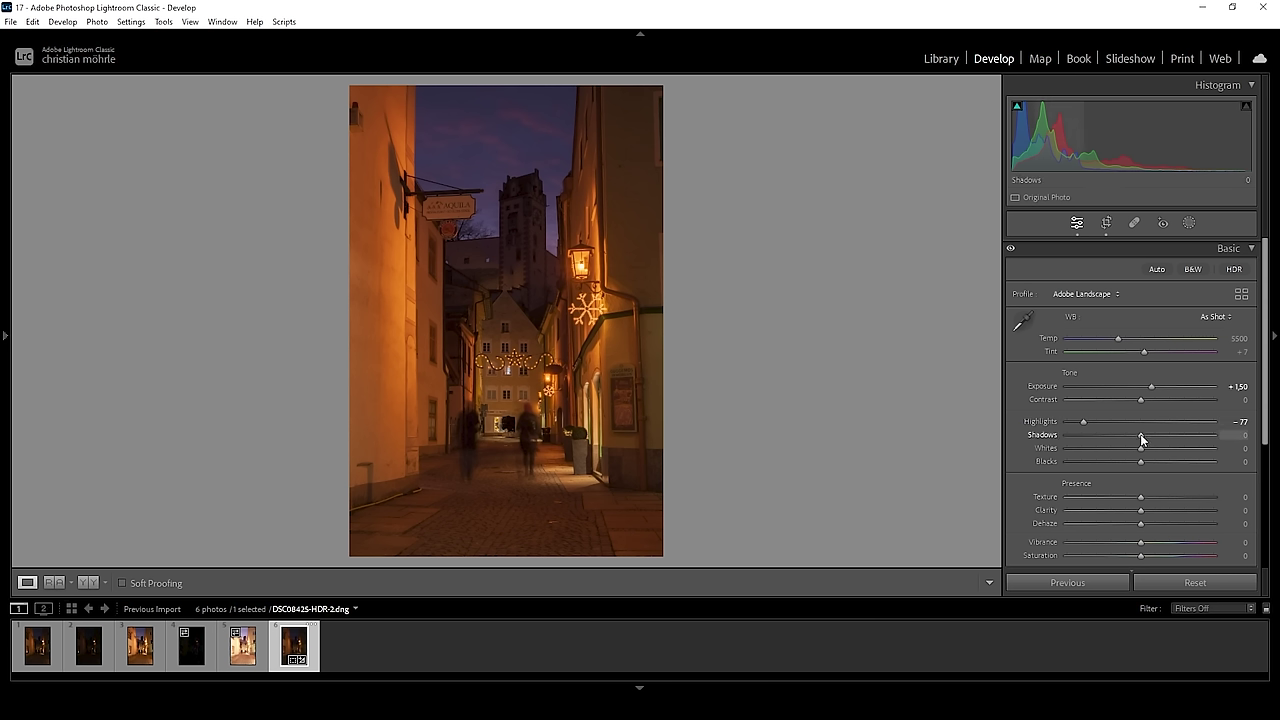
pyautogui.moveTo(1142, 439); pyautogui.dragTo(1166, 465)
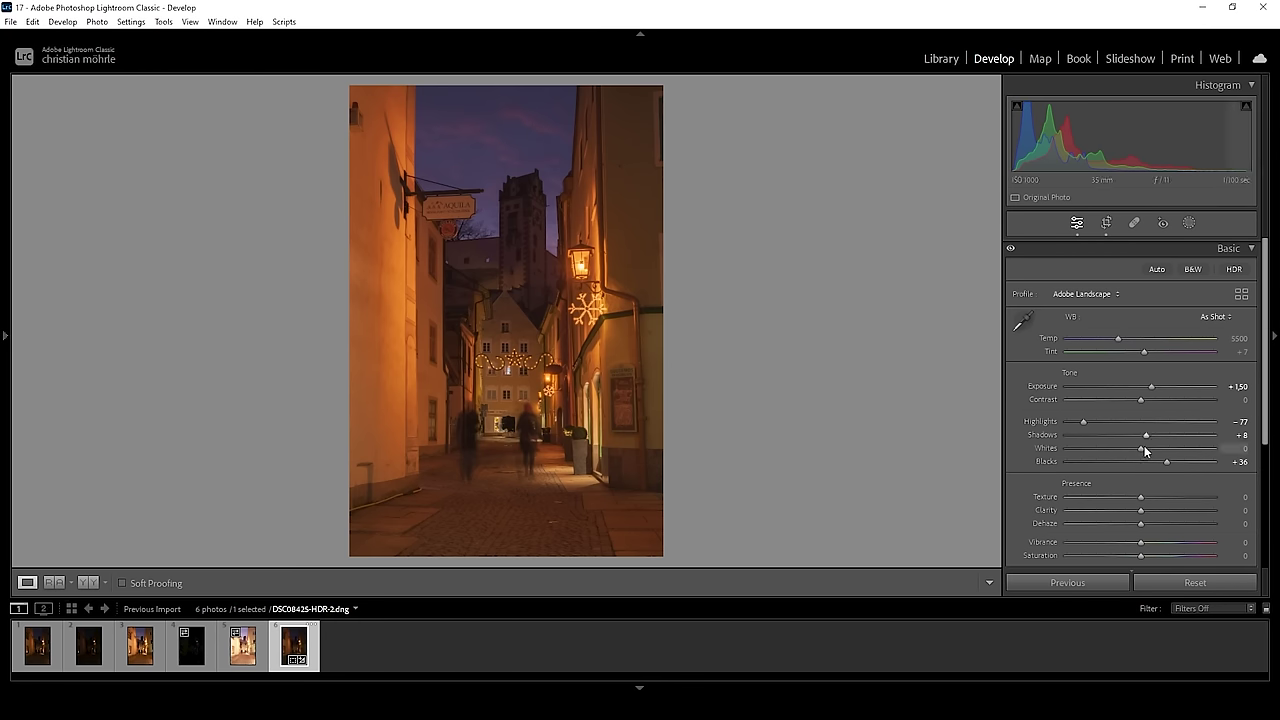
pyautogui.moveTo(1141, 448); pyautogui.dragTo(1156, 453)
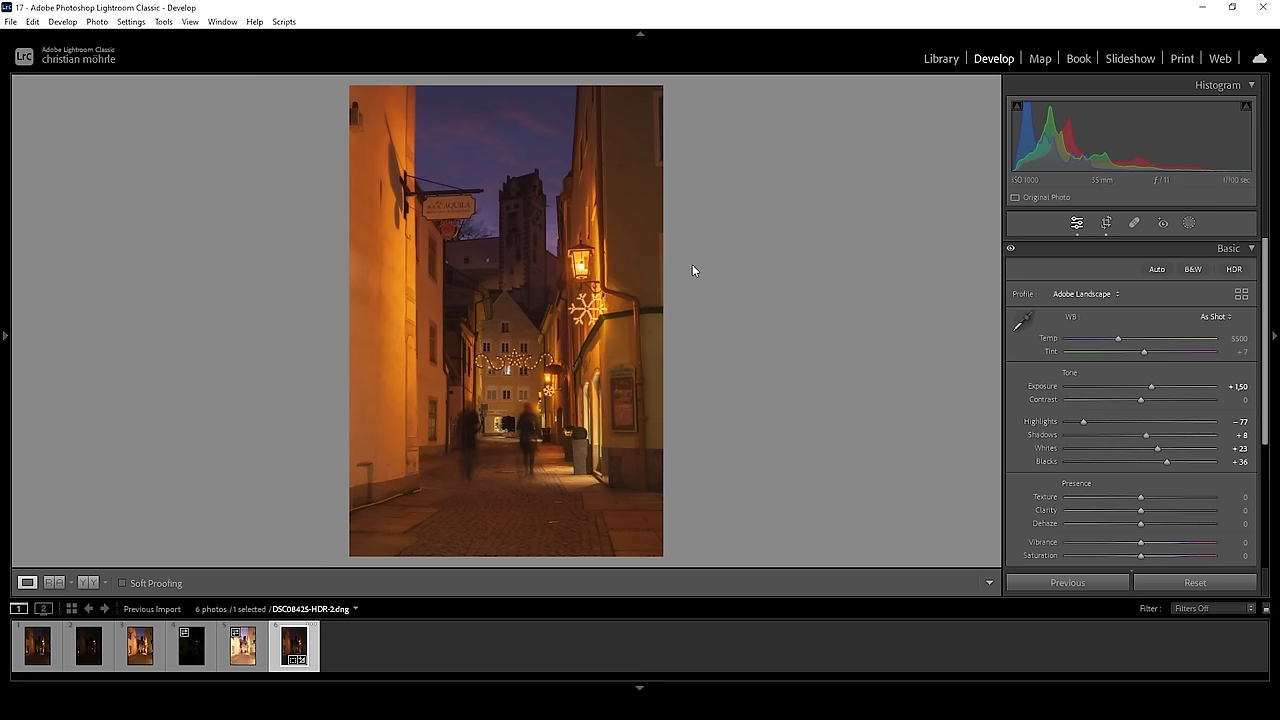
# Step: Set Texture +7, Clarity −10, Dehaze −11, Vibrance −4, then compare with the original side by side
pyautogui.scroll(-1, 1092, 488)
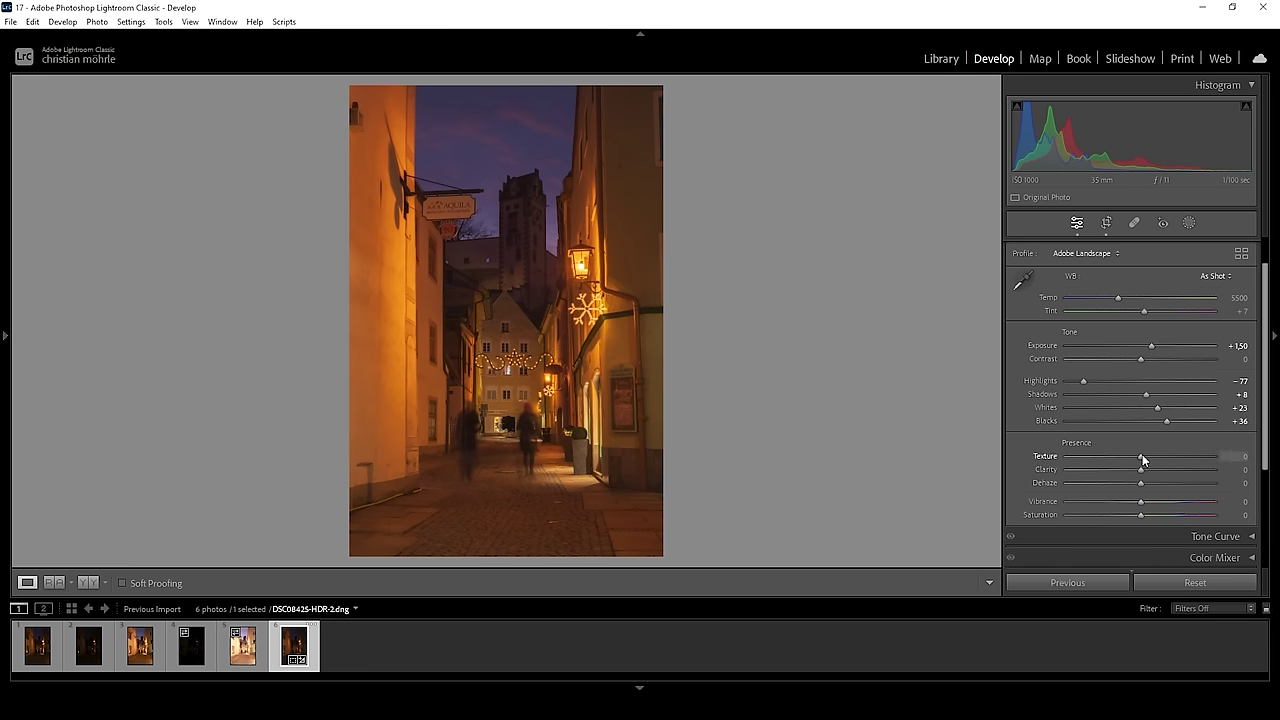
pyautogui.moveTo(1142, 455); pyautogui.dragTo(1143, 455)
pyautogui.moveTo(1146, 460); pyautogui.dragTo(1147, 462)
pyautogui.moveTo(1136, 472); pyautogui.dragTo(1132, 471)
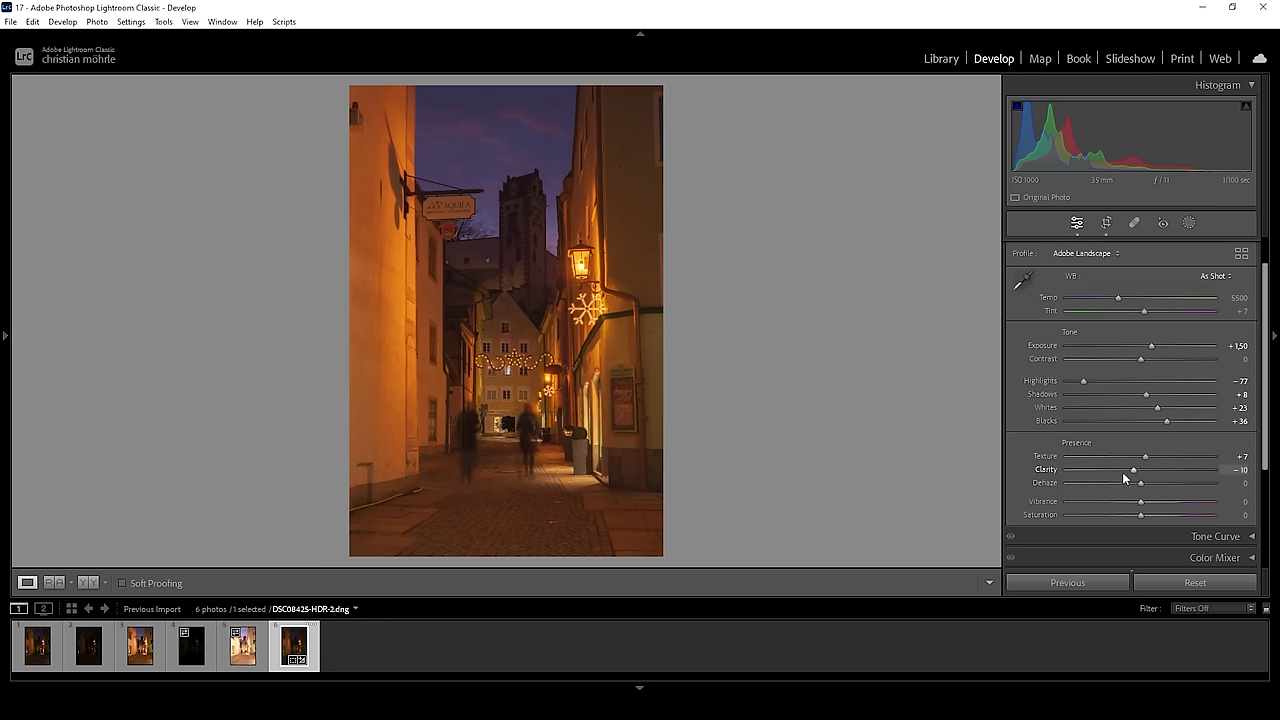
pyautogui.moveTo(1140, 487); pyautogui.dragTo(1137, 487)
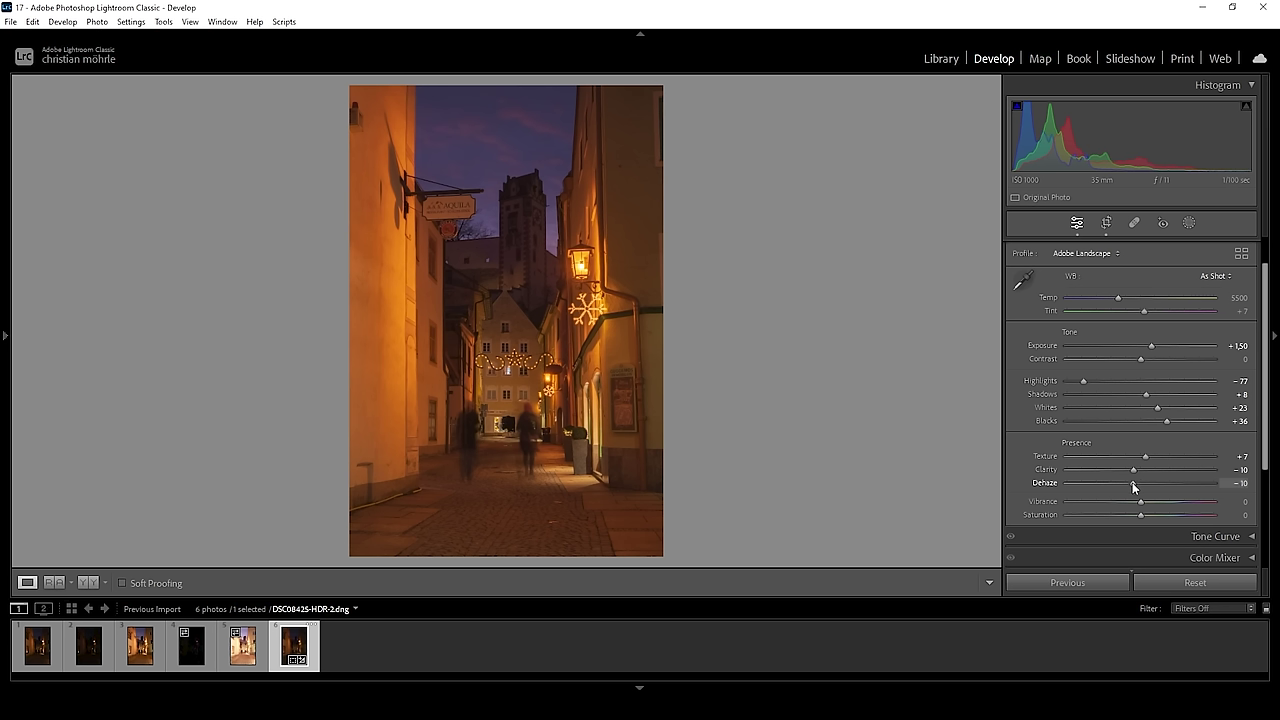
pyautogui.moveTo(1132, 482); pyautogui.dragTo(1131, 483)
pyautogui.moveTo(1143, 508); pyautogui.dragTo(1139, 509)
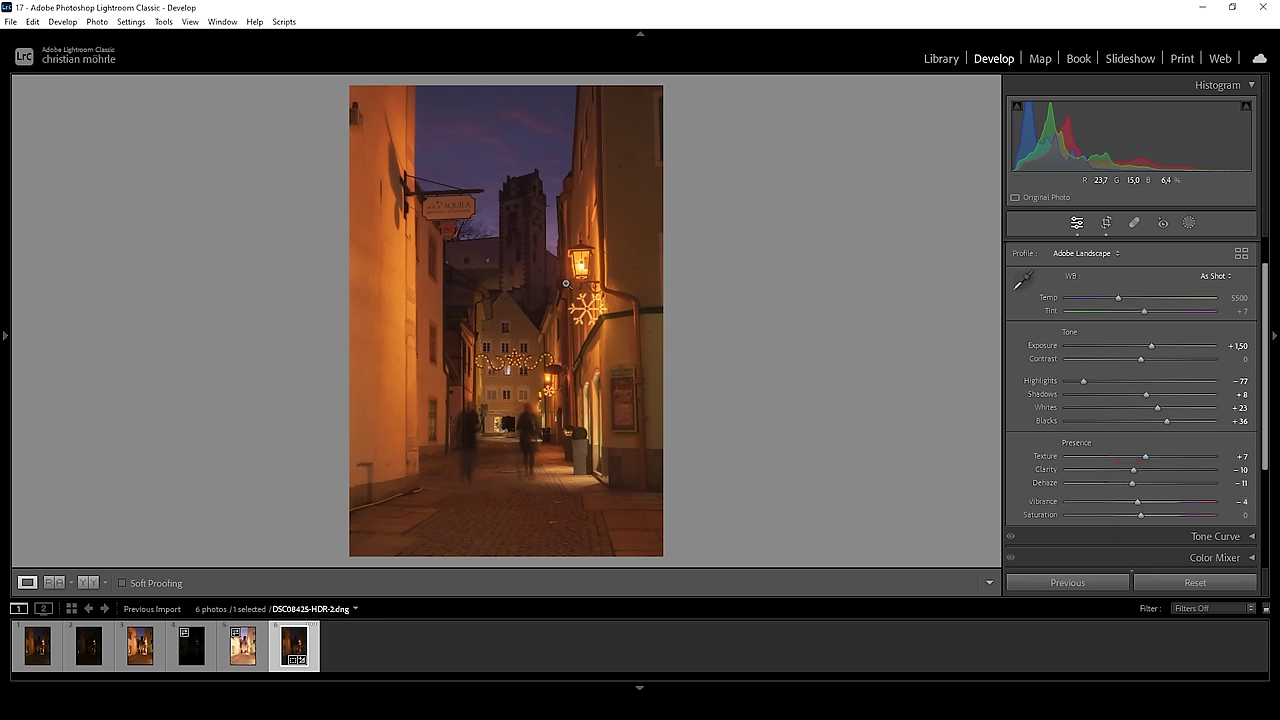
pyautogui.click(88, 582)
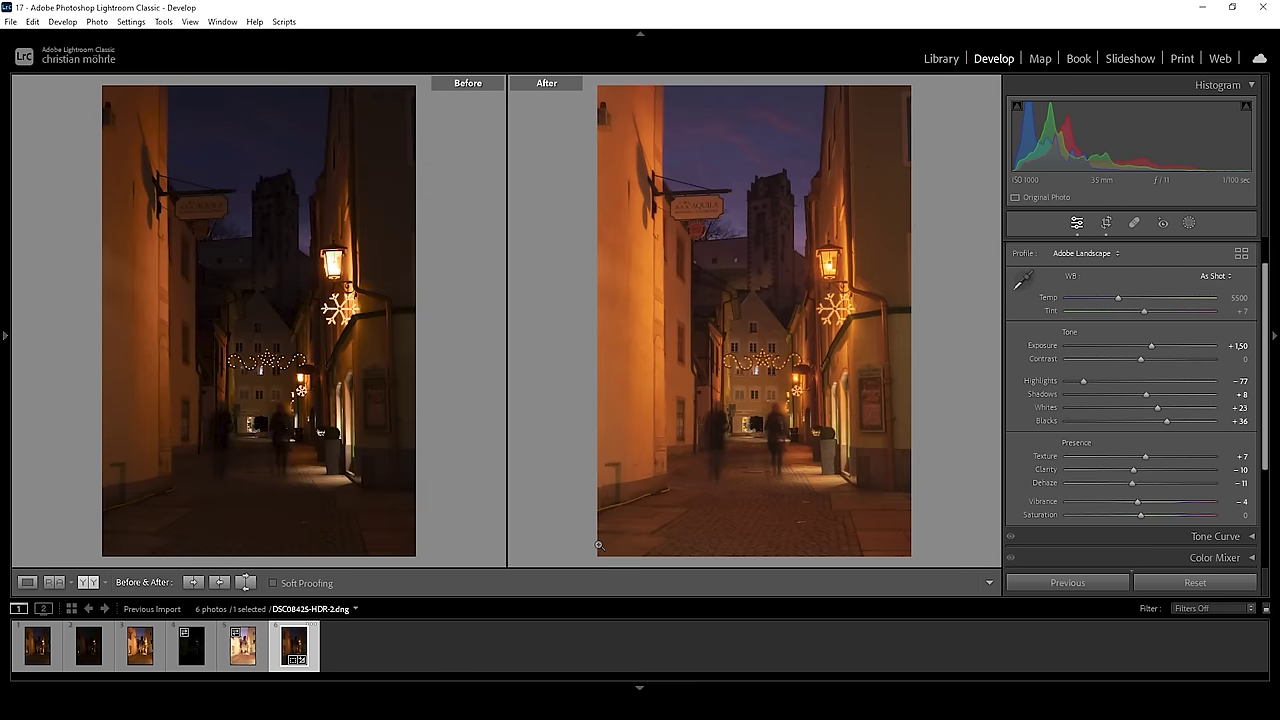
pyautogui.click(27, 582)
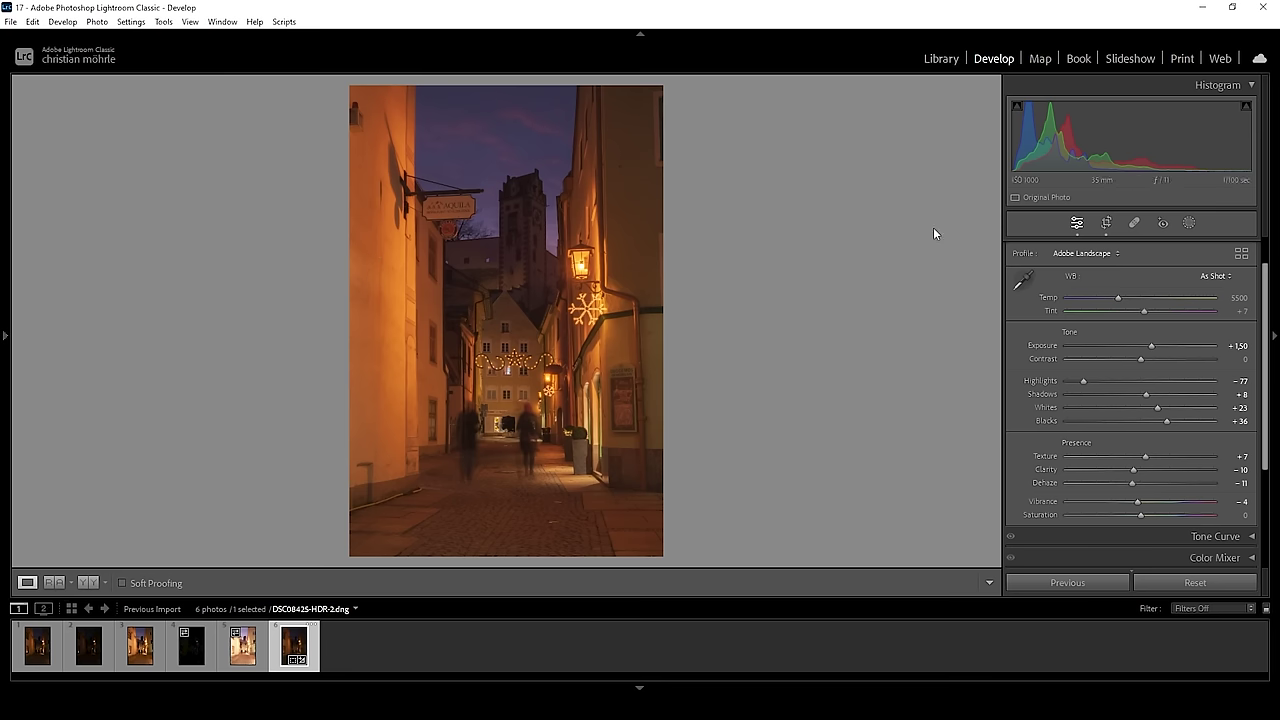
# Step: Create a Select Sky mask and invert it to cover everything except the sky
pyautogui.click(1188, 224)
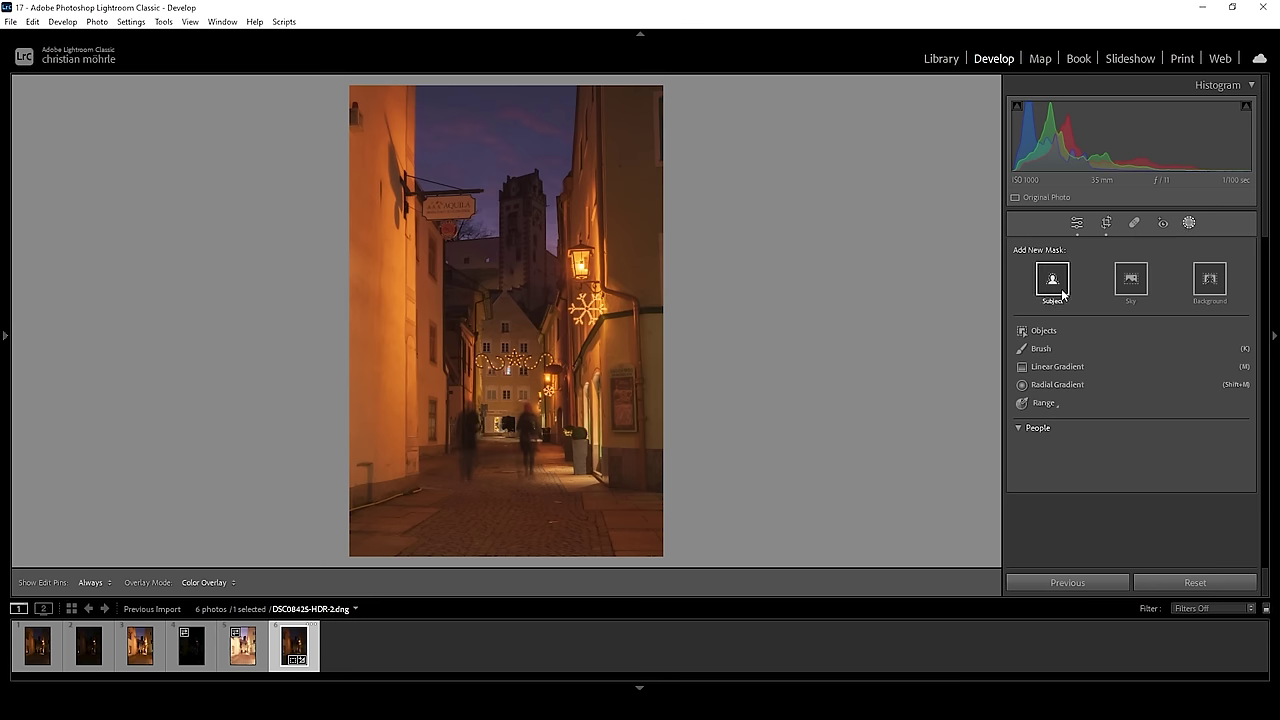
pyautogui.click(1130, 284)
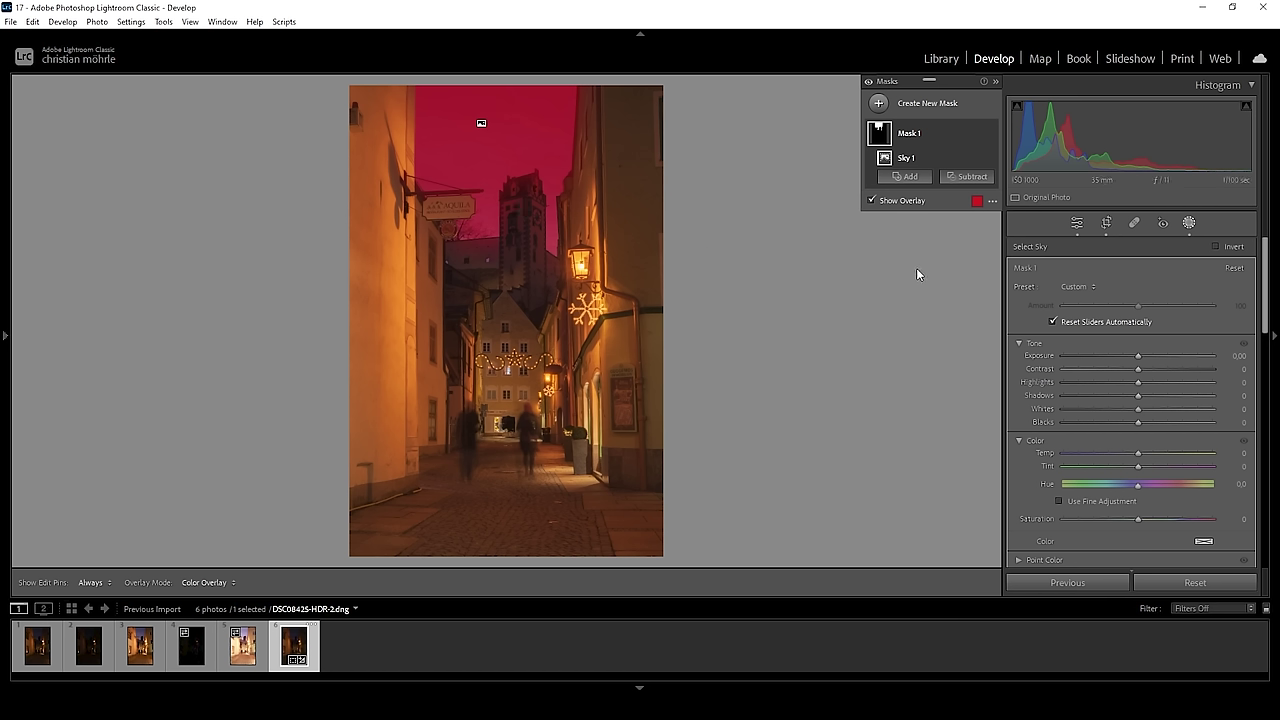
pyautogui.click(1216, 248)
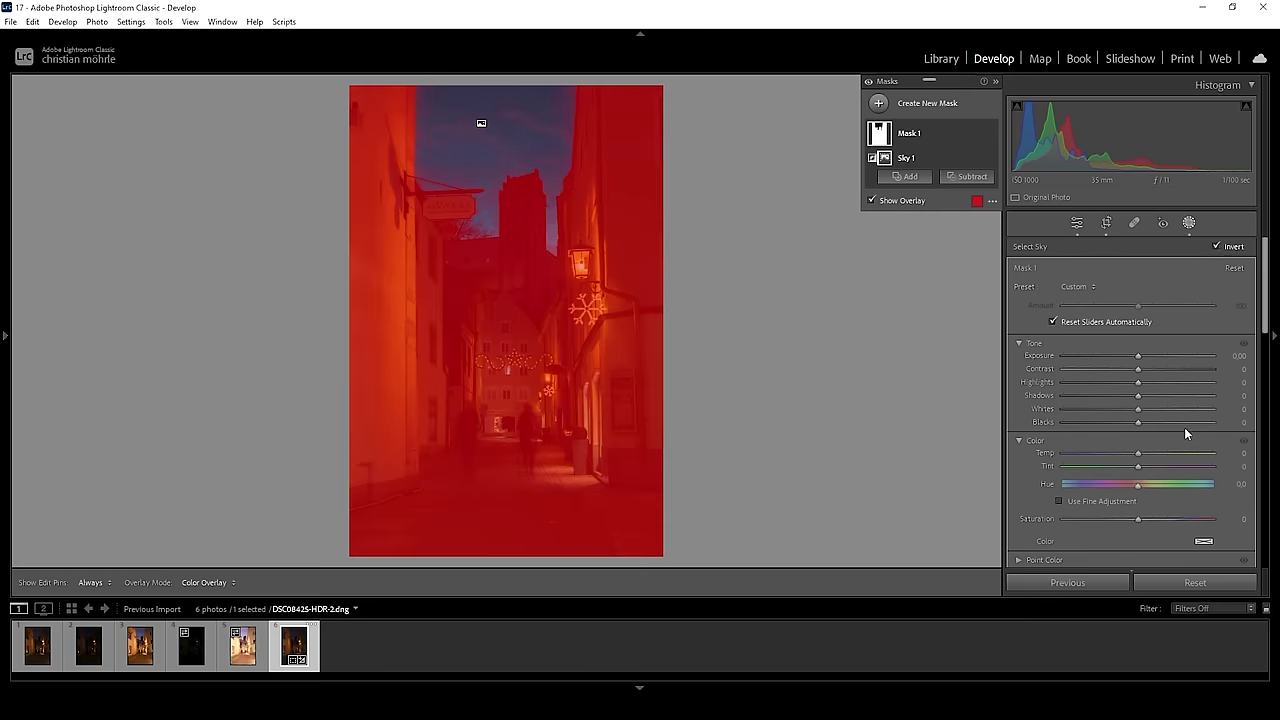
# Step: Cool the non-sky areas with Temp −69 and Tint −4
pyautogui.moveTo(1140, 453); pyautogui.dragTo(1114, 454)
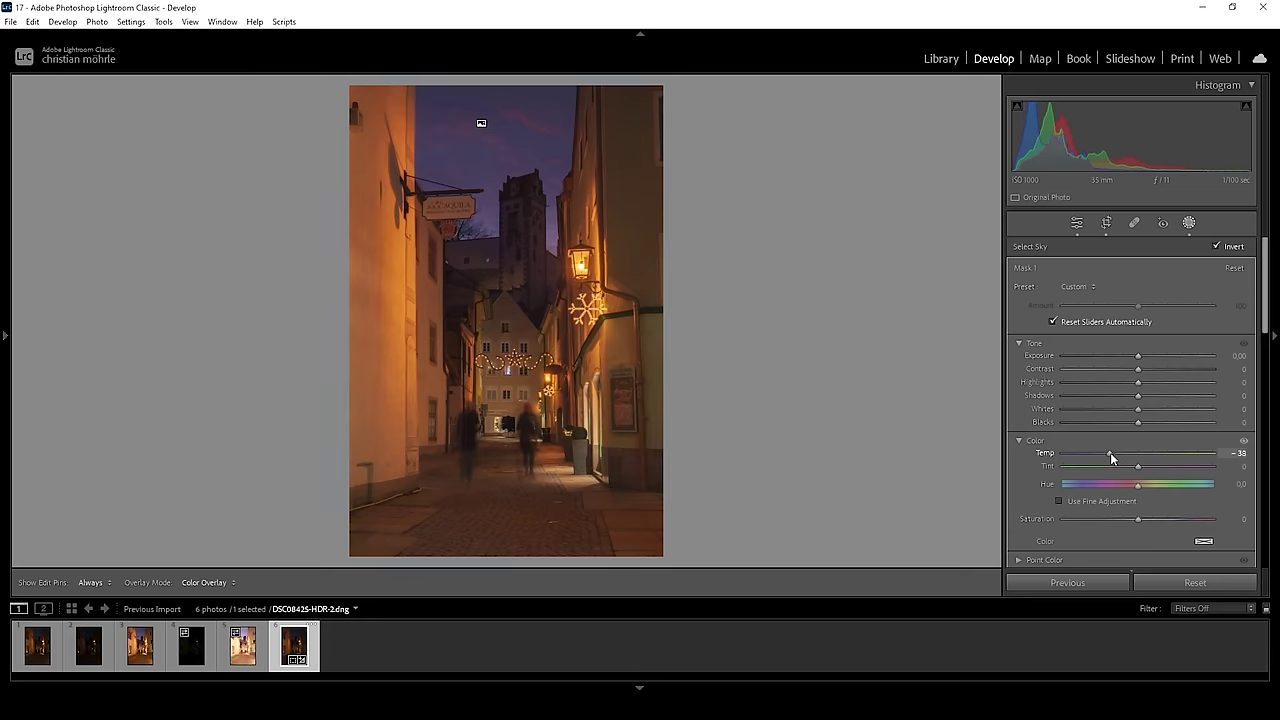
pyautogui.moveTo(1110, 452); pyautogui.dragTo(1088, 453)
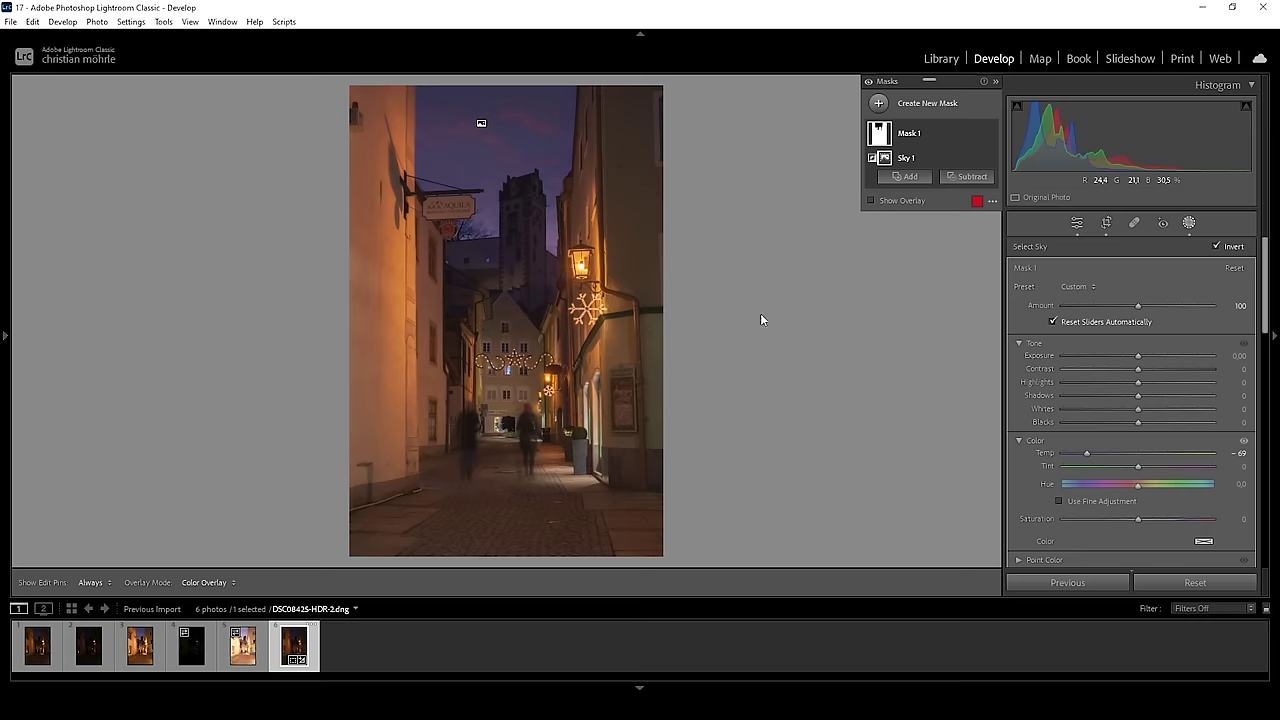
pyautogui.moveTo(1138, 467); pyautogui.dragTo(1136, 467)
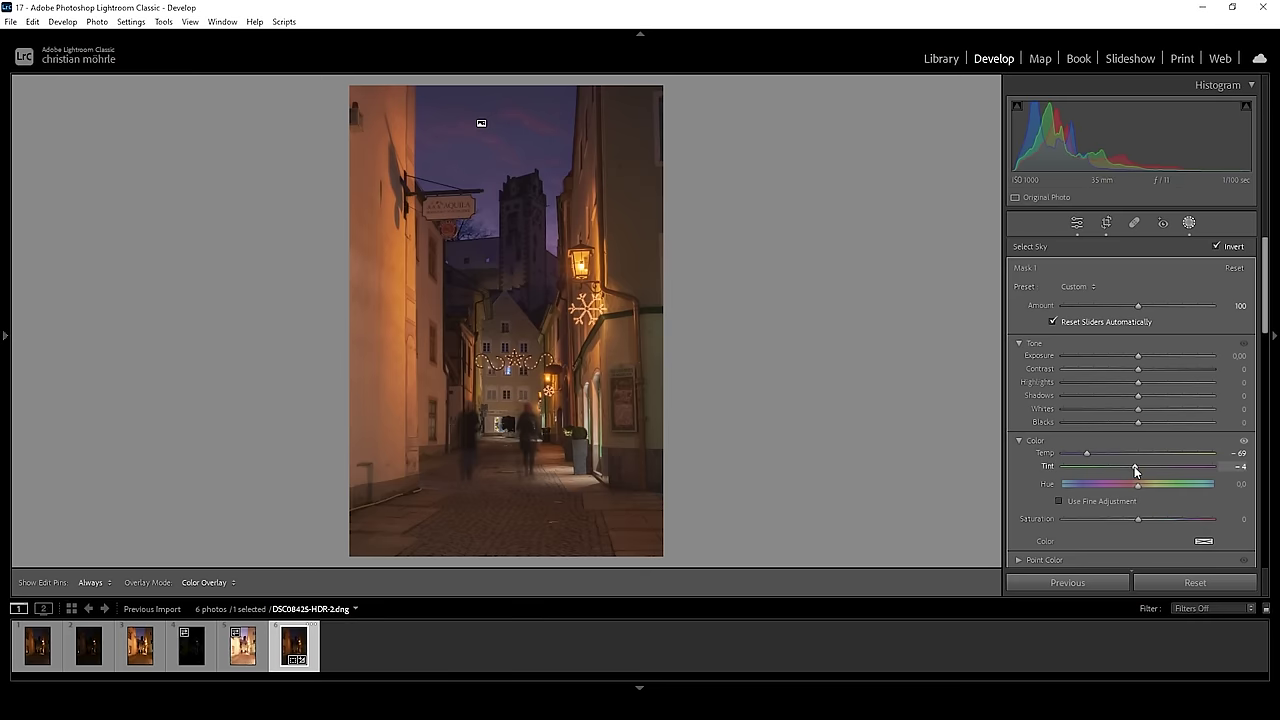
pyautogui.moveTo(1134, 466); pyautogui.dragTo(1134, 466)
# Step: In the inverted sky mask's Effects, set Clarity +10 and Dehaze −10
pyautogui.scroll(-5, 1147, 474)
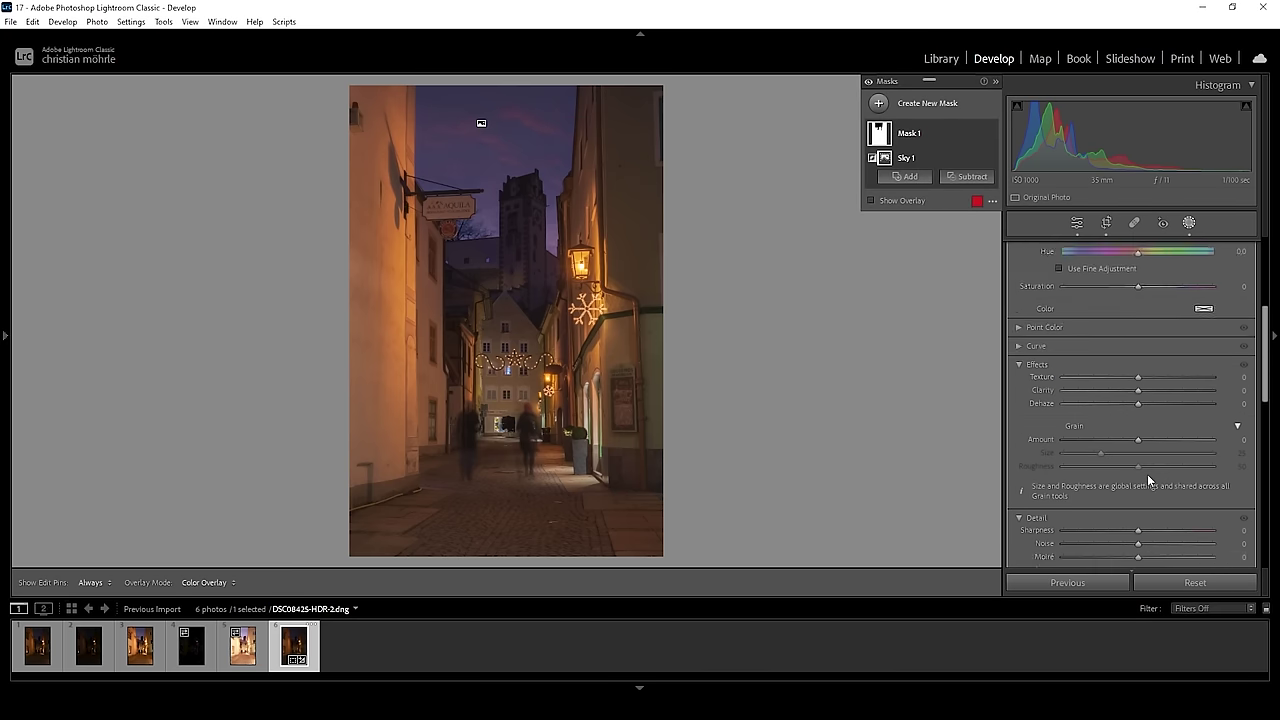
pyautogui.moveTo(1138, 313); pyautogui.dragTo(1150, 315)
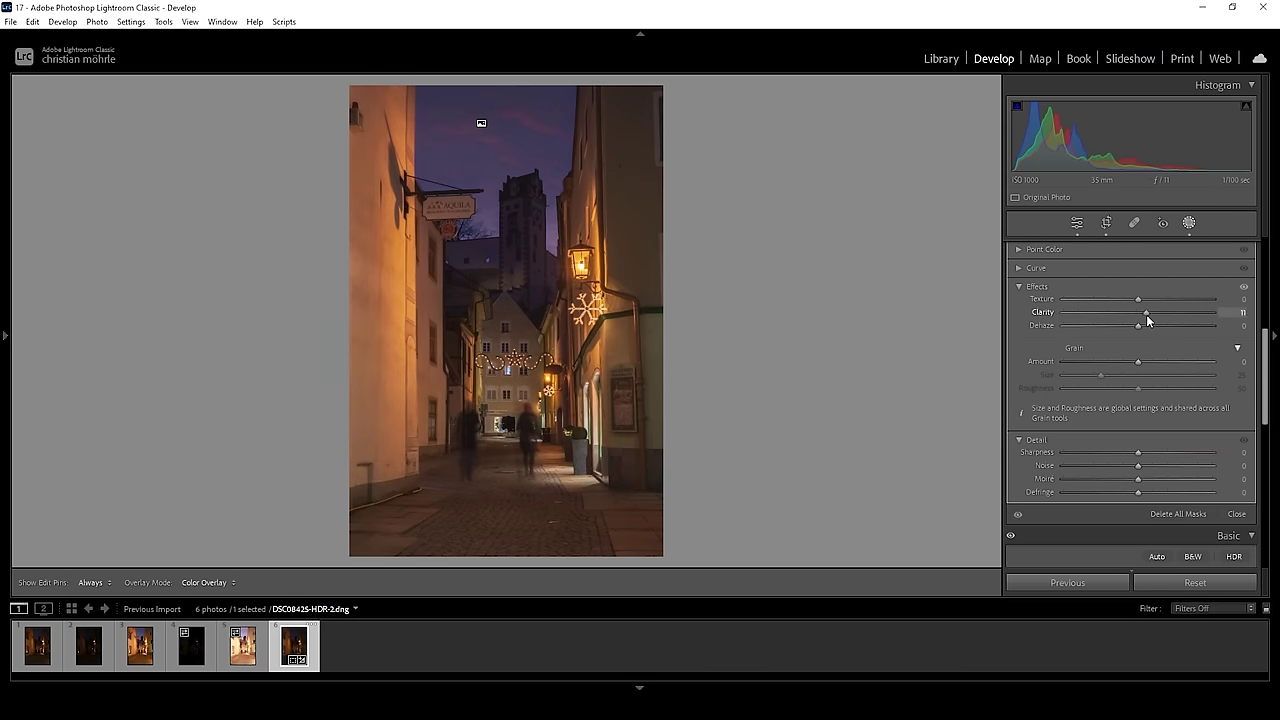
pyautogui.moveTo(1146, 314); pyautogui.dragTo(1146, 314)
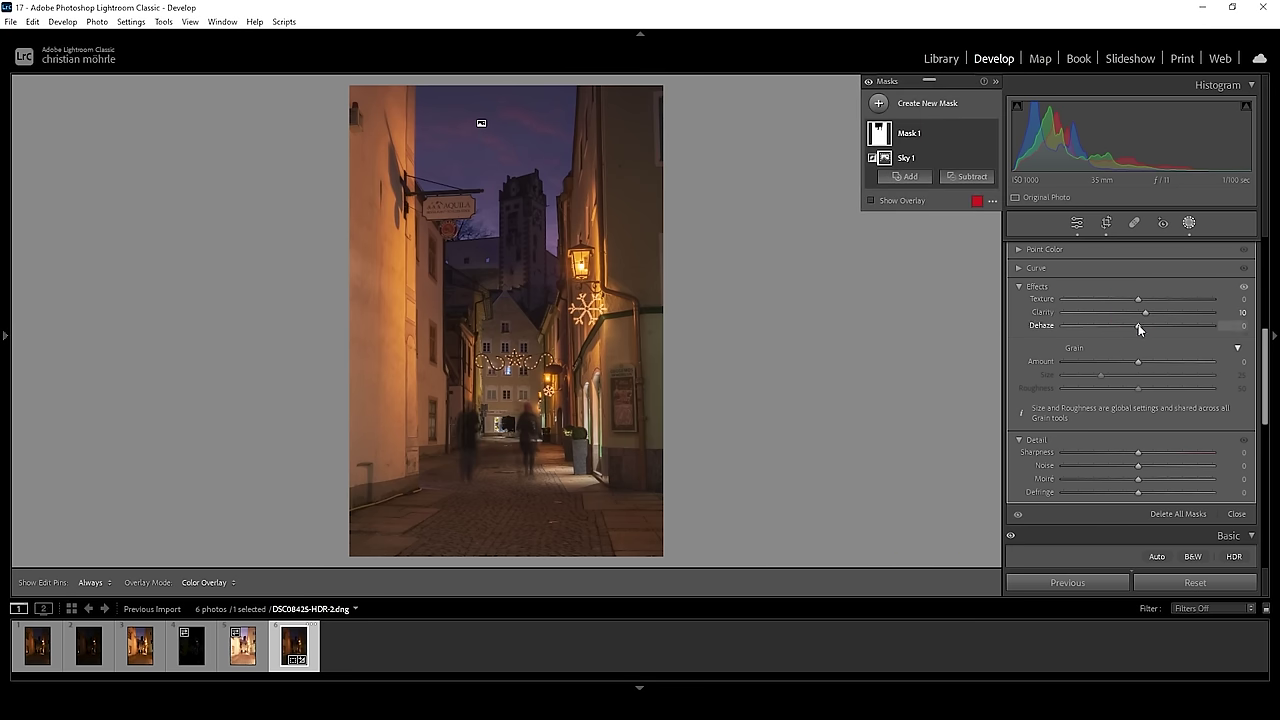
pyautogui.moveTo(1138, 328); pyautogui.dragTo(1131, 329)
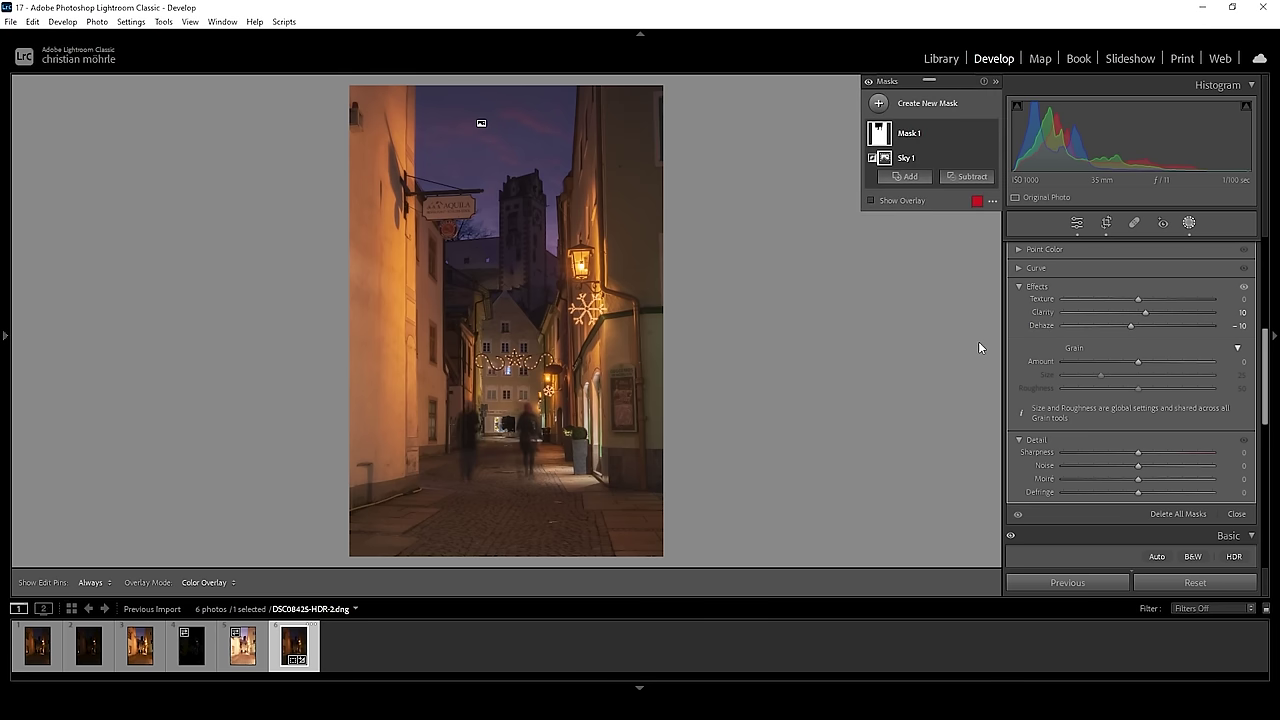
pyautogui.click(879, 104)
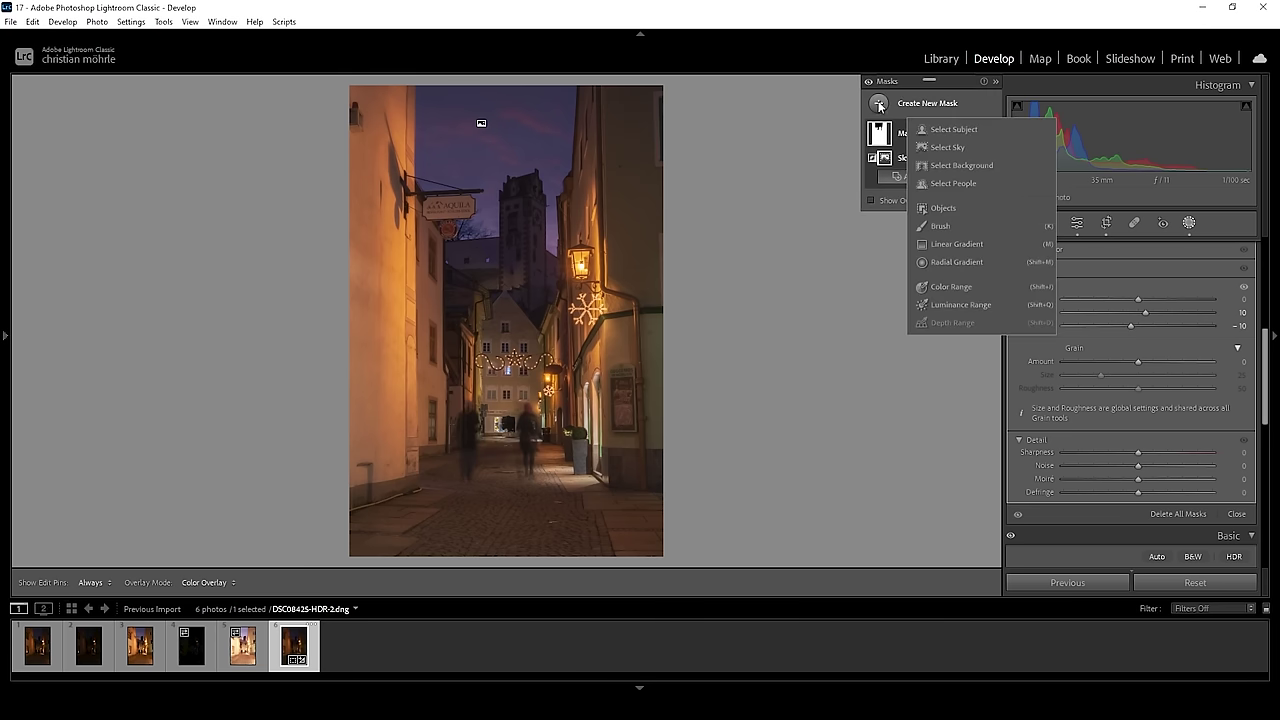
# Step: Add a second Select Sky mask with Temp 23, Tint −42, Saturation 16 and Contrast 13
pyautogui.click(981, 149)
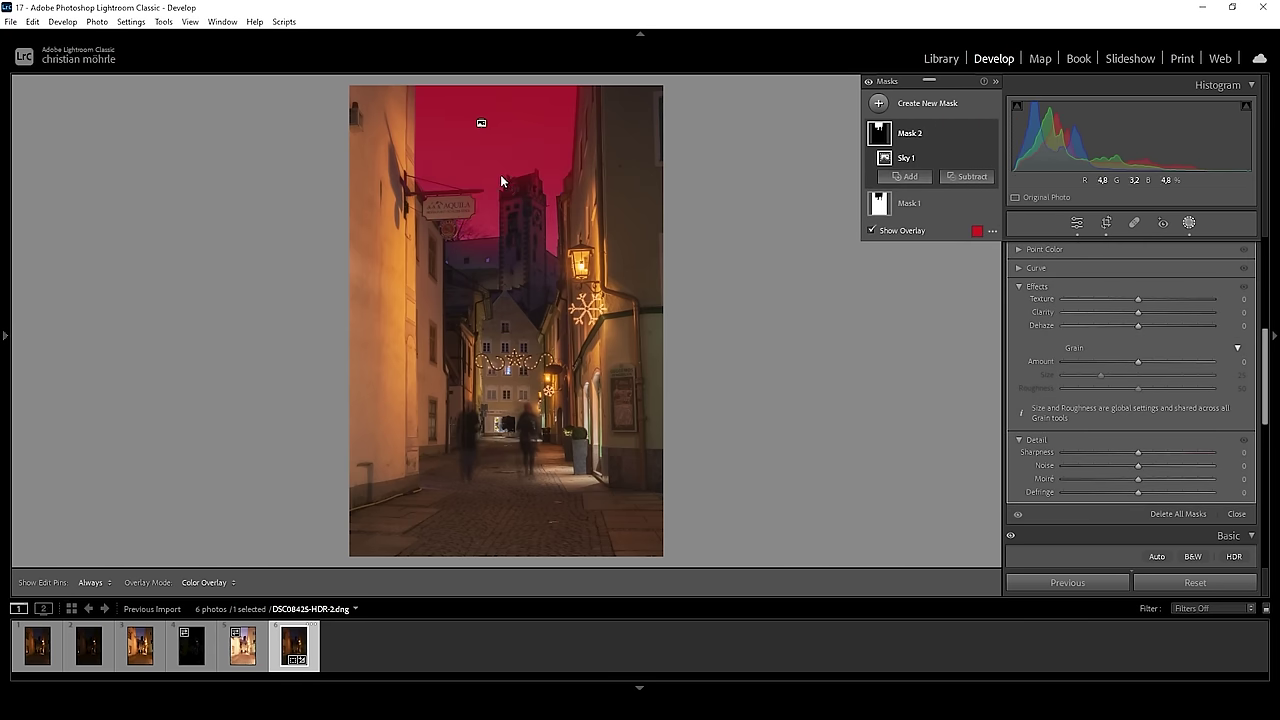
pyautogui.scroll(5, 1143, 445)
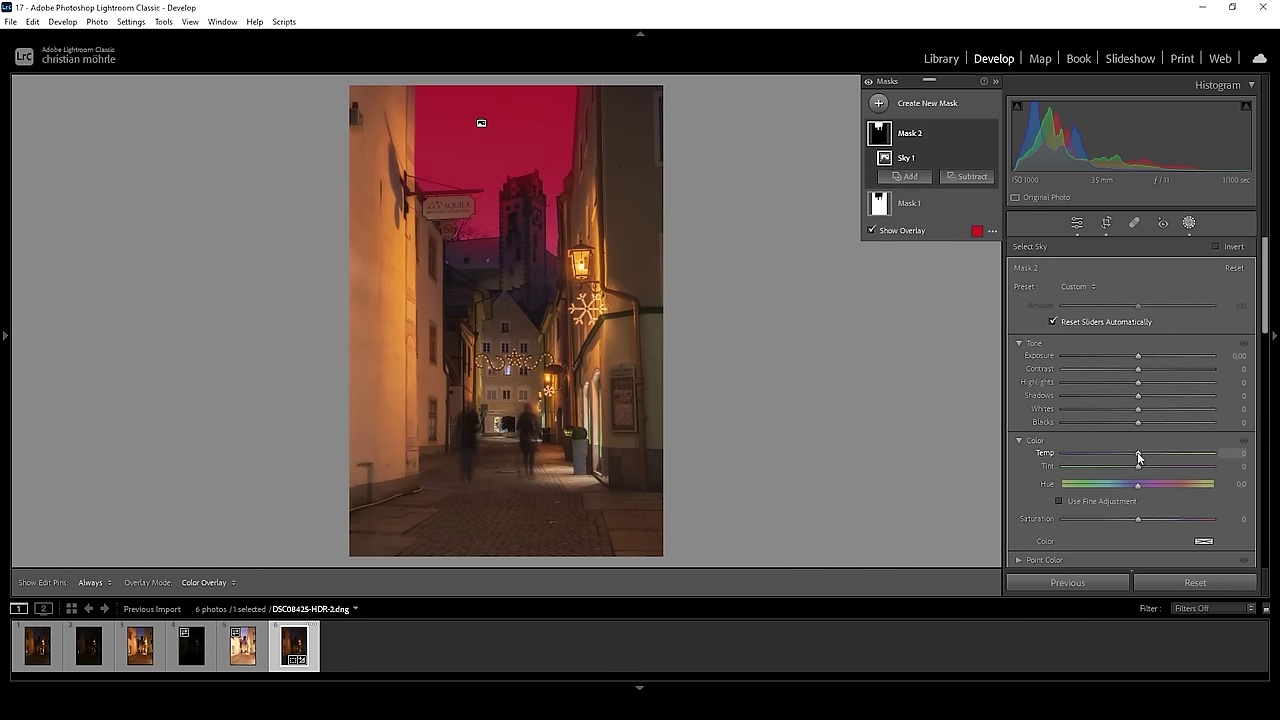
pyautogui.moveTo(1138, 454); pyautogui.dragTo(1148, 458)
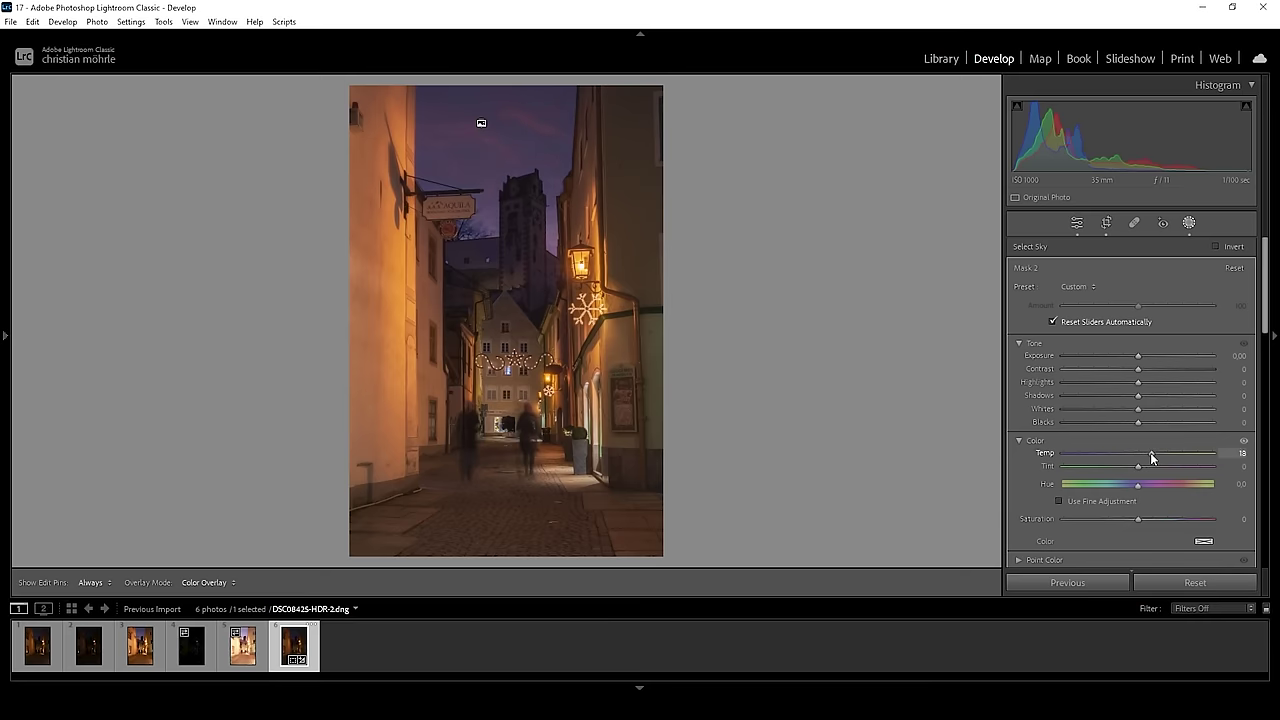
pyautogui.moveTo(1150, 452); pyautogui.dragTo(1155, 457)
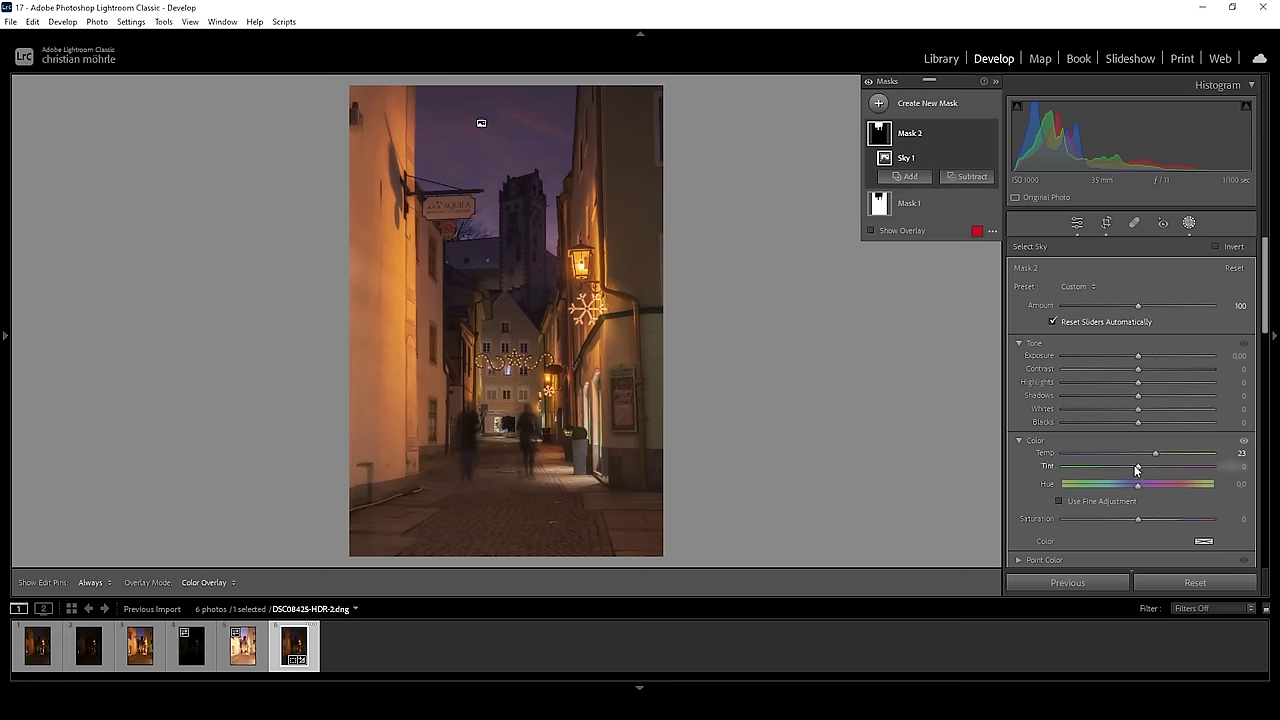
pyautogui.moveTo(1137, 470); pyautogui.dragTo(1106, 460)
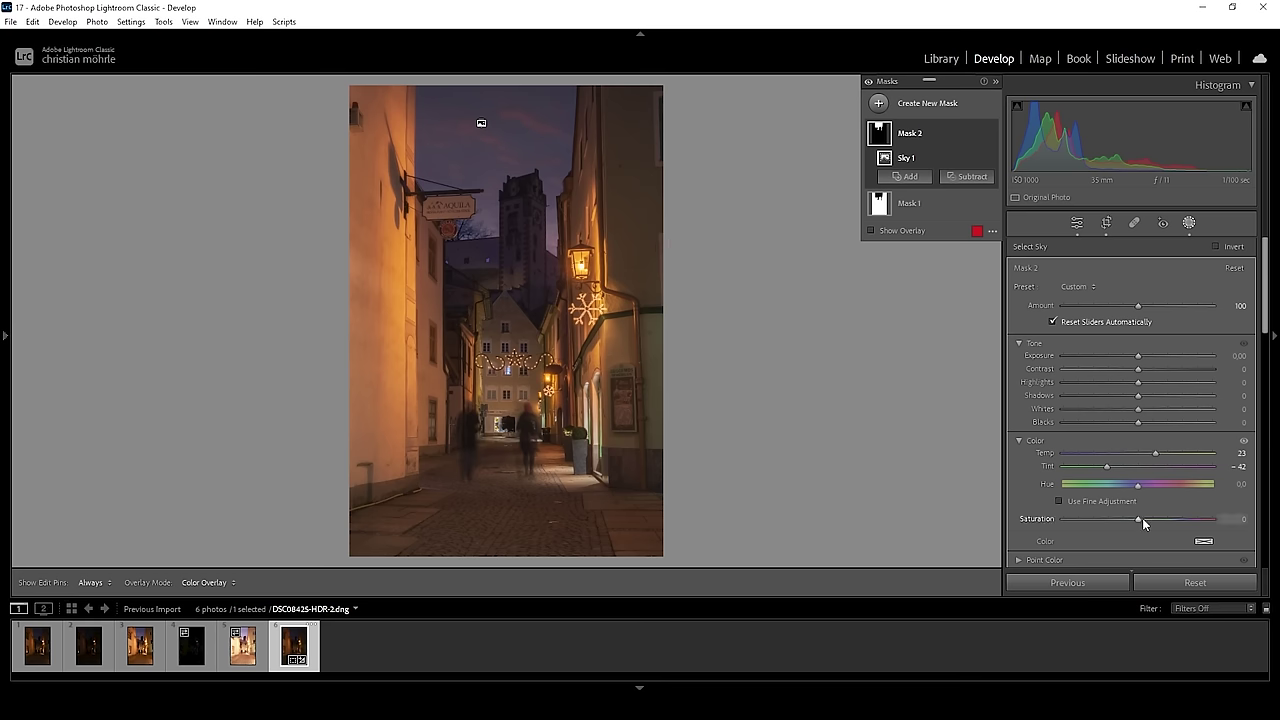
pyautogui.moveTo(1142, 518); pyautogui.dragTo(1152, 519)
pyautogui.moveTo(1144, 374); pyautogui.dragTo(1157, 374)
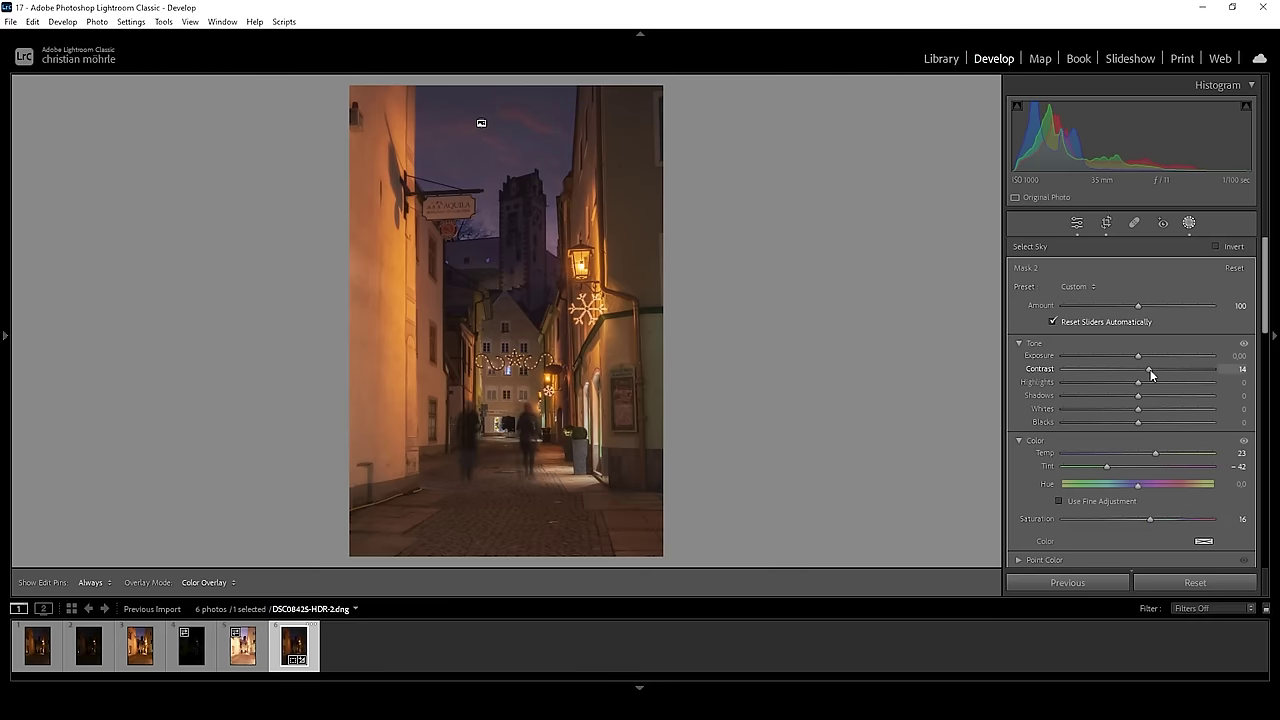
pyautogui.moveTo(1149, 371); pyautogui.dragTo(1149, 371)
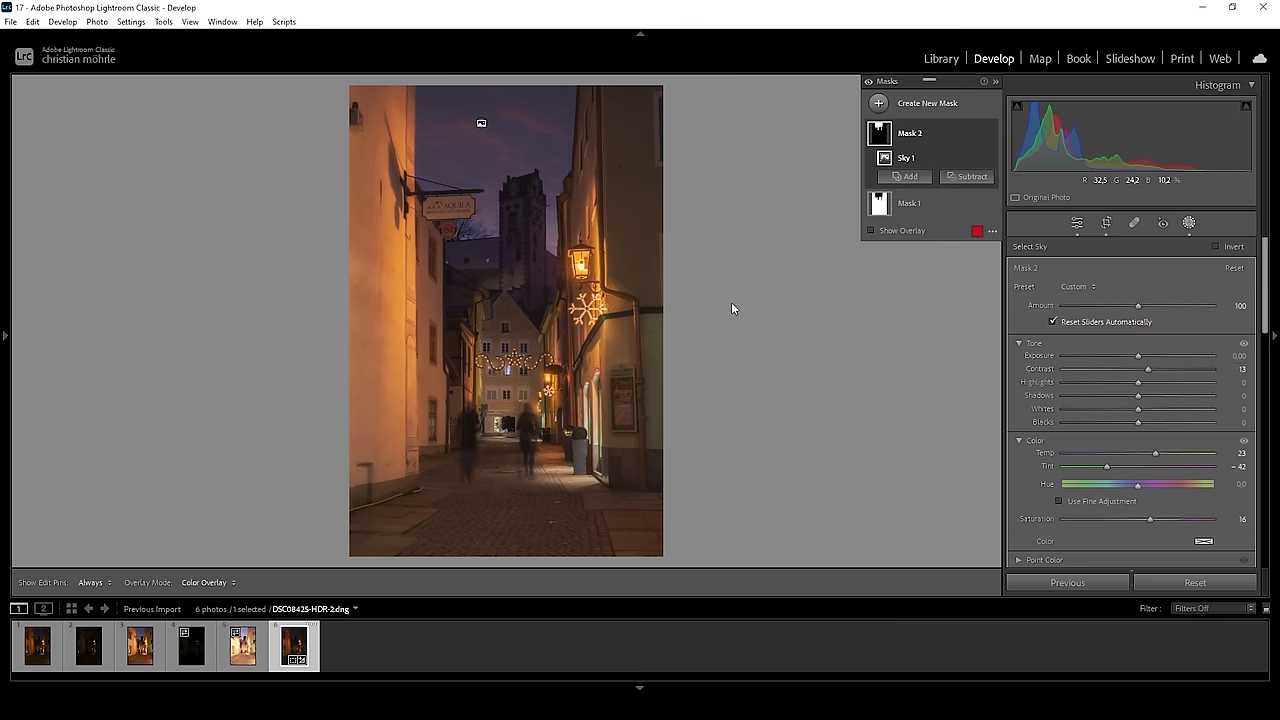
# Step: Add an Objects mask brushed over the tower and set Exposure 0.96, Shadows 16, Temp 17, Tint −30
pyautogui.click(878, 103)
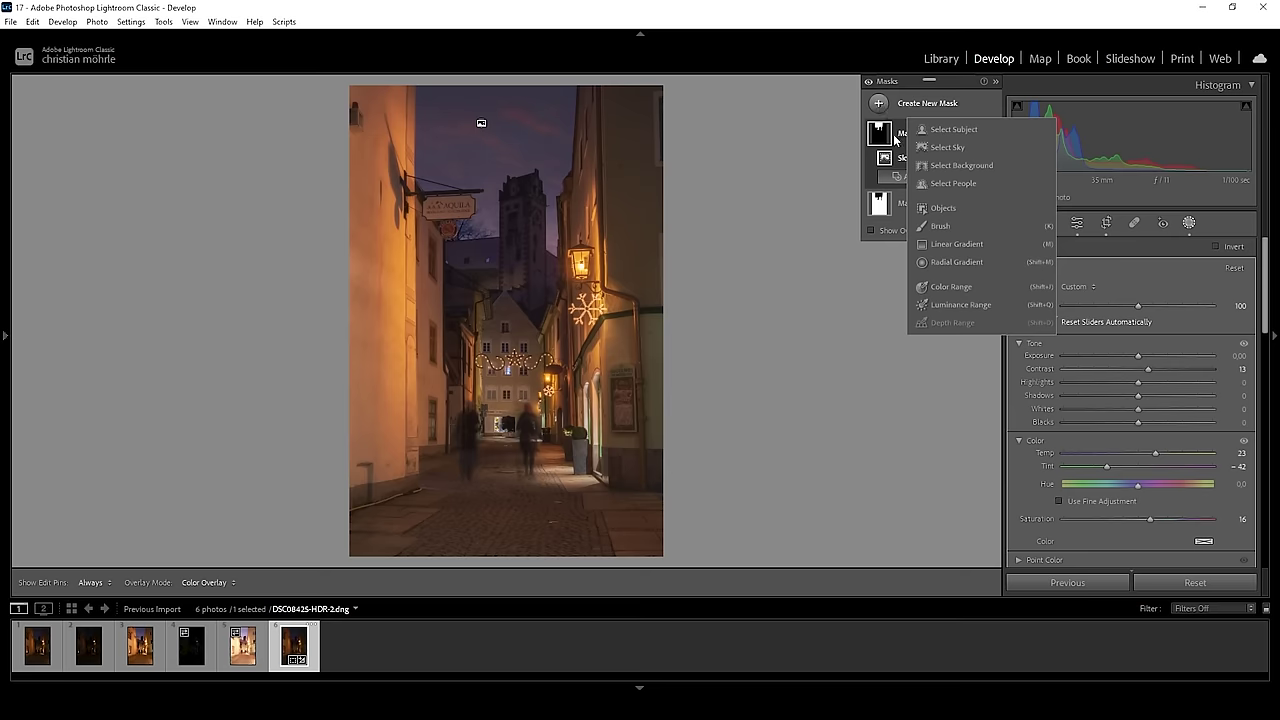
pyautogui.click(948, 211)
pyautogui.moveTo(517, 194)
pyautogui.mouseDown()
pyautogui.moveTo(525, 281)
pyautogui.moveTo(526, 185)
pyautogui.moveTo(527, 278)
pyautogui.mouseUp()
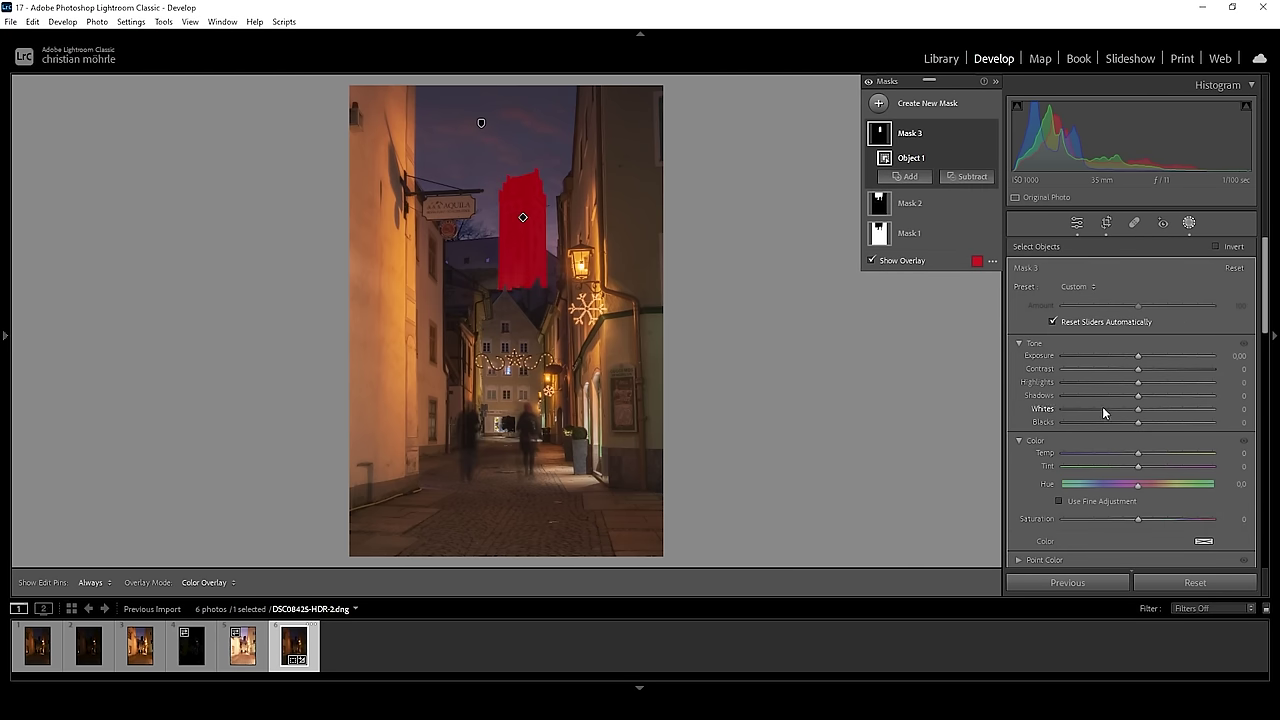
pyautogui.moveTo(1138, 358); pyautogui.dragTo(1148, 399)
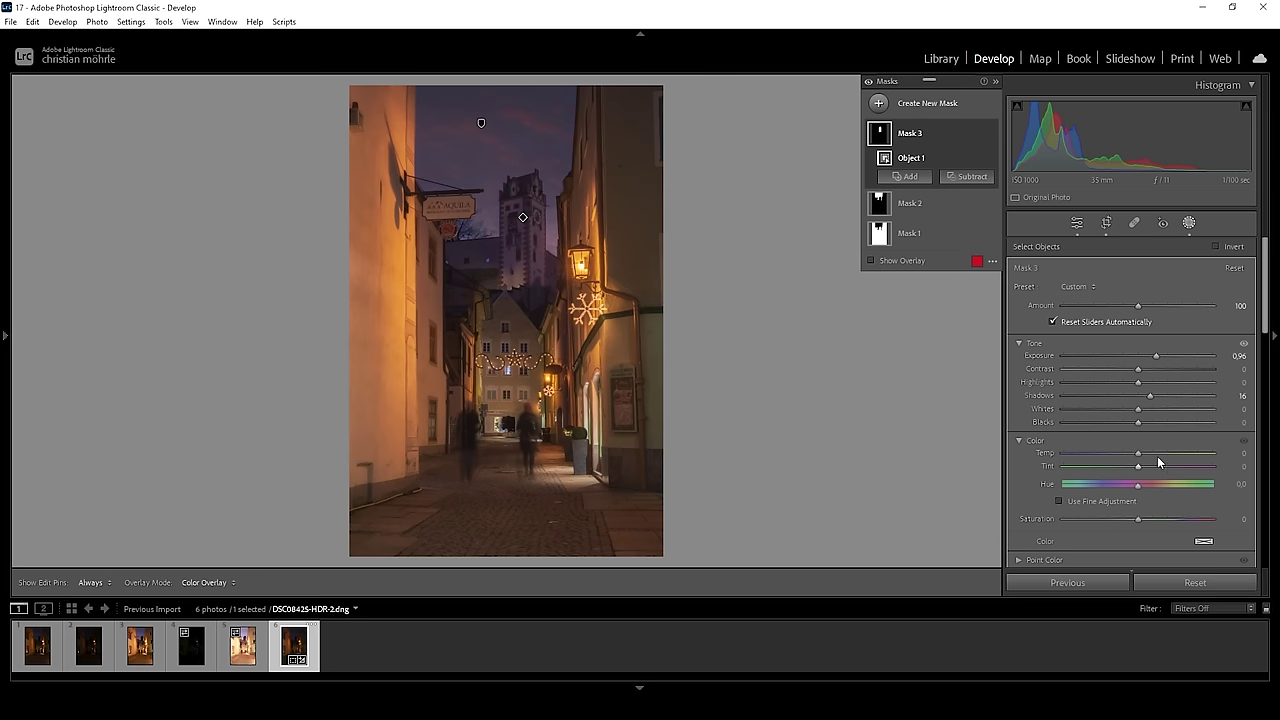
pyautogui.moveTo(1137, 457)
pyautogui.mouseDown()
pyautogui.moveTo(1151, 457)
pyautogui.moveTo(1121, 470)
pyautogui.mouseUp()
pyautogui.click(879, 104)
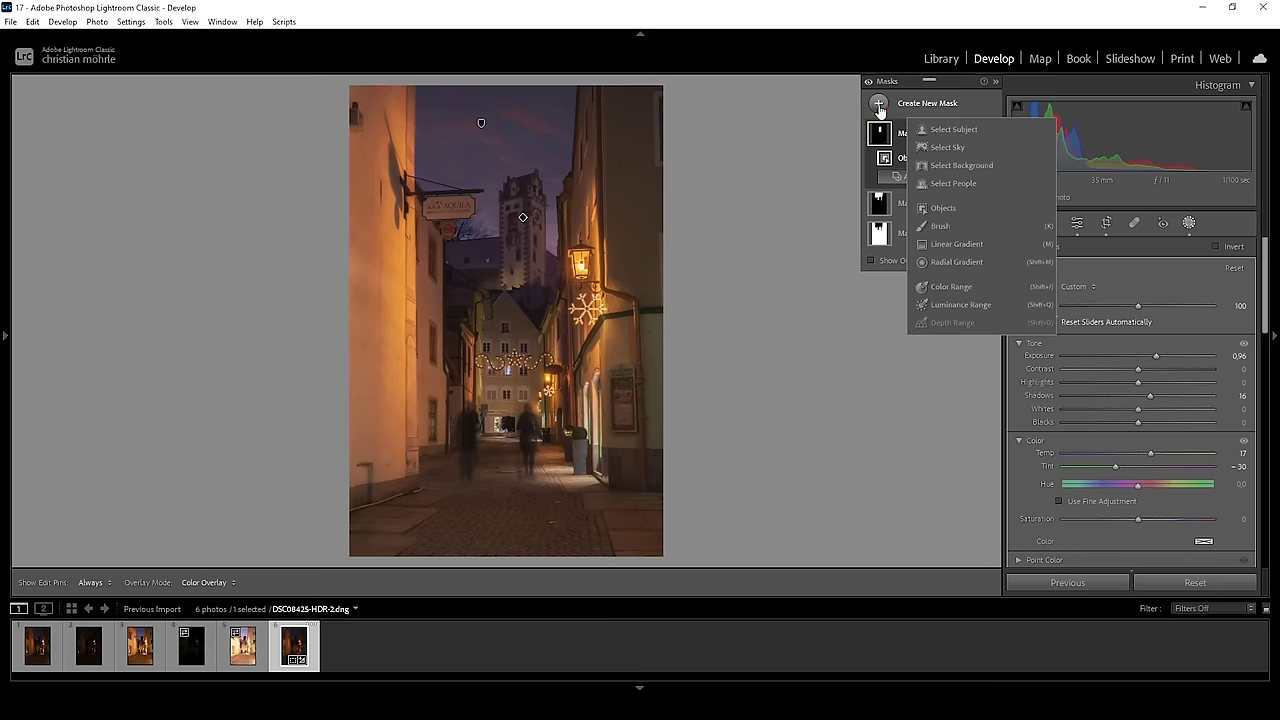
# Step: Add a Select Sky mask, subtracting a linear gradient drawn over the upper sky
pyautogui.click(949, 150)
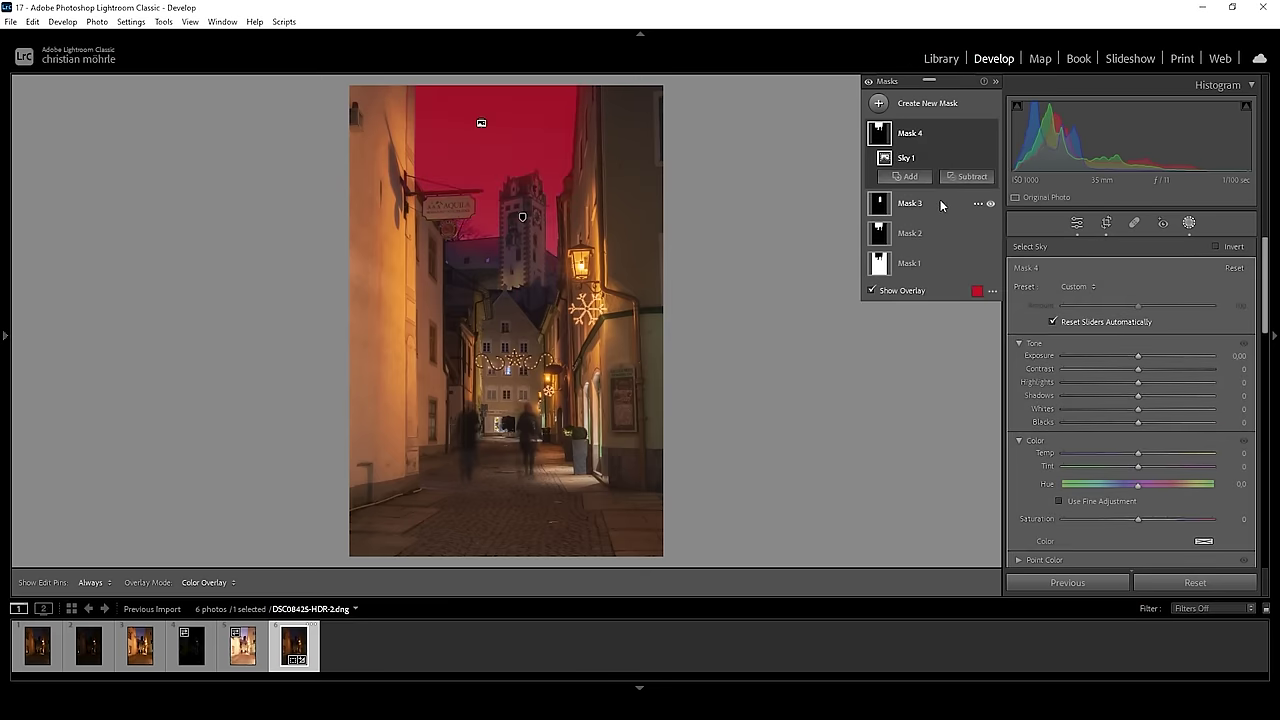
pyautogui.click(967, 177)
pyautogui.click(975, 325)
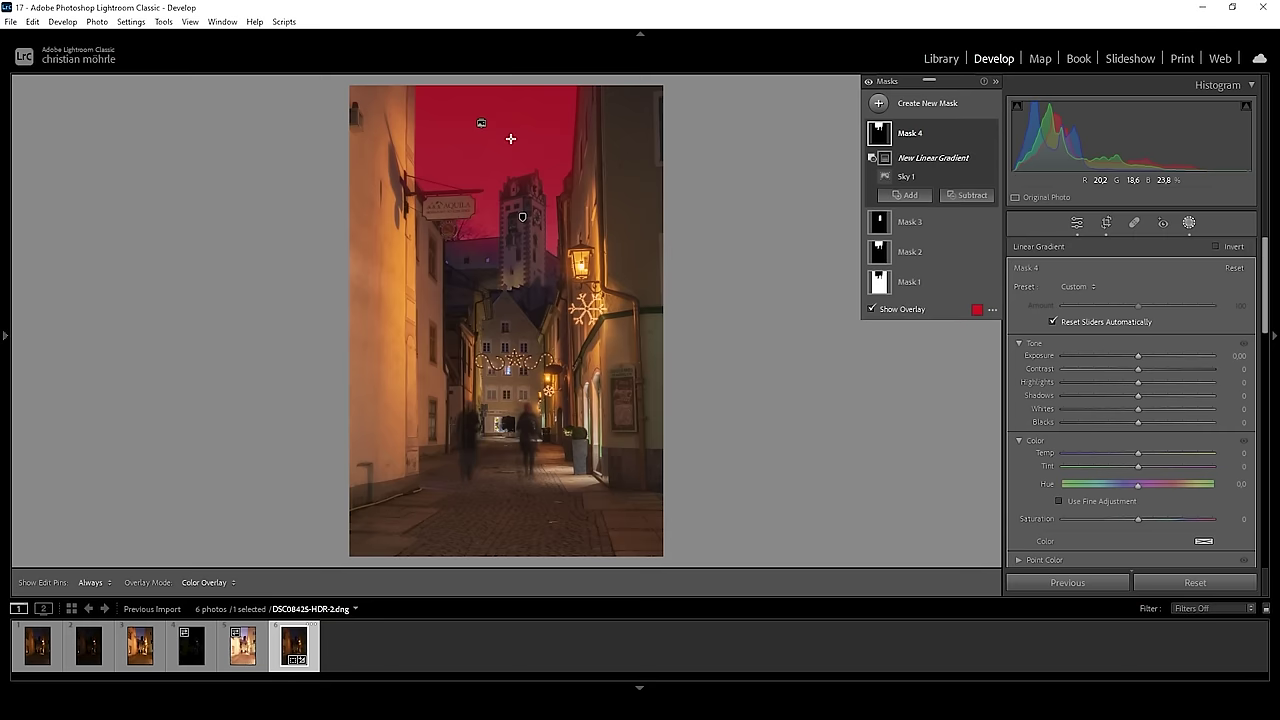
pyautogui.moveTo(510, 139); pyautogui.dragTo(514, 290)
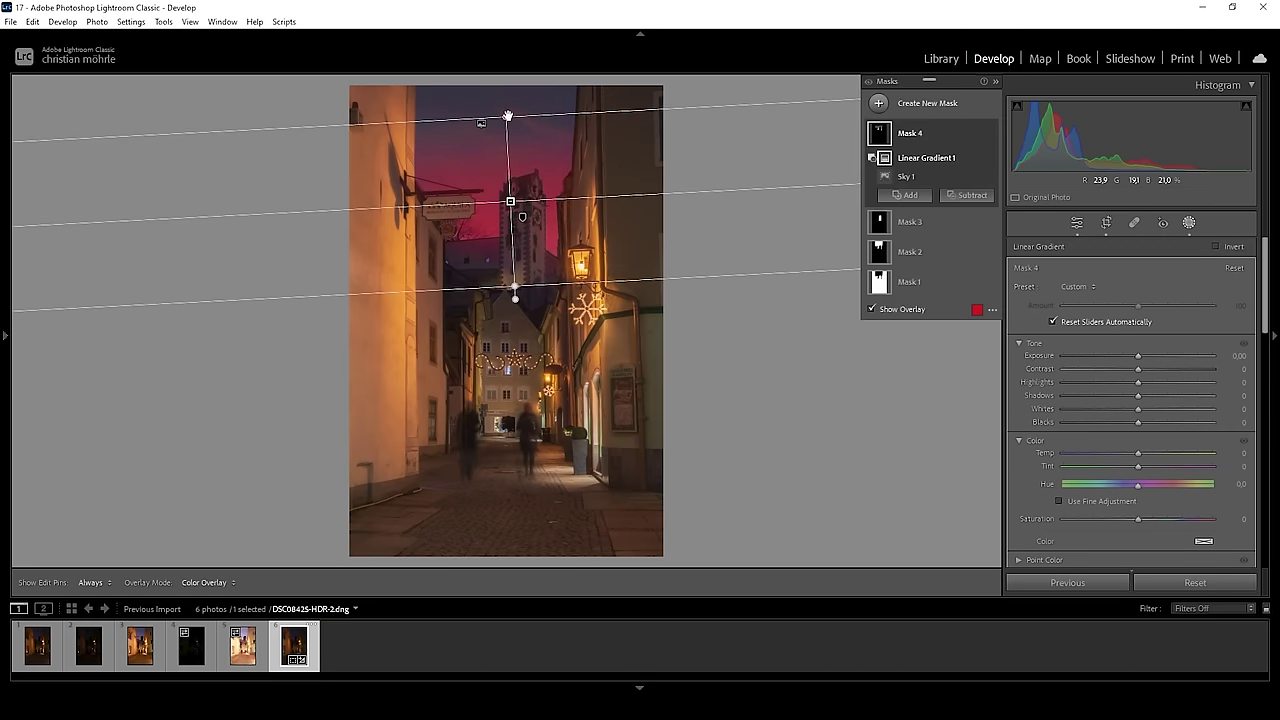
pyautogui.moveTo(508, 116); pyautogui.dragTo(507, 127)
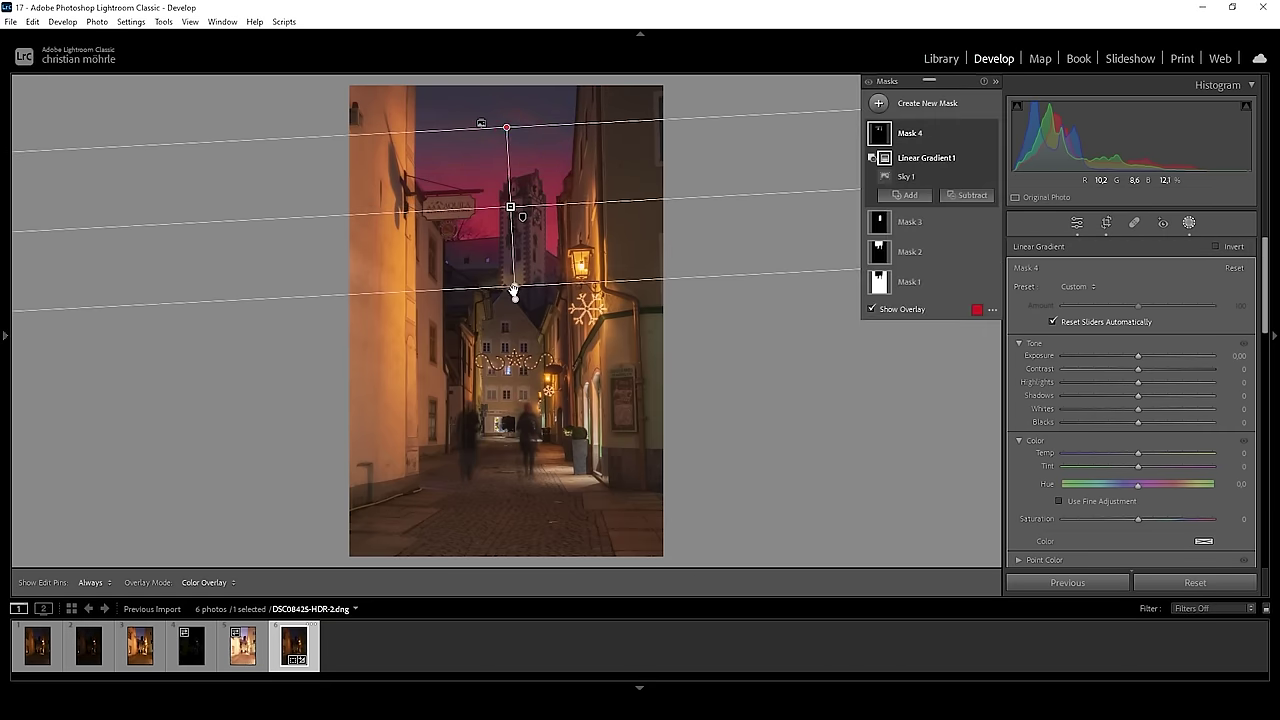
pyautogui.moveTo(514, 290); pyautogui.dragTo(515, 300)
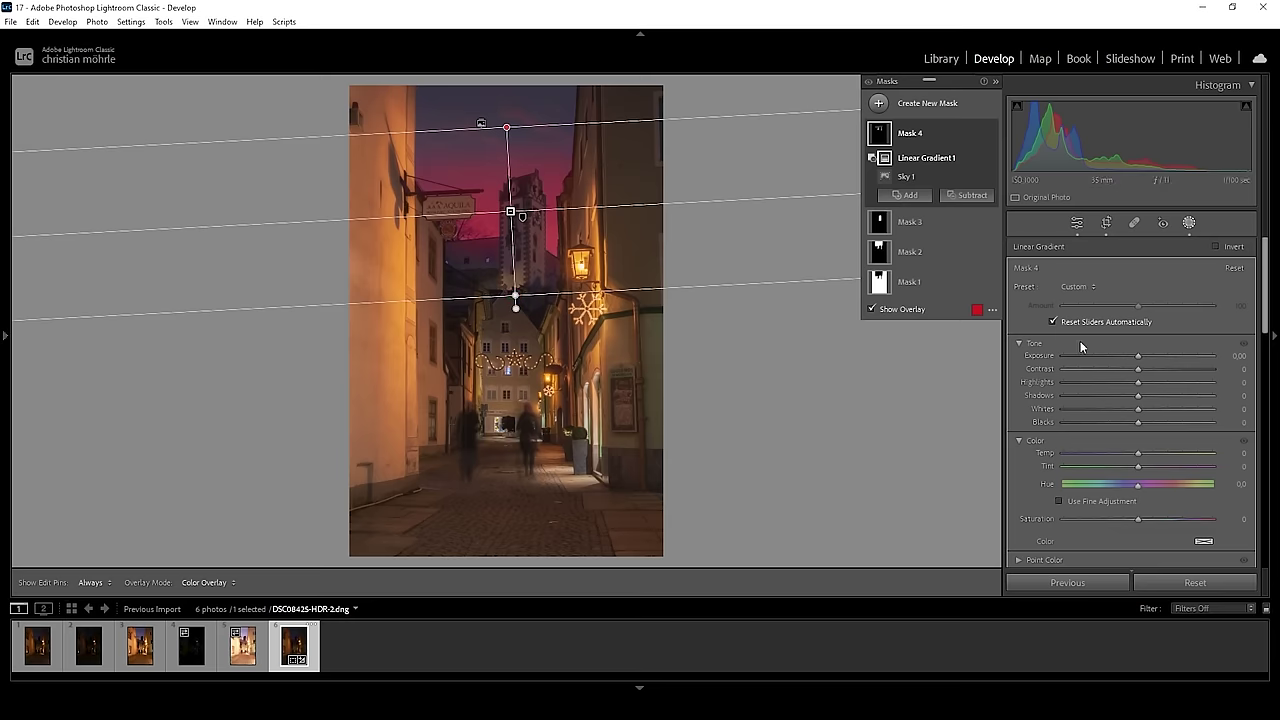
# Step: Brighten the lower-sky mask to Exposure 0.93 and warm it to Temp 20
pyautogui.moveTo(1144, 355); pyautogui.dragTo(1158, 359)
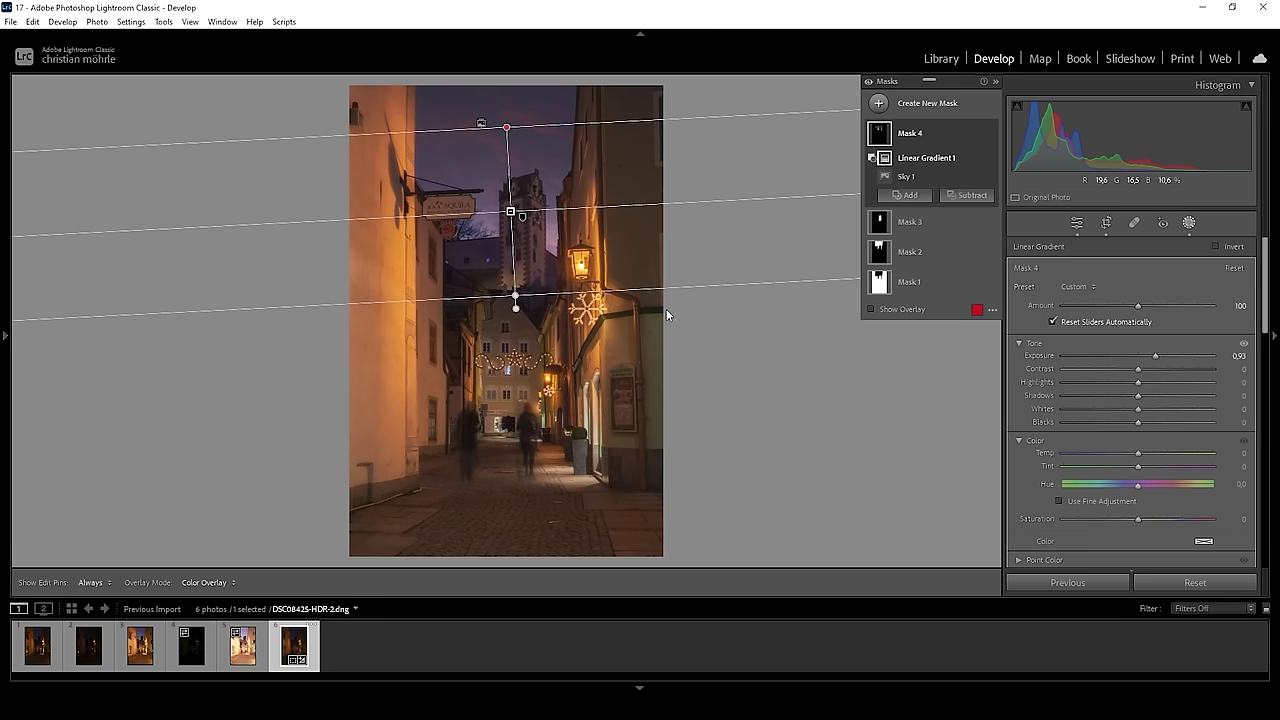
pyautogui.moveTo(1139, 453); pyautogui.dragTo(1140, 453)
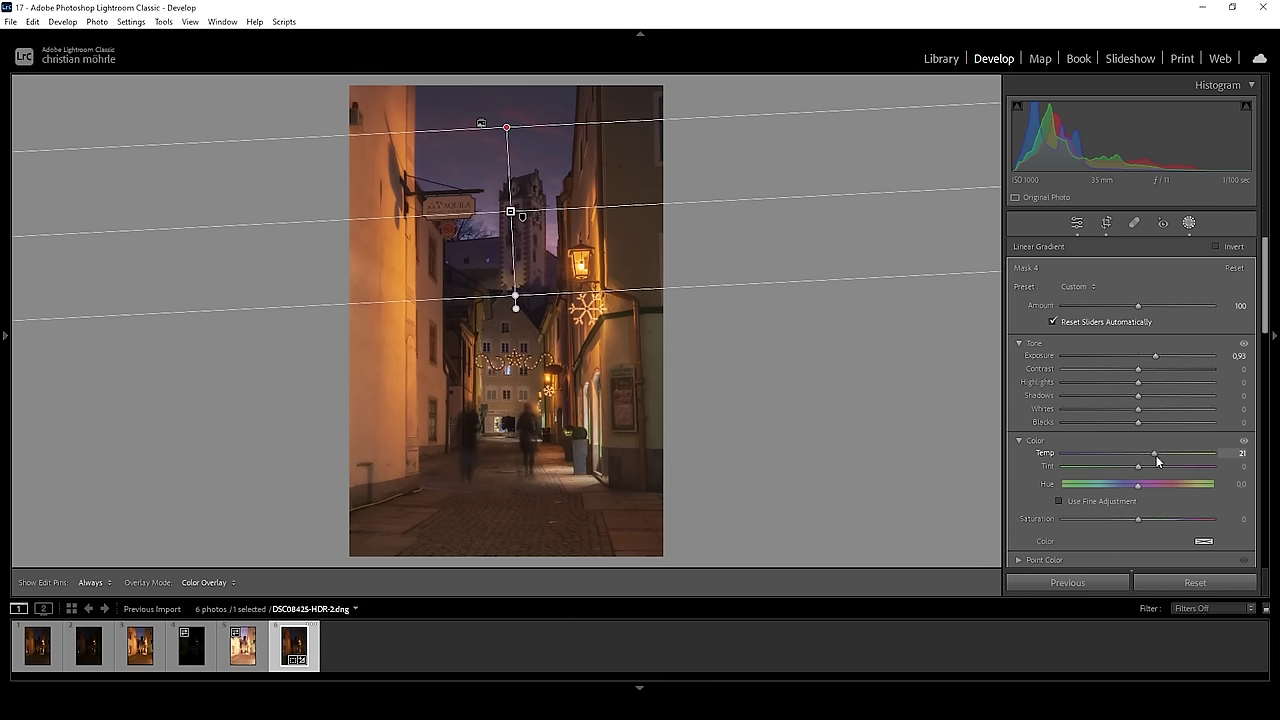
pyautogui.moveTo(1156, 455); pyautogui.dragTo(1152, 456)
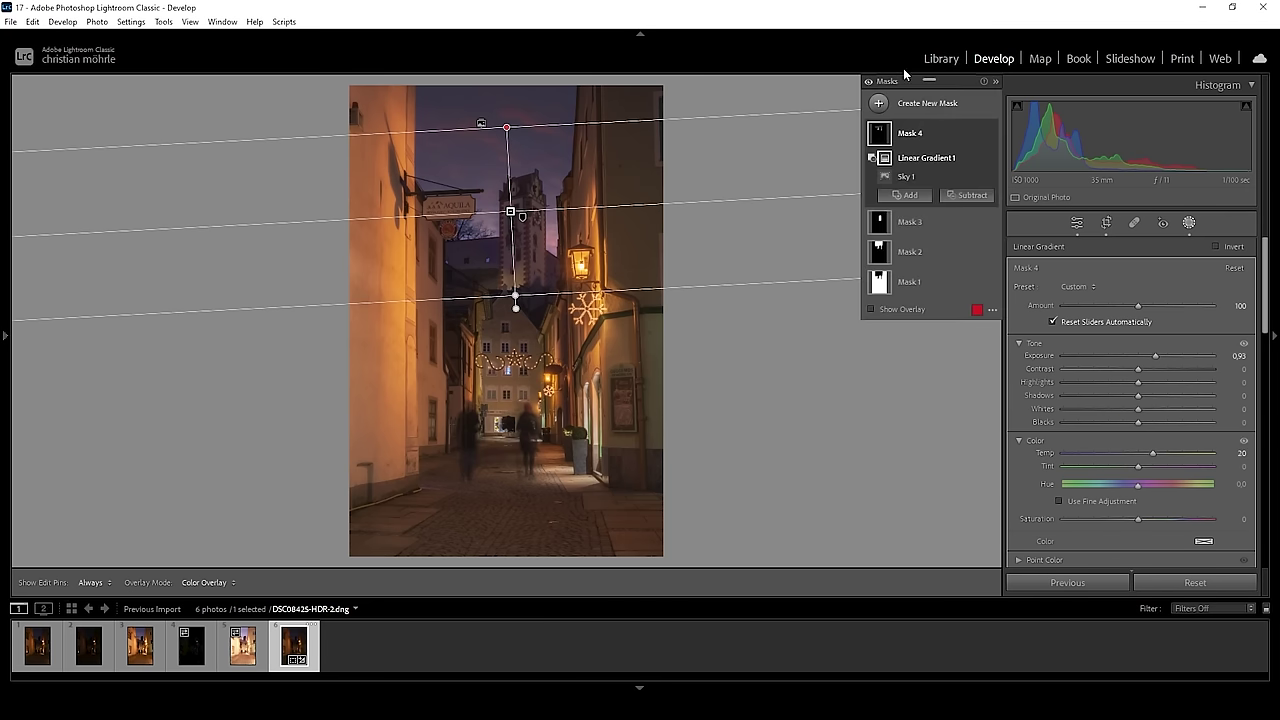
pyautogui.click(877, 102)
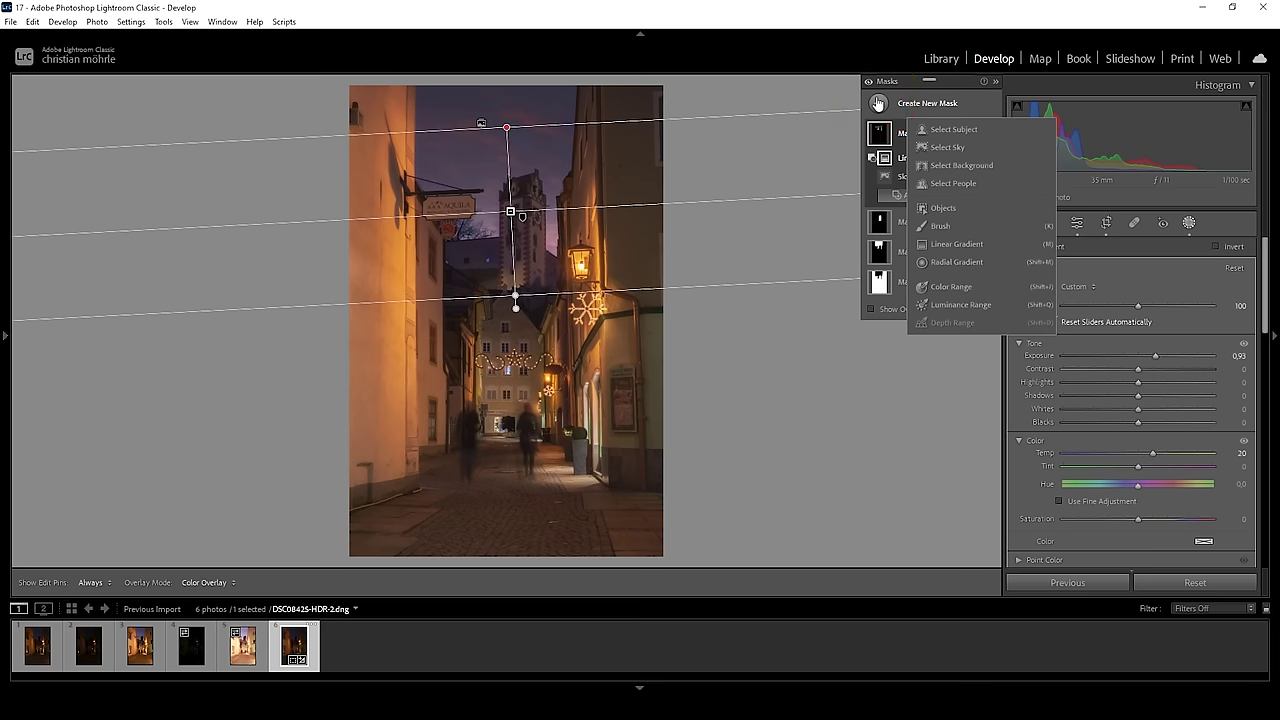
# Step: Add a linear gradient rising from the bottom edge over the cobbled street at Exposure -0.64
pyautogui.click(967, 244)
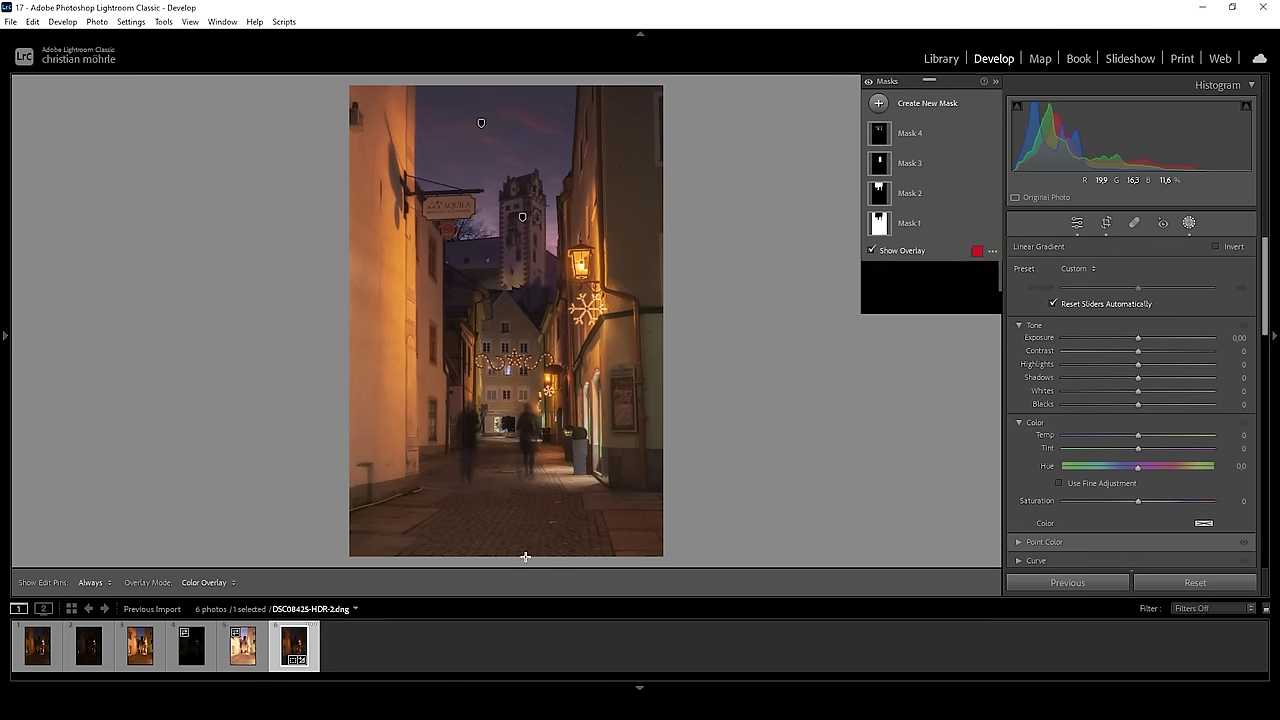
pyautogui.moveTo(523, 556); pyautogui.dragTo(526, 448)
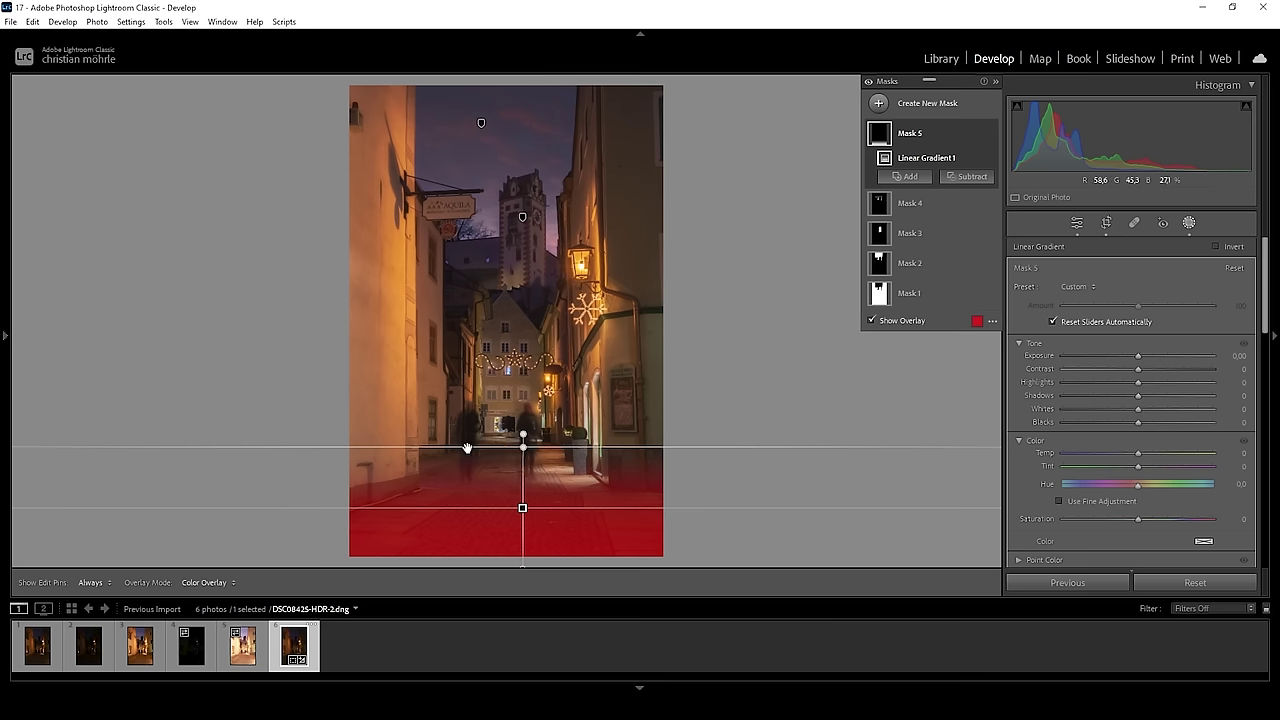
pyautogui.moveTo(1137, 356); pyautogui.dragTo(1123, 363)
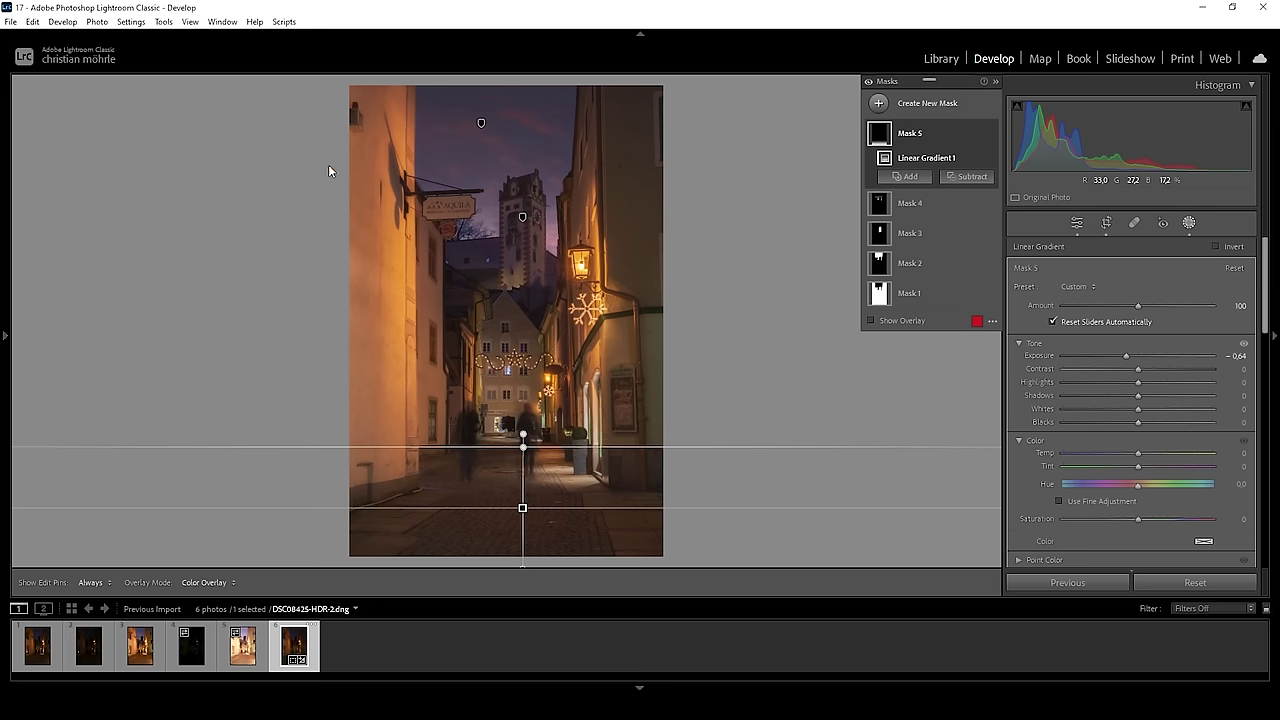
pyautogui.click(878, 103)
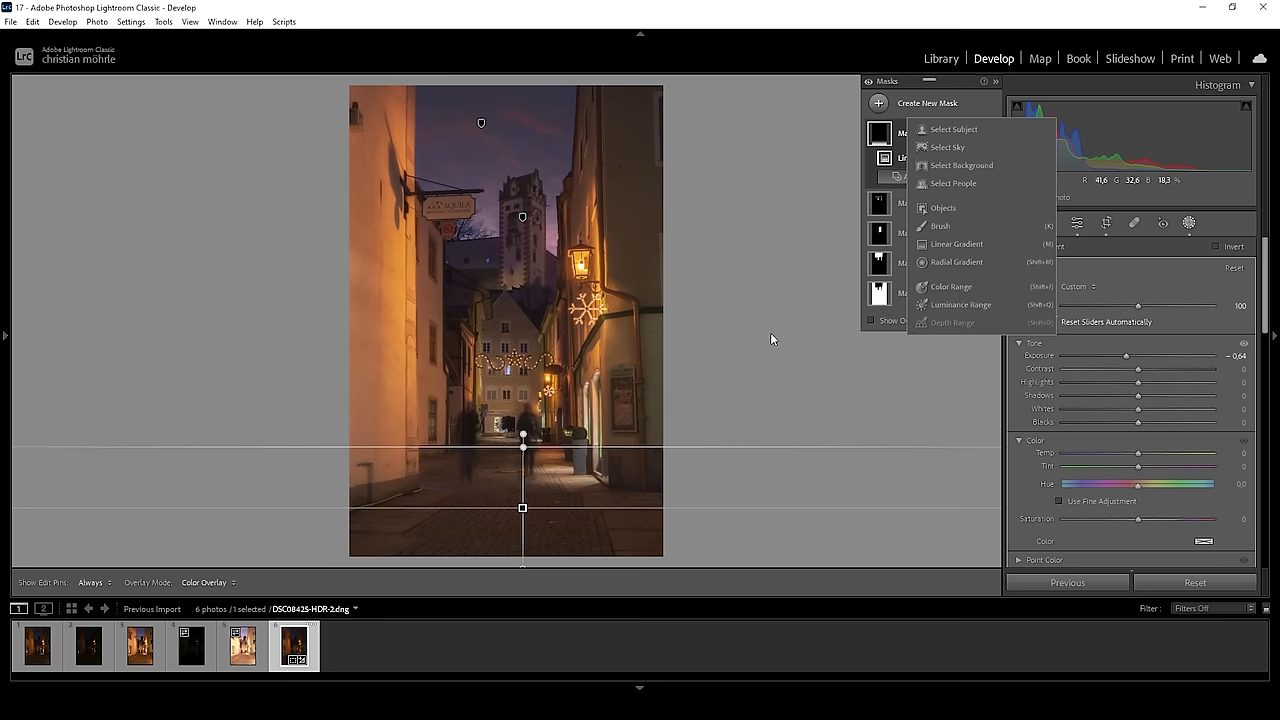
# Step: Draw a radial mask centred on the wall lantern with Blacks +19 and Dehaze -33
pyautogui.click(958, 262)
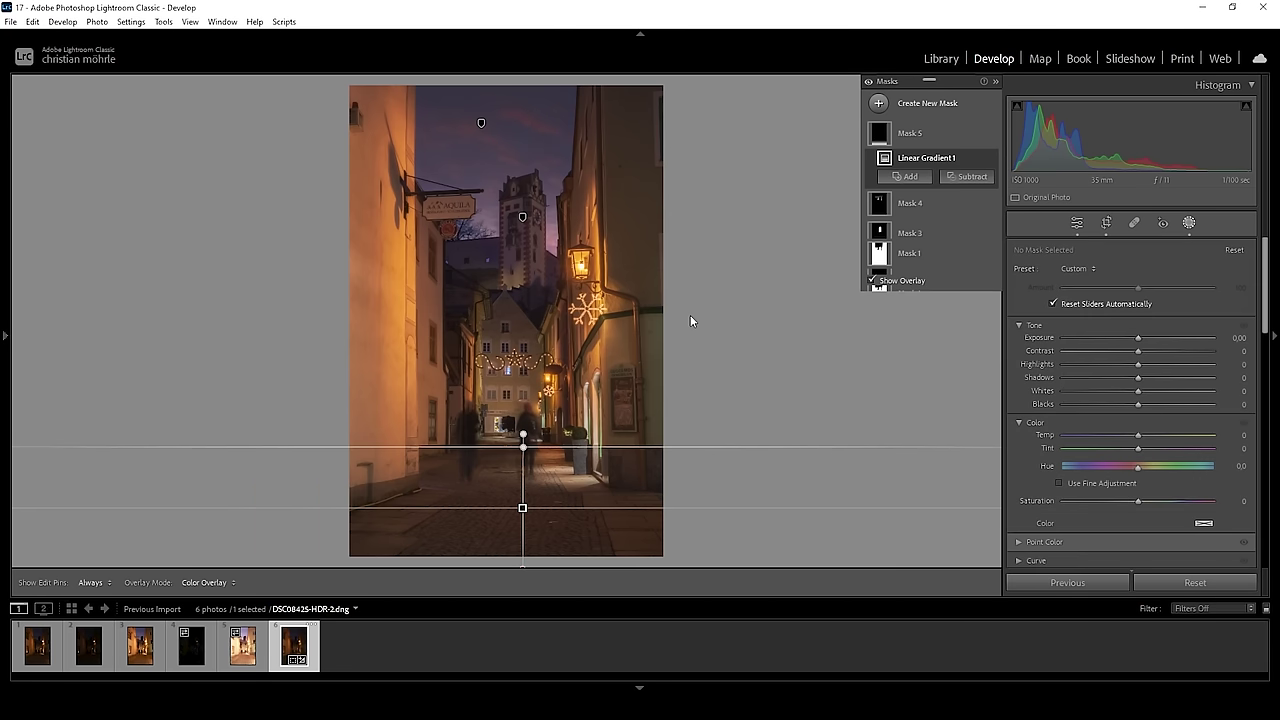
pyautogui.moveTo(572, 265); pyautogui.dragTo(639, 306)
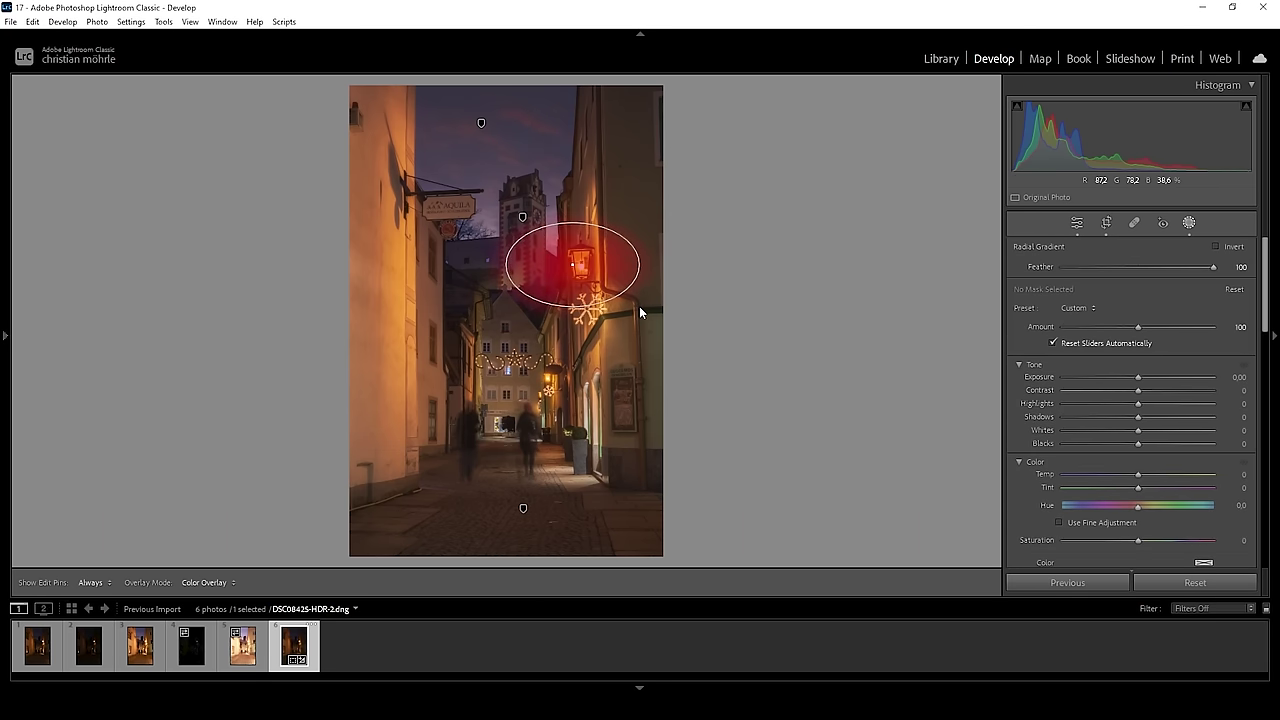
pyautogui.moveTo(573, 270); pyautogui.dragTo(581, 264)
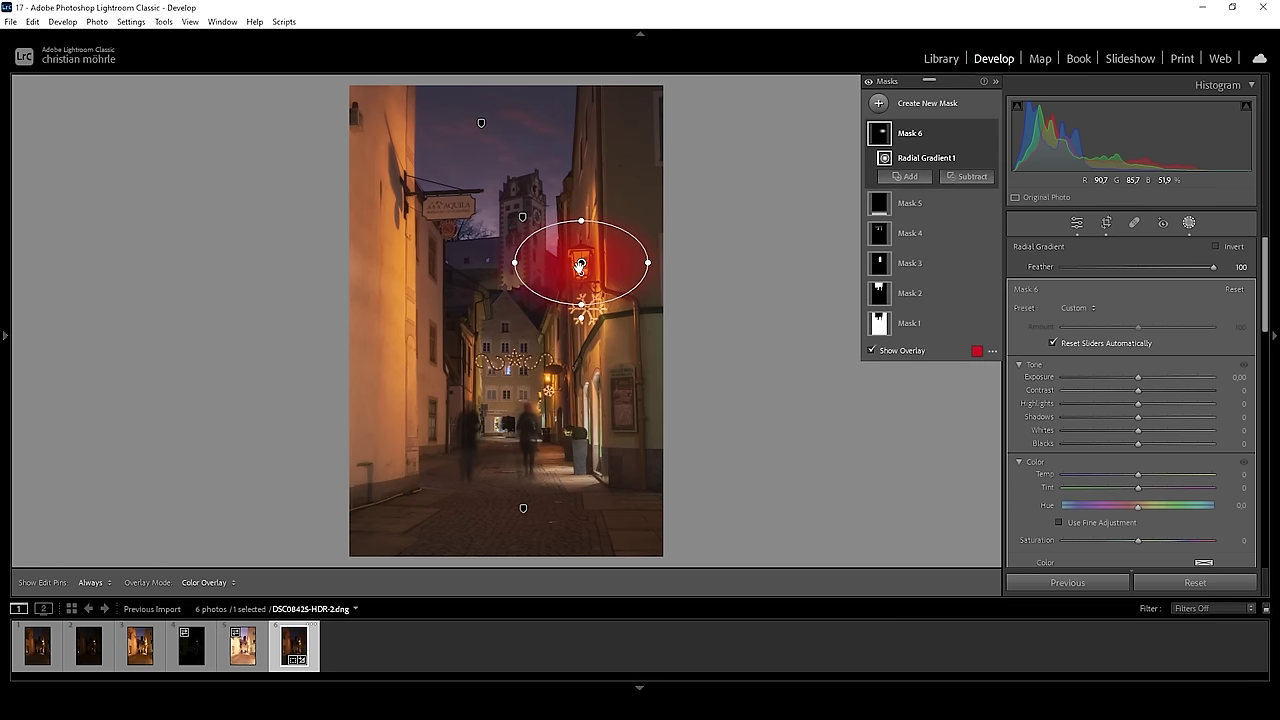
pyautogui.moveTo(1139, 444); pyautogui.dragTo(1152, 452)
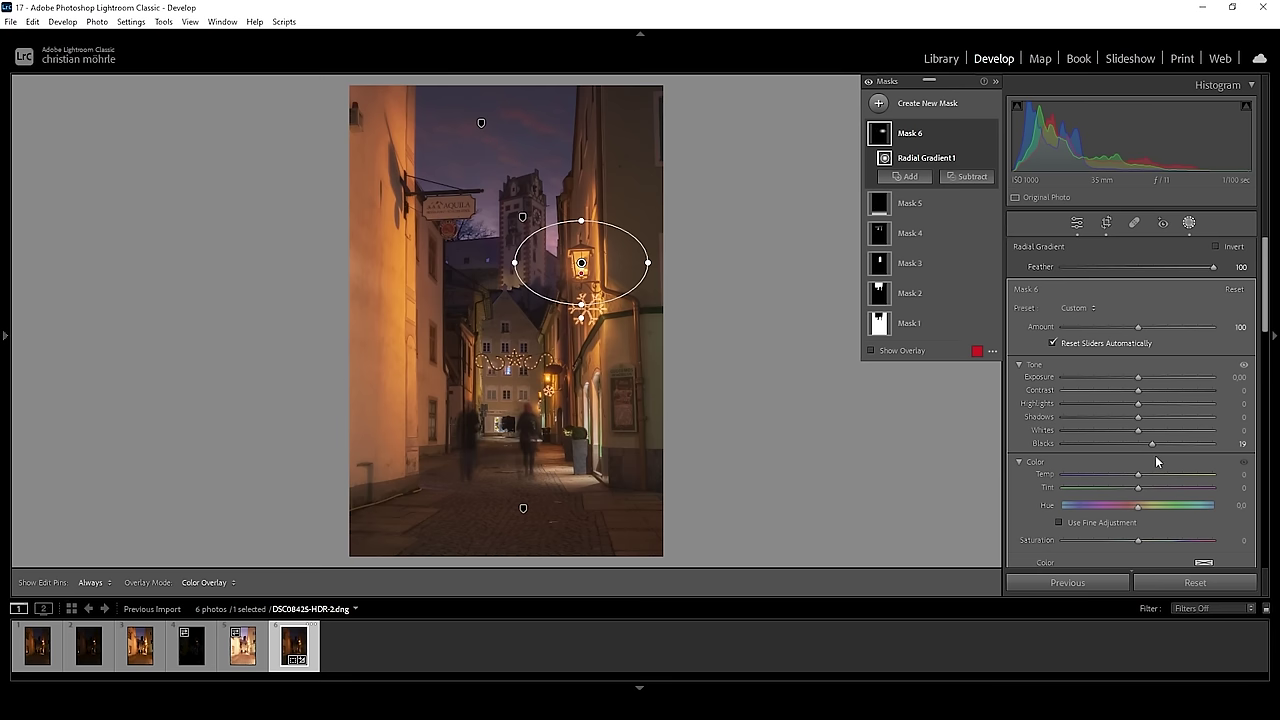
pyautogui.scroll(-5, 1156, 461)
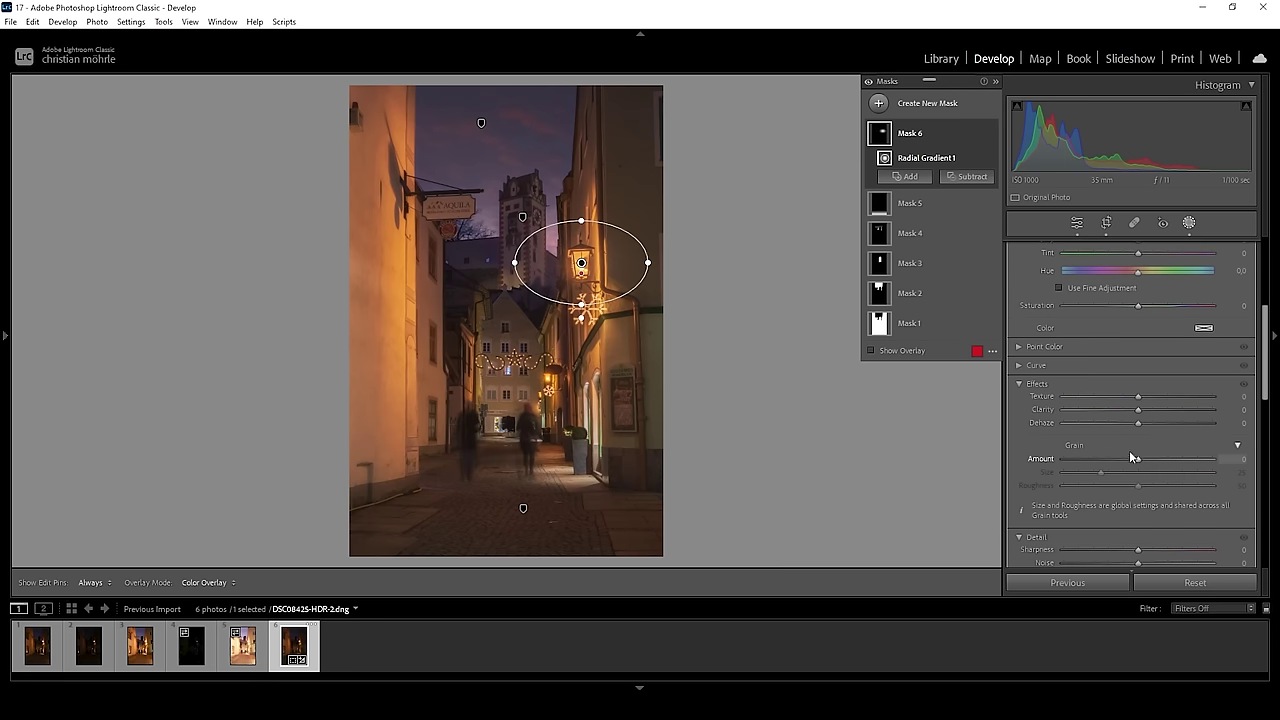
pyautogui.moveTo(1139, 424); pyautogui.dragTo(1113, 432)
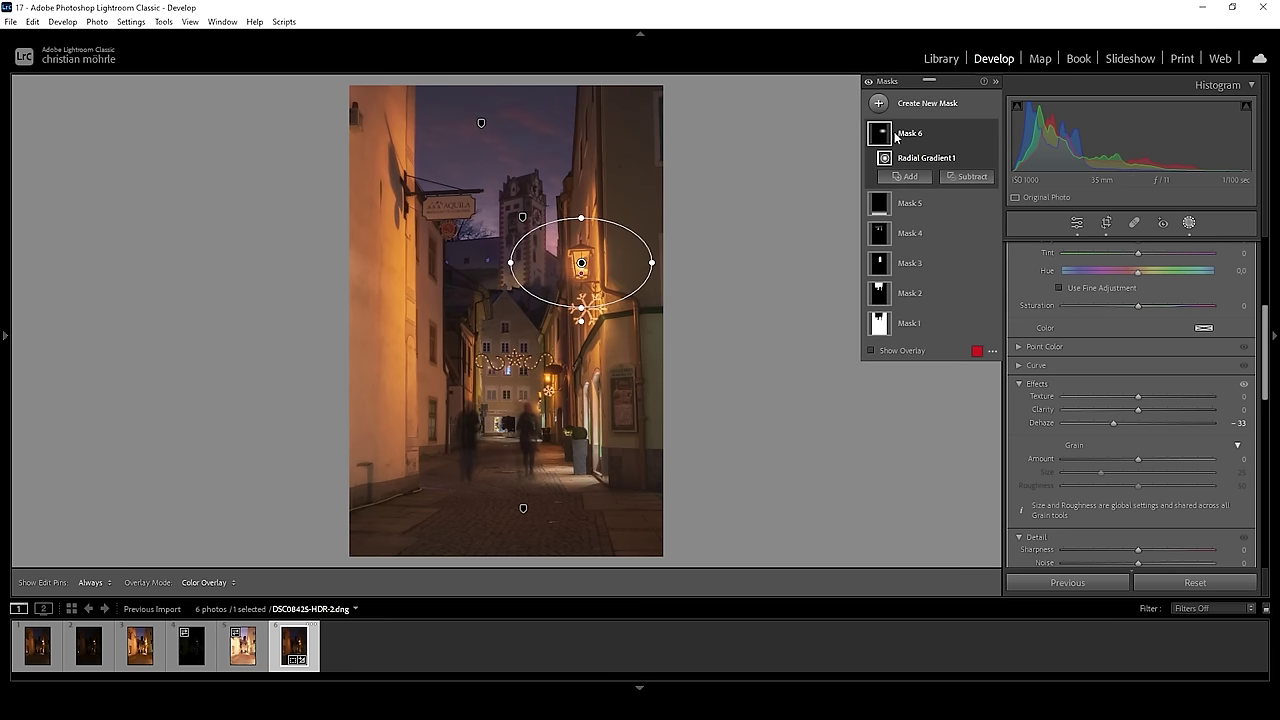
# Step: Draw a tall radial gradient mask over the centre of the alley
pyautogui.click(874, 104)
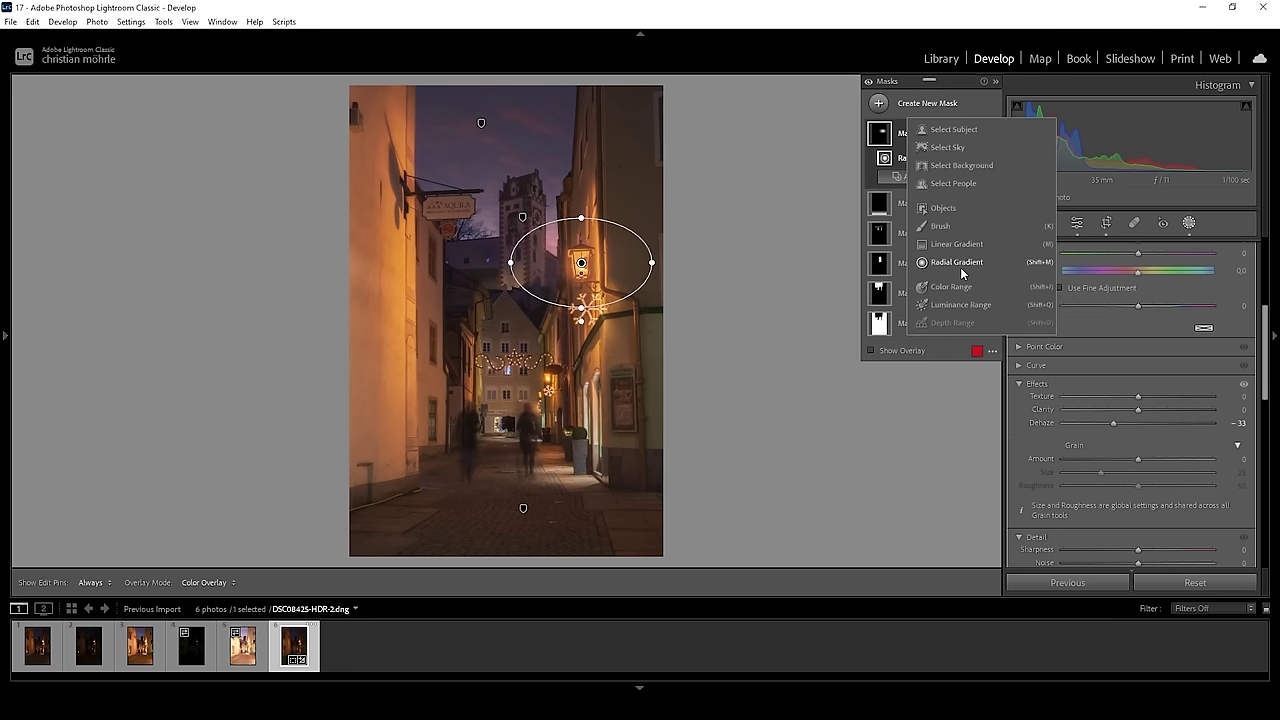
pyautogui.click(958, 262)
pyautogui.moveTo(430, 265); pyautogui.dragTo(606, 490)
pyautogui.moveTo(565, 388); pyautogui.dragTo(543, 382)
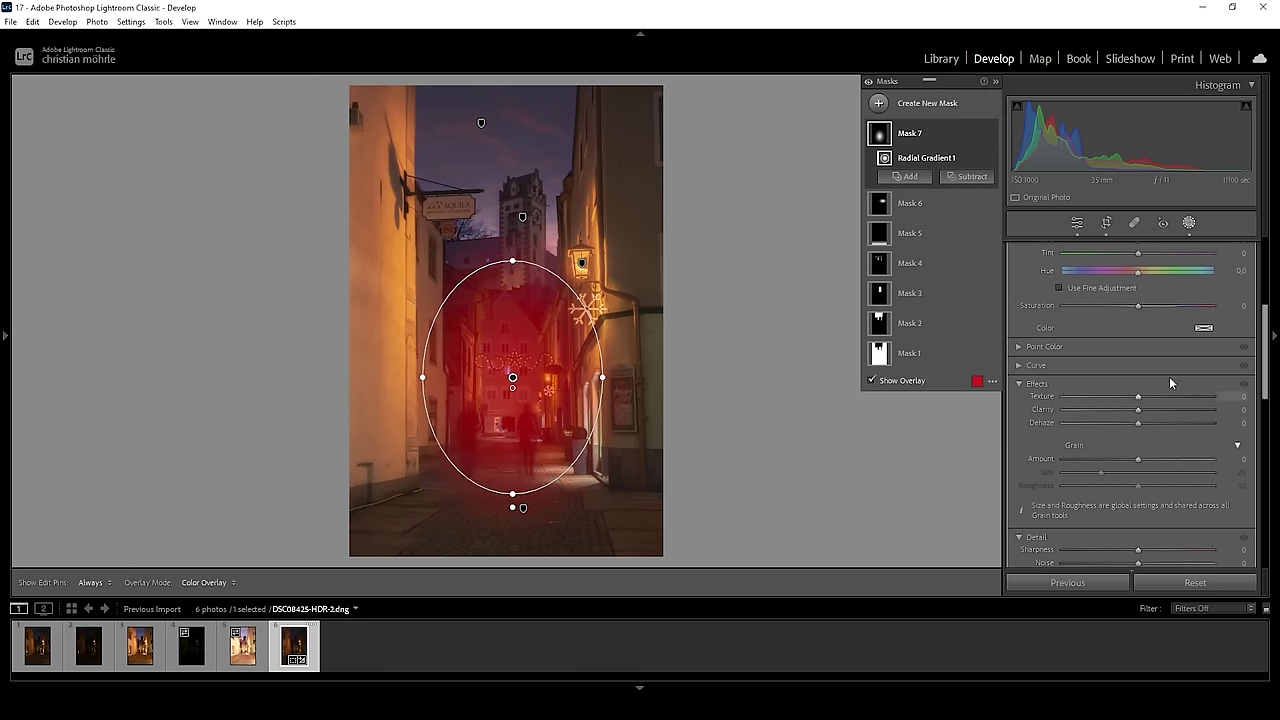
# Step: Brighten the alley mask, set its Clarity to 60, and return to global edits
pyautogui.scroll(3, 1170, 383)
pyautogui.moveTo(1138, 377); pyautogui.dragTo(1243, 428)
pyautogui.scroll(-5, 1140, 400)
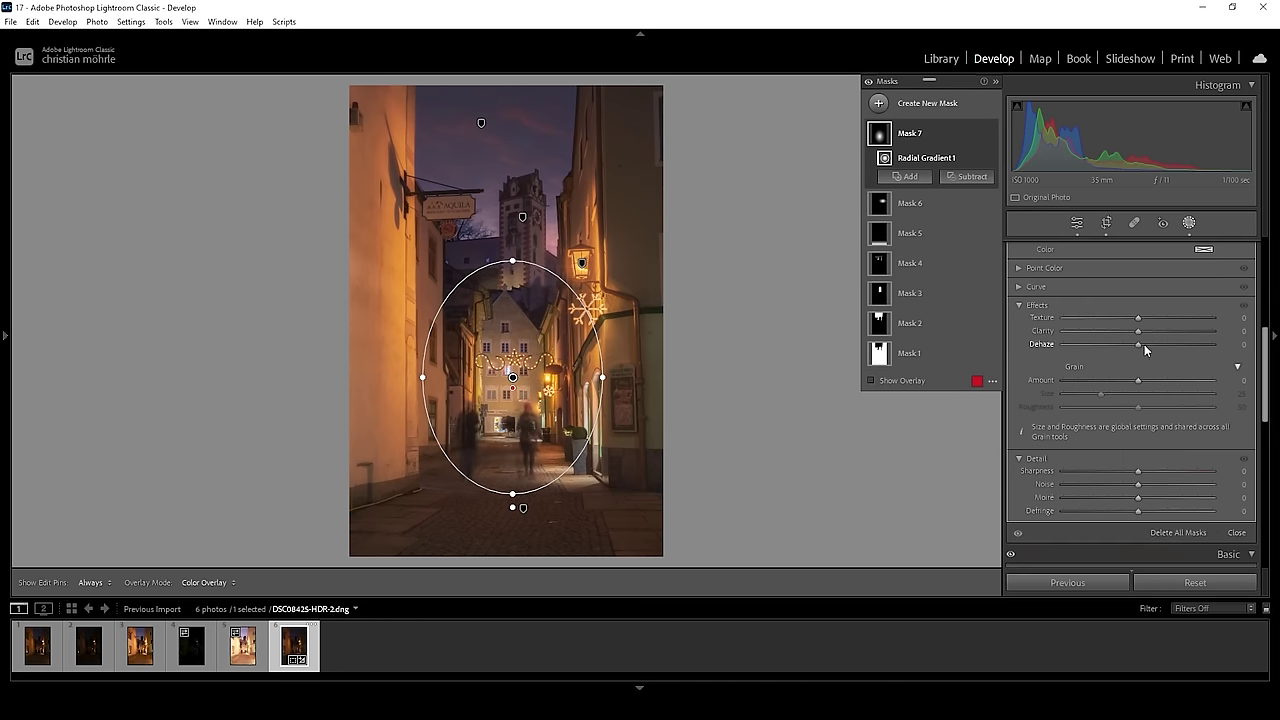
pyautogui.moveTo(1139, 331); pyautogui.dragTo(1180, 336)
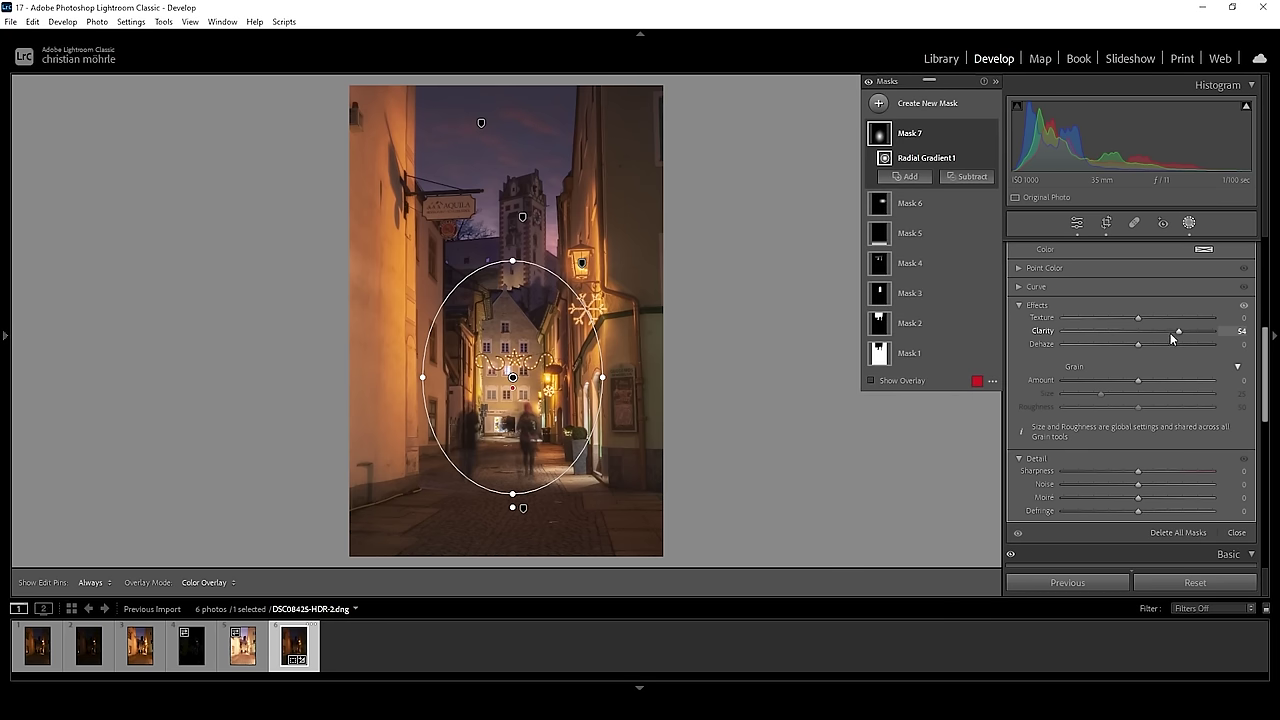
pyautogui.moveTo(1176, 334); pyautogui.dragTo(1184, 334)
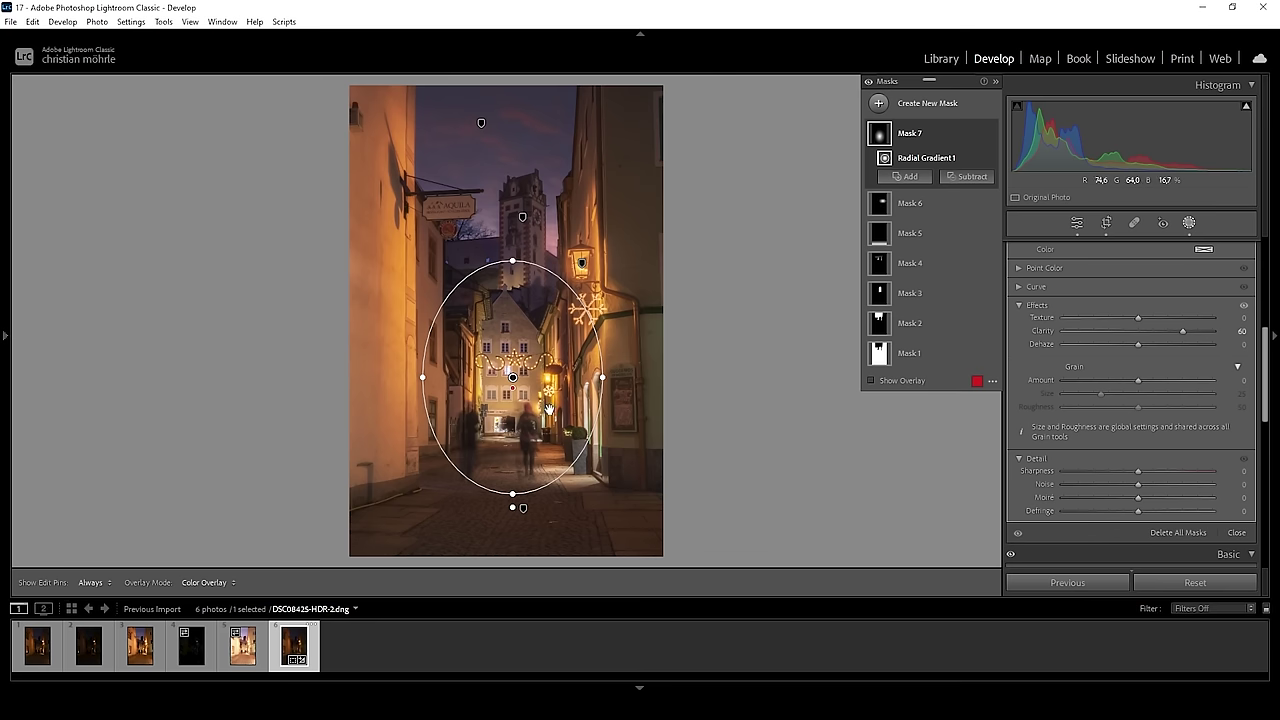
pyautogui.click(1077, 223)
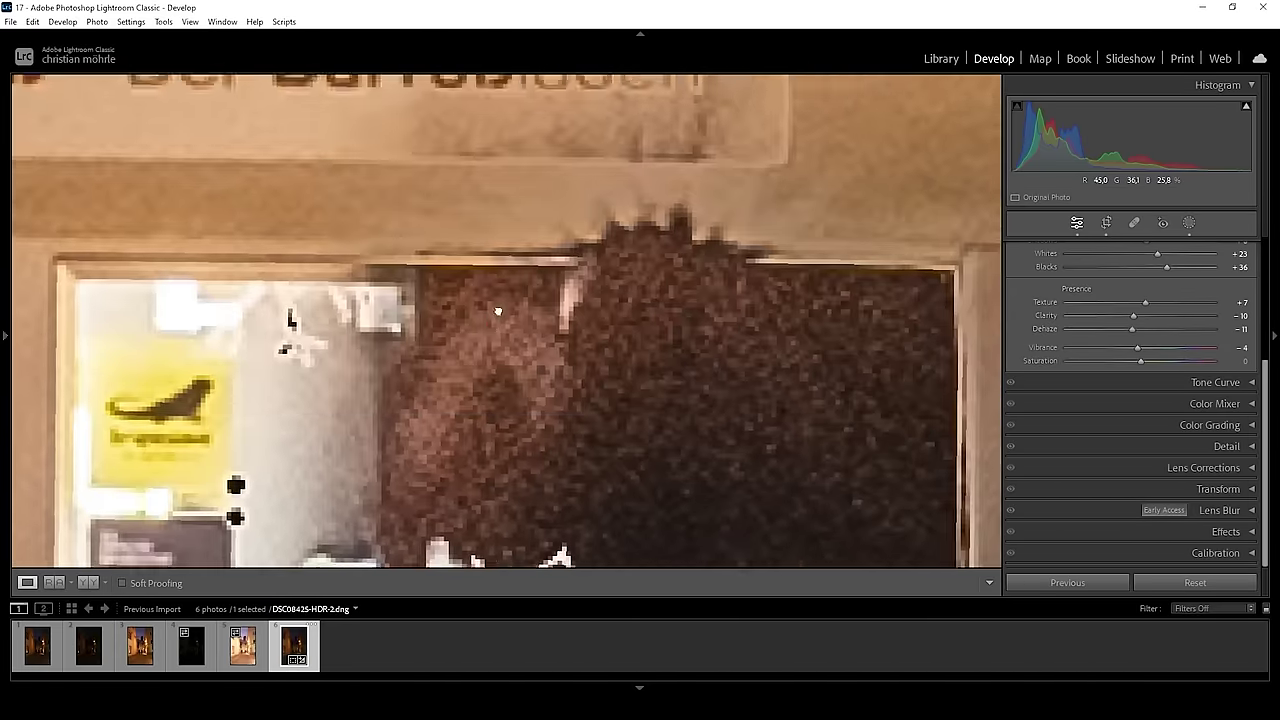
pyautogui.click(501, 295)
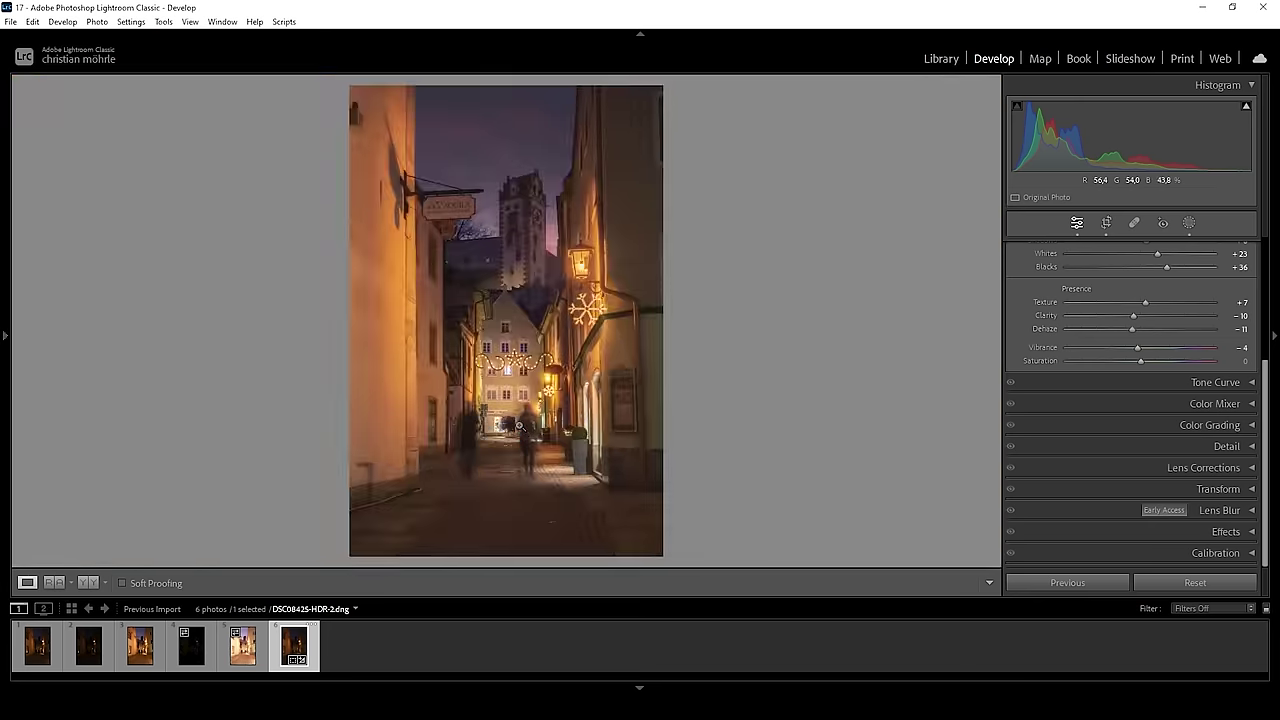
pyautogui.click(1189, 222)
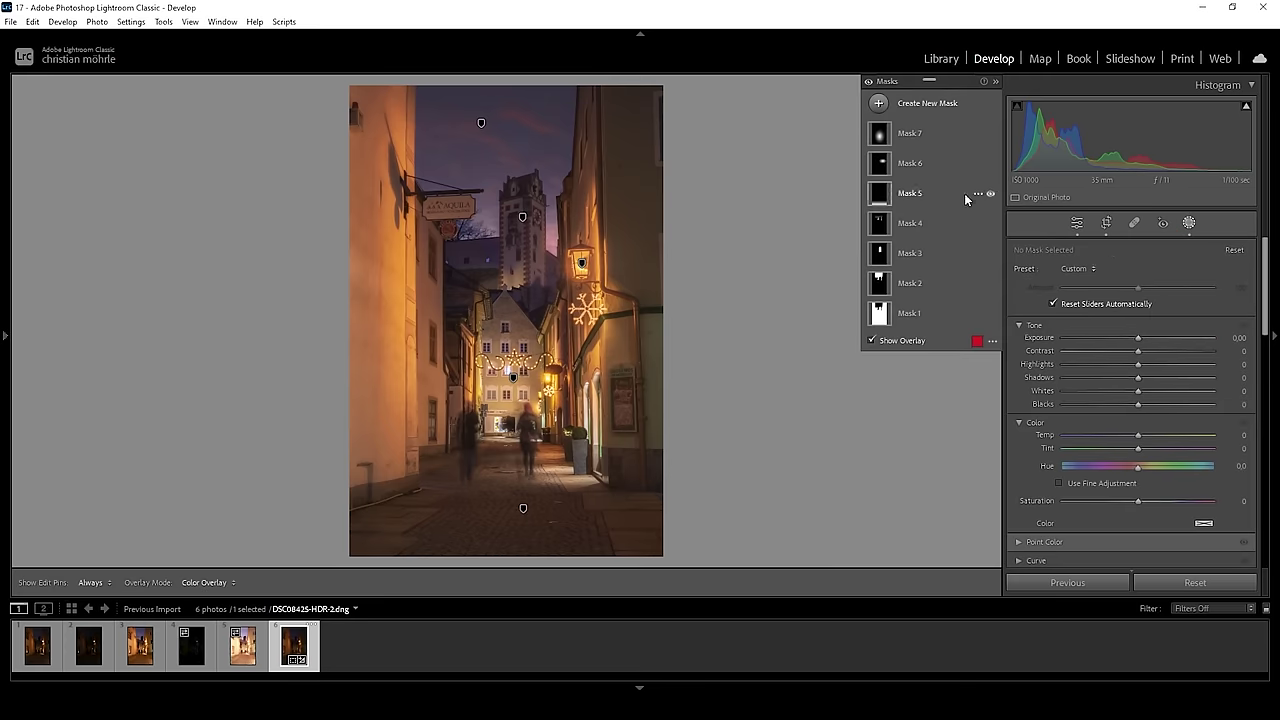
# Step: Toggle all mask adjustments off and on to compare, then return to the global Basic sliders
pyautogui.click(868, 82)
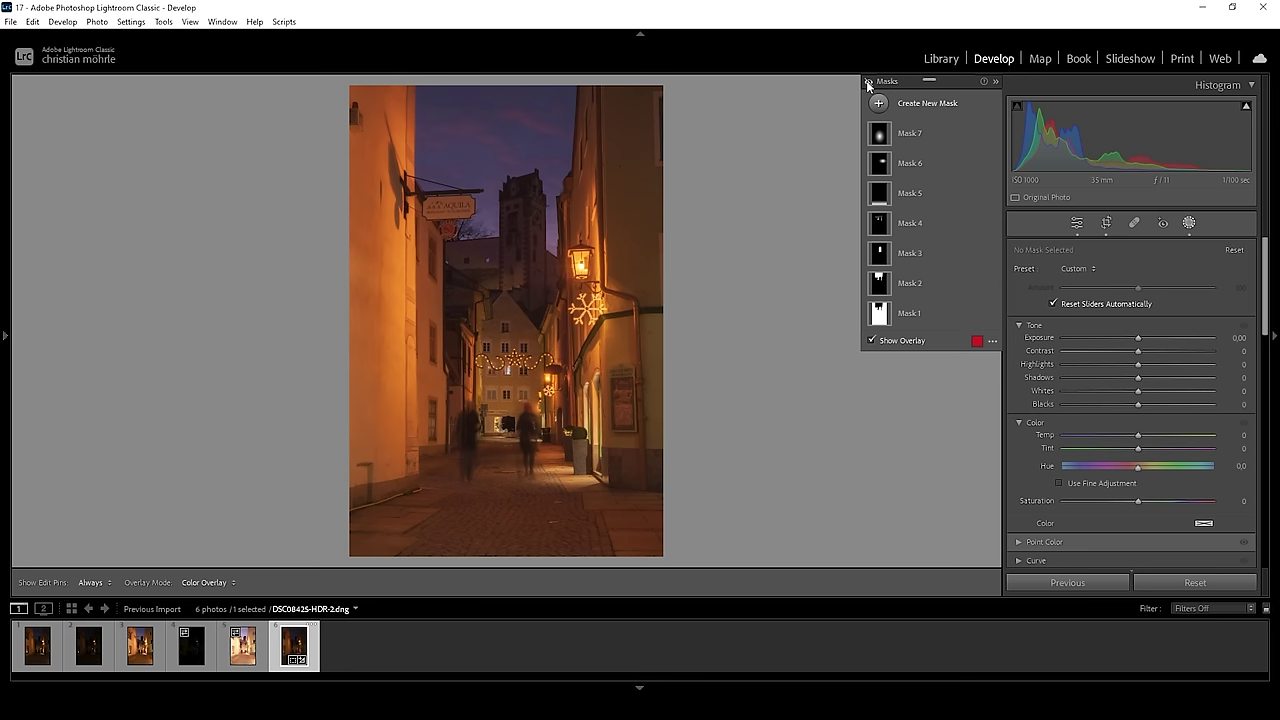
pyautogui.click(868, 82)
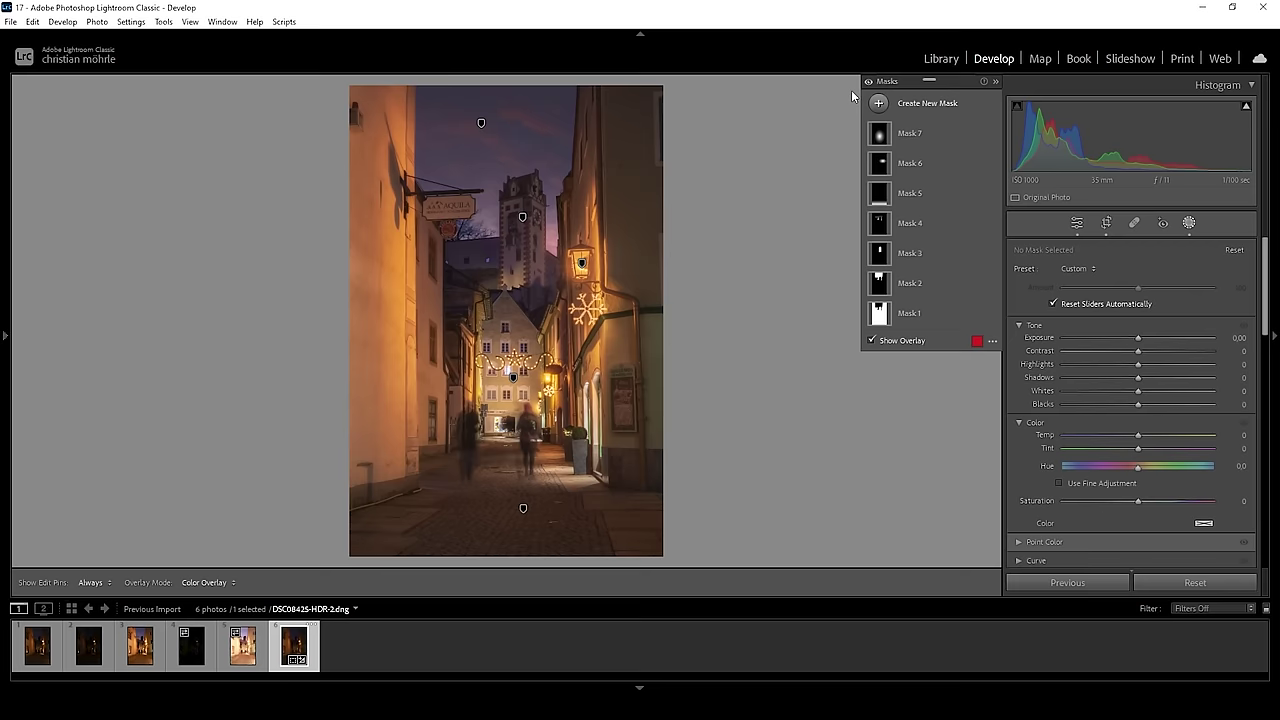
pyautogui.click(1076, 223)
# Step: In HSL, shift Yellow hue toward orange and lower Orange saturation to -11, Yellow to -28
pyautogui.scroll(-5, 1138, 349)
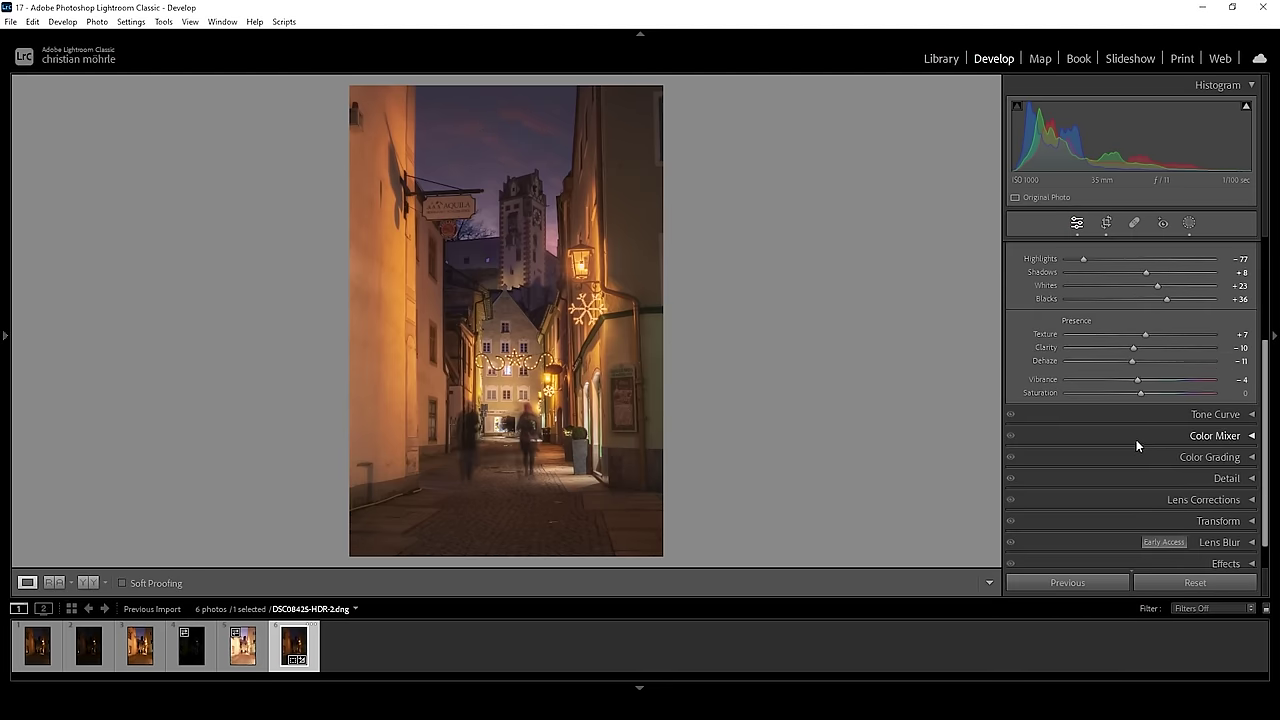
pyautogui.click(1214, 436)
pyautogui.scroll(-1, 1091, 293)
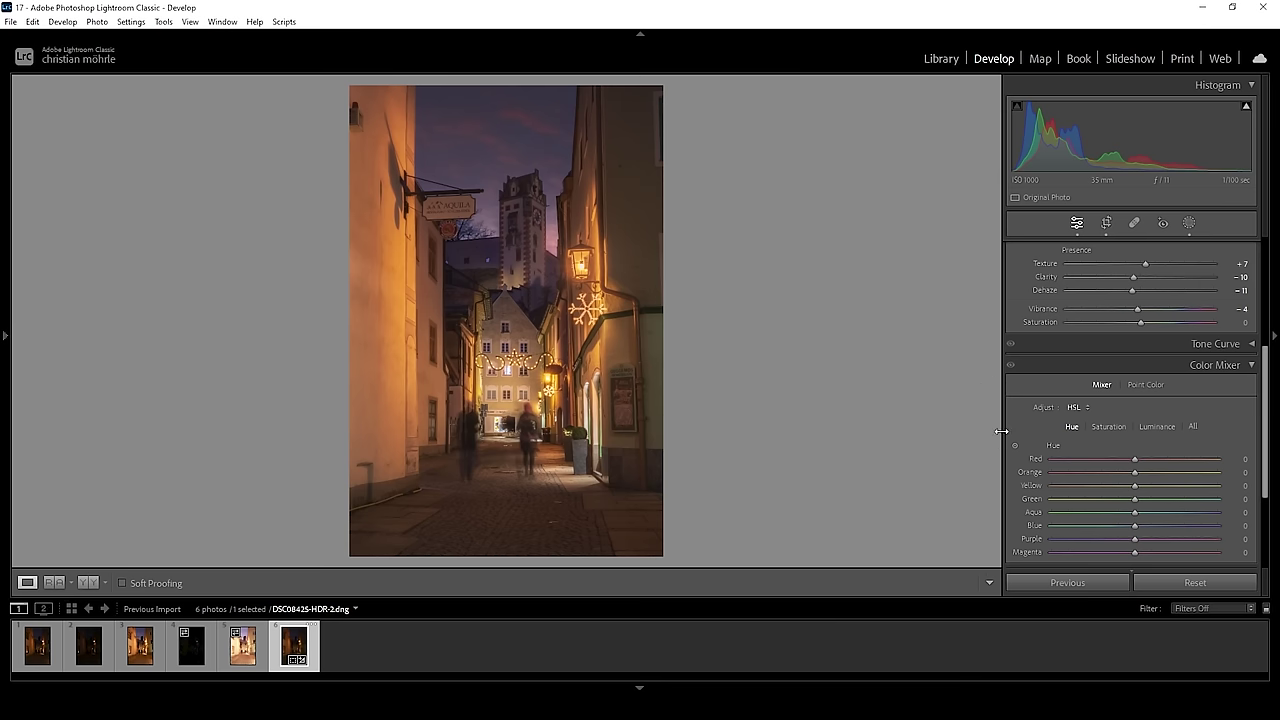
pyautogui.scroll(-1, 1024, 432)
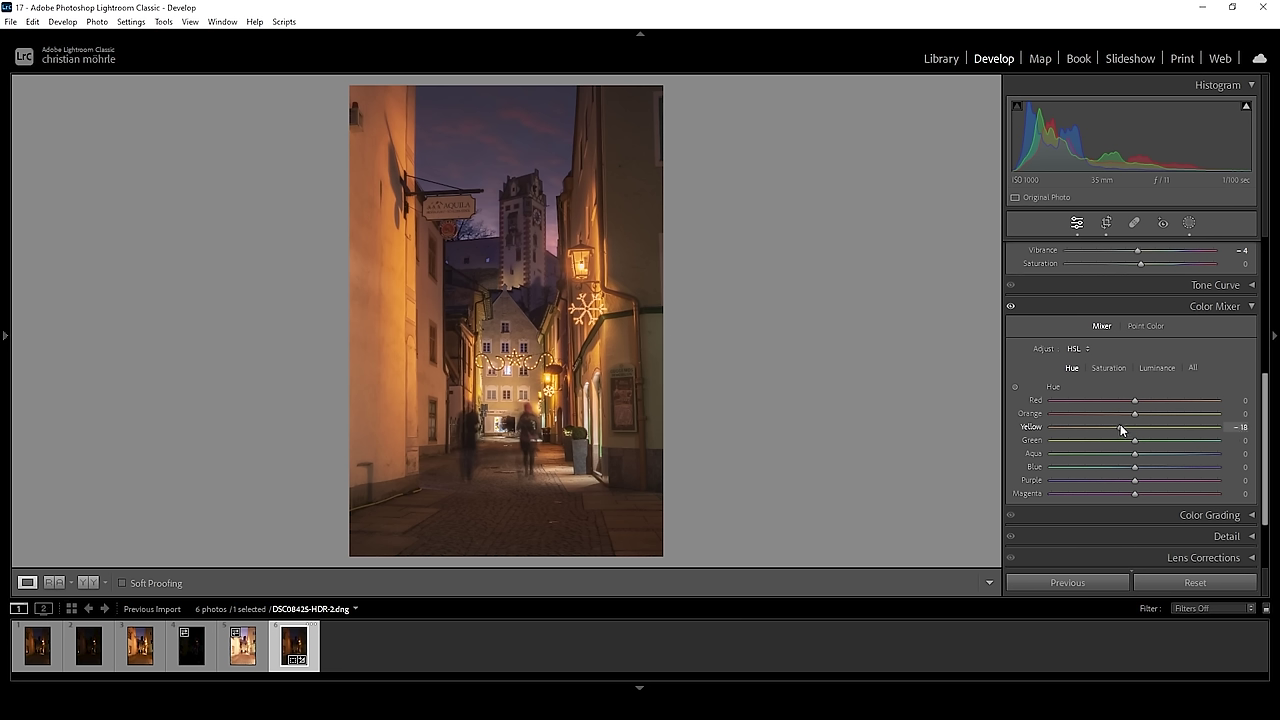
pyautogui.moveTo(1119, 429); pyautogui.dragTo(1093, 425)
pyautogui.click(1108, 368)
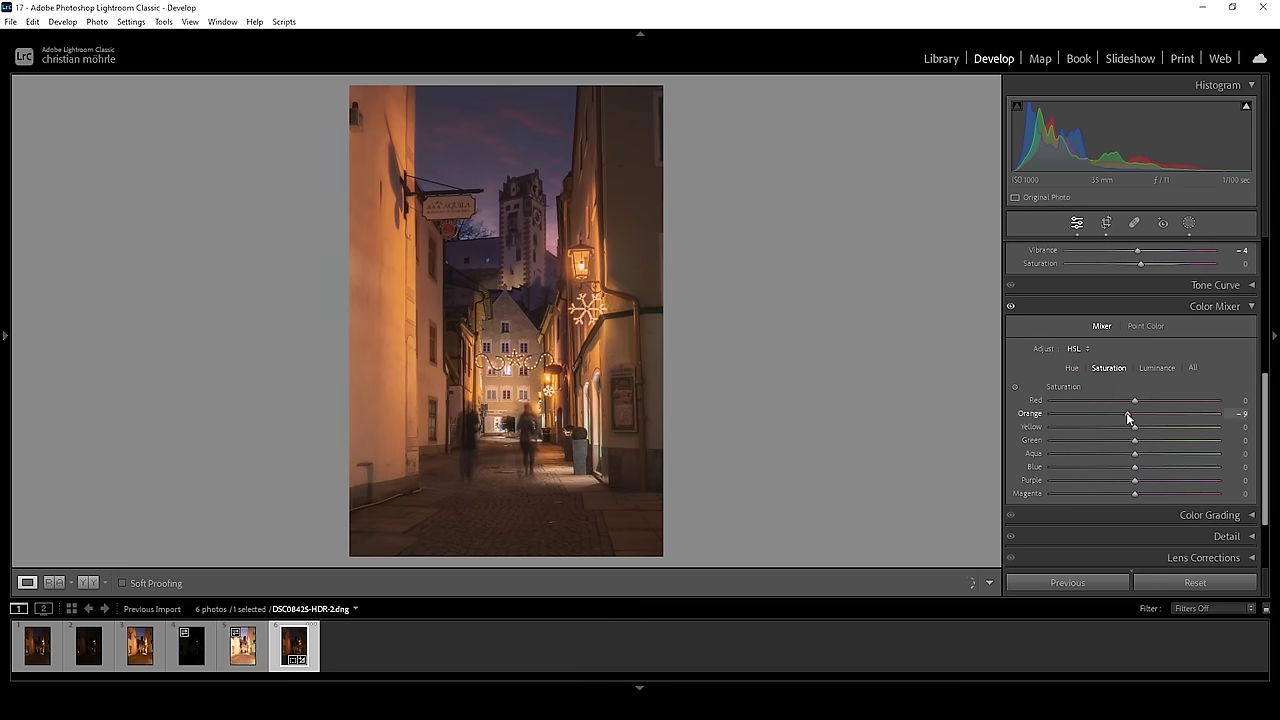
pyautogui.moveTo(1128, 418); pyautogui.dragTo(1112, 428)
pyautogui.click(1212, 306)
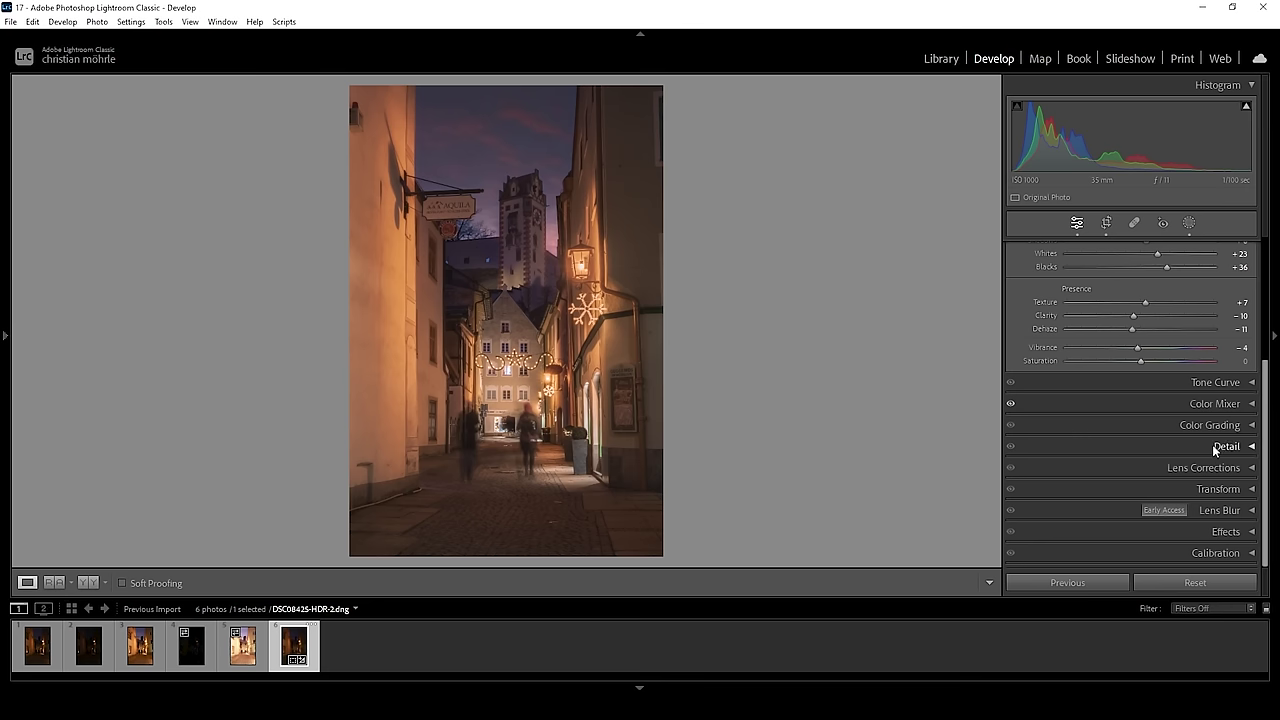
# Step: Tint the highlights toward orange with Highlights Hue 24 and Saturation 24
pyautogui.click(1237, 427)
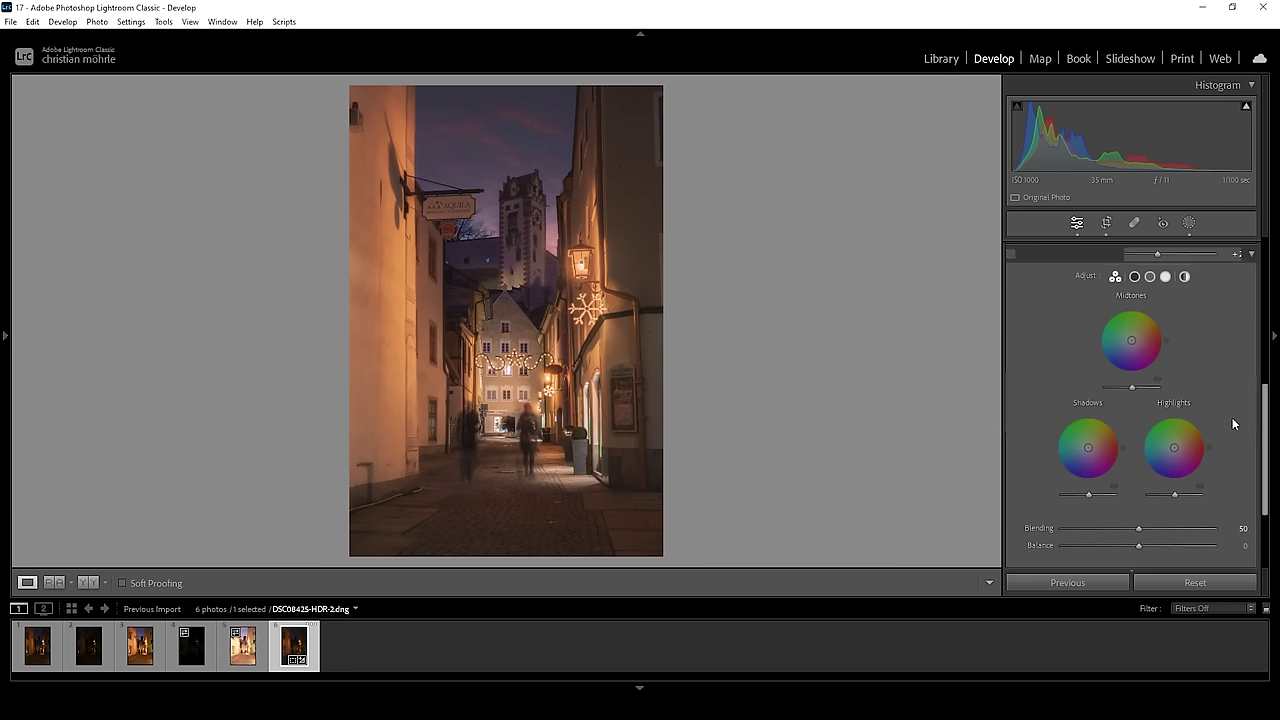
pyautogui.click(1165, 276)
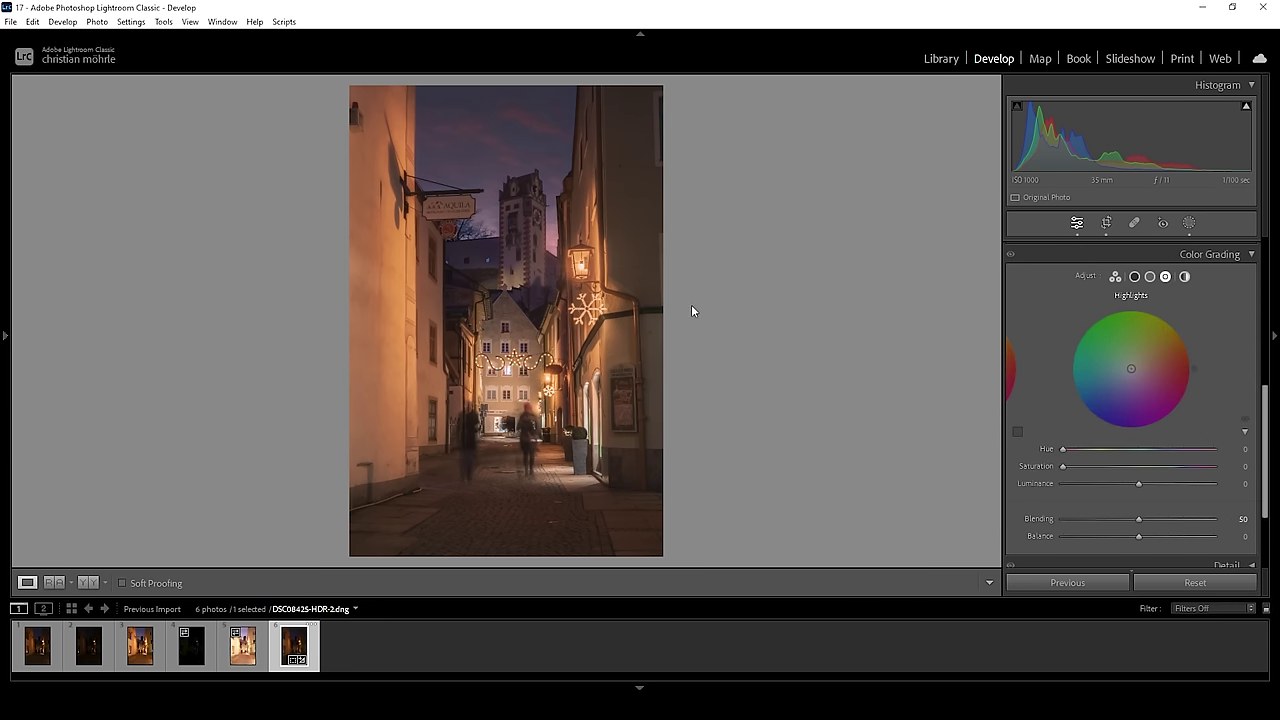
pyautogui.moveTo(1063, 449); pyautogui.dragTo(1076, 455)
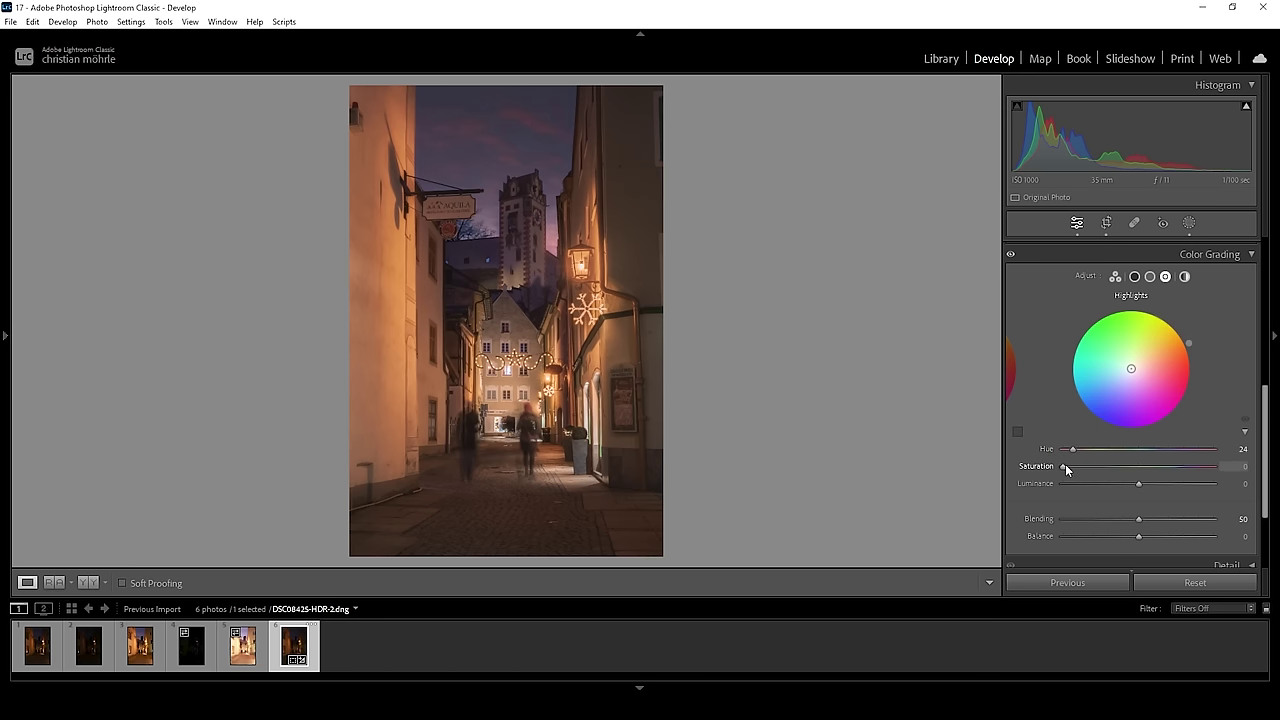
pyautogui.moveTo(1066, 469); pyautogui.dragTo(1101, 474)
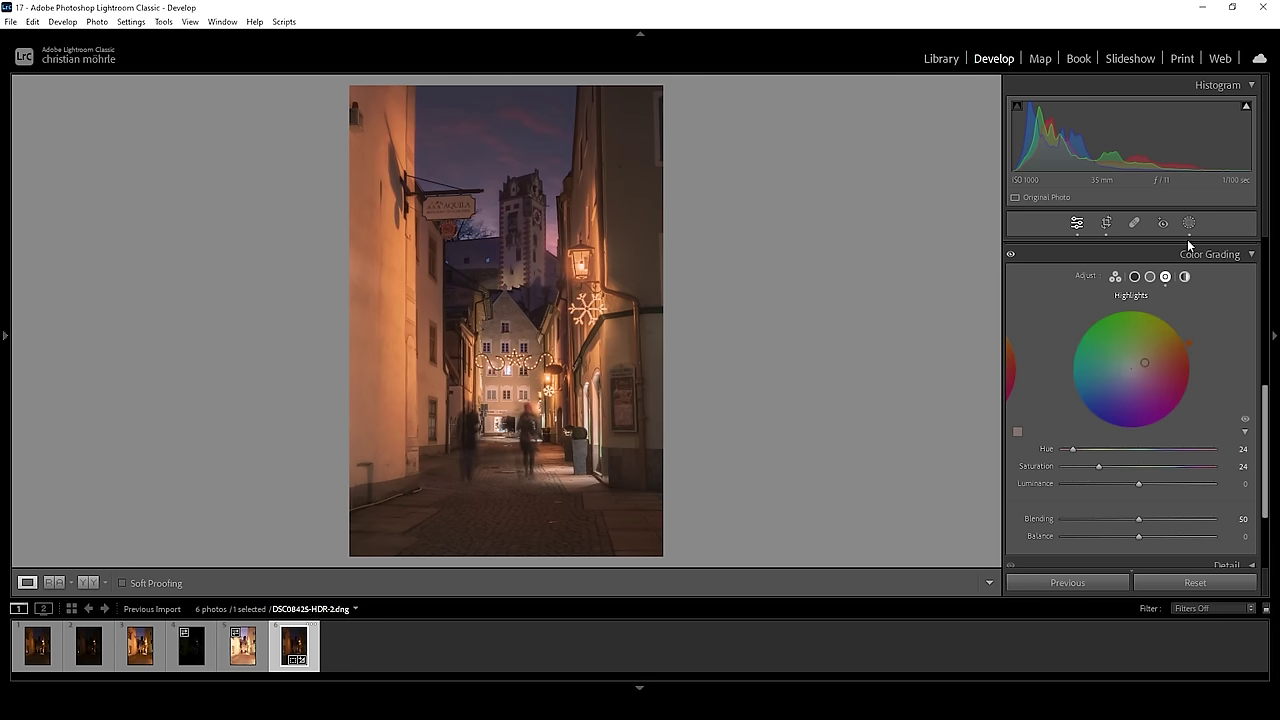
# Step: Give the midtones a slight blue tint: Hue 222, Saturation 12
pyautogui.click(1150, 277)
pyautogui.moveTo(1062, 449); pyautogui.dragTo(1109, 453)
pyautogui.click(1157, 449)
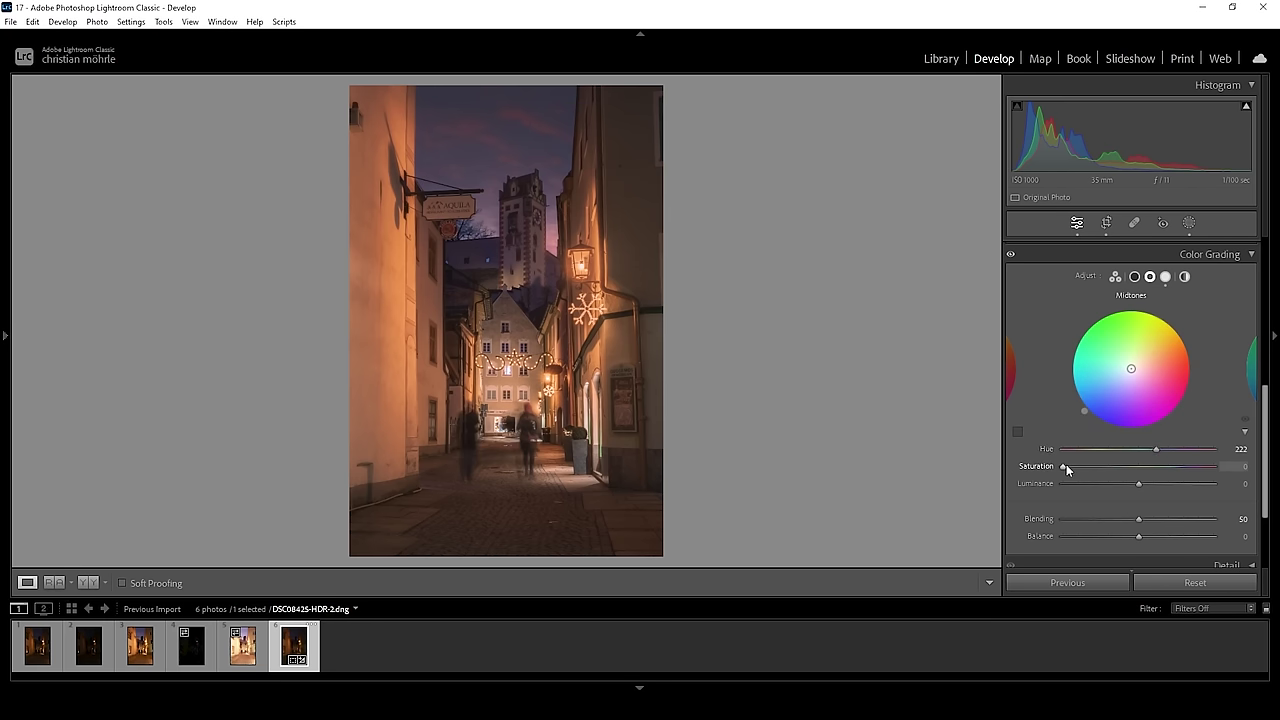
pyautogui.moveTo(1063, 469); pyautogui.dragTo(1084, 471)
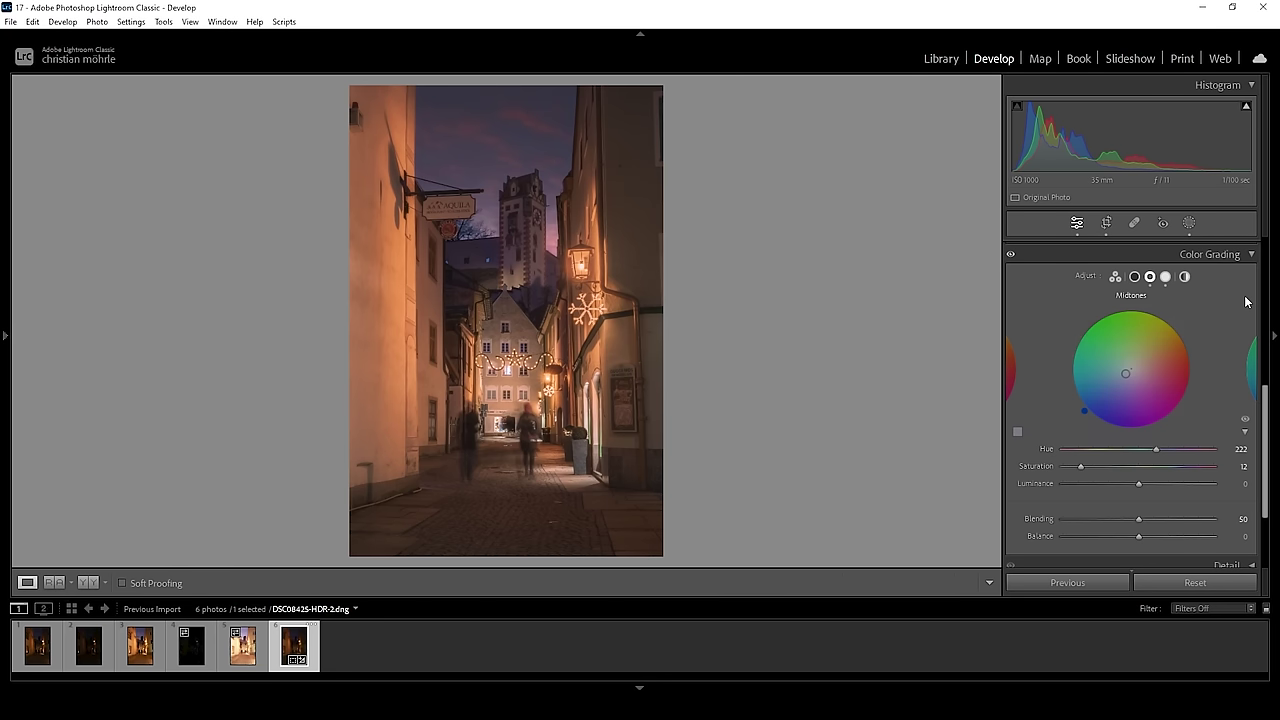
# Step: Give the shadows a faint blue tint: Hue 219, Saturation 4
pyautogui.click(1134, 276)
pyautogui.moveTo(1076, 456); pyautogui.dragTo(1154, 464)
pyautogui.moveTo(1063, 466); pyautogui.dragTo(1067, 470)
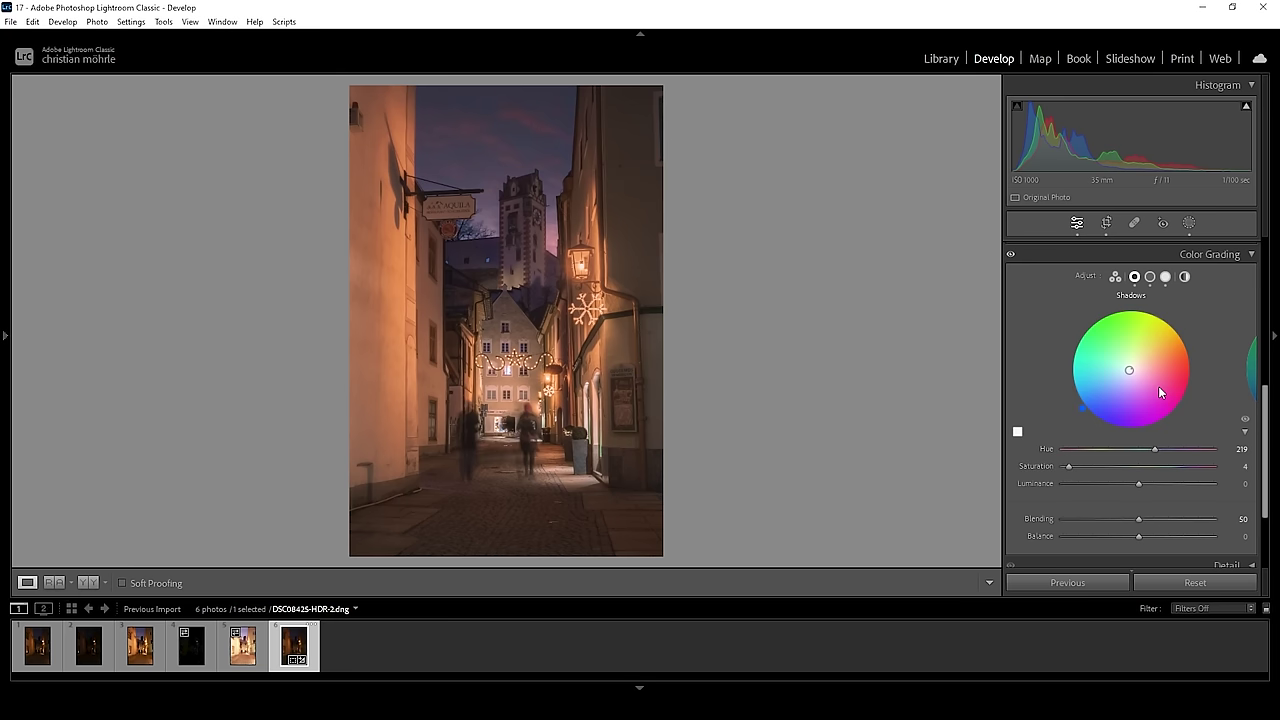
pyautogui.click(1250, 254)
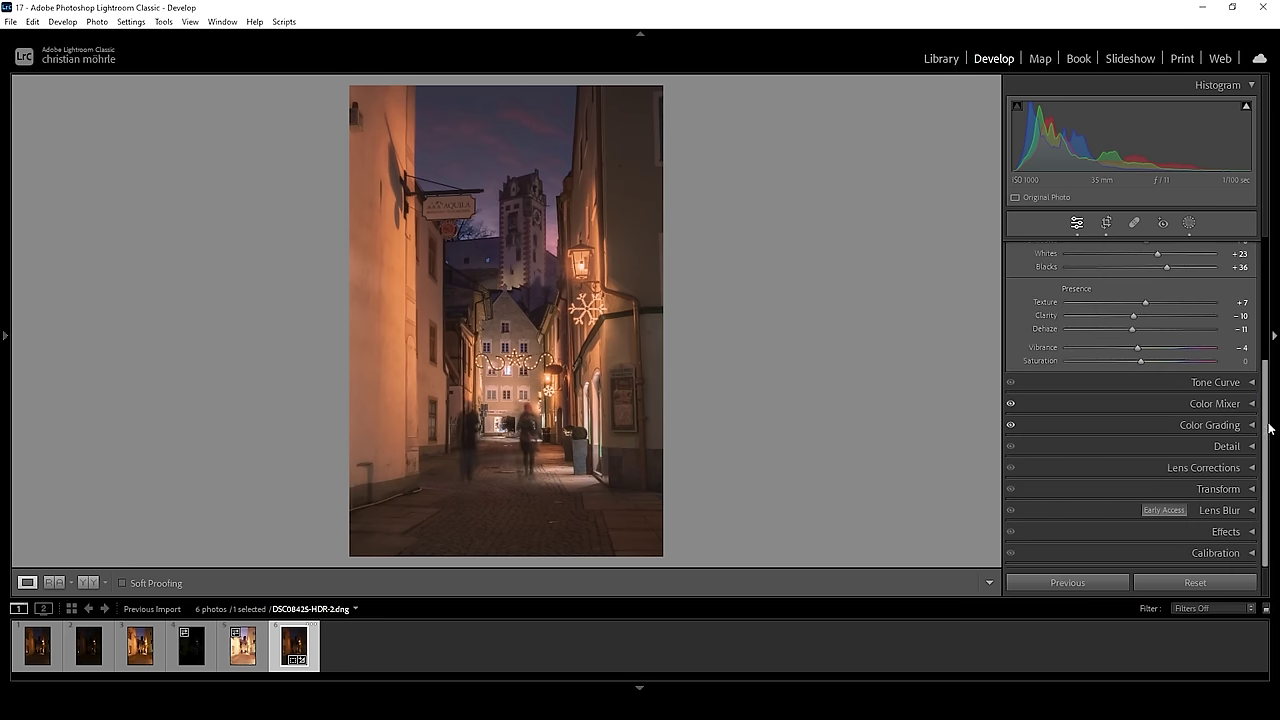
# Step: Shift the Calibration blue primary hue slightly to -4
pyautogui.click(1230, 553)
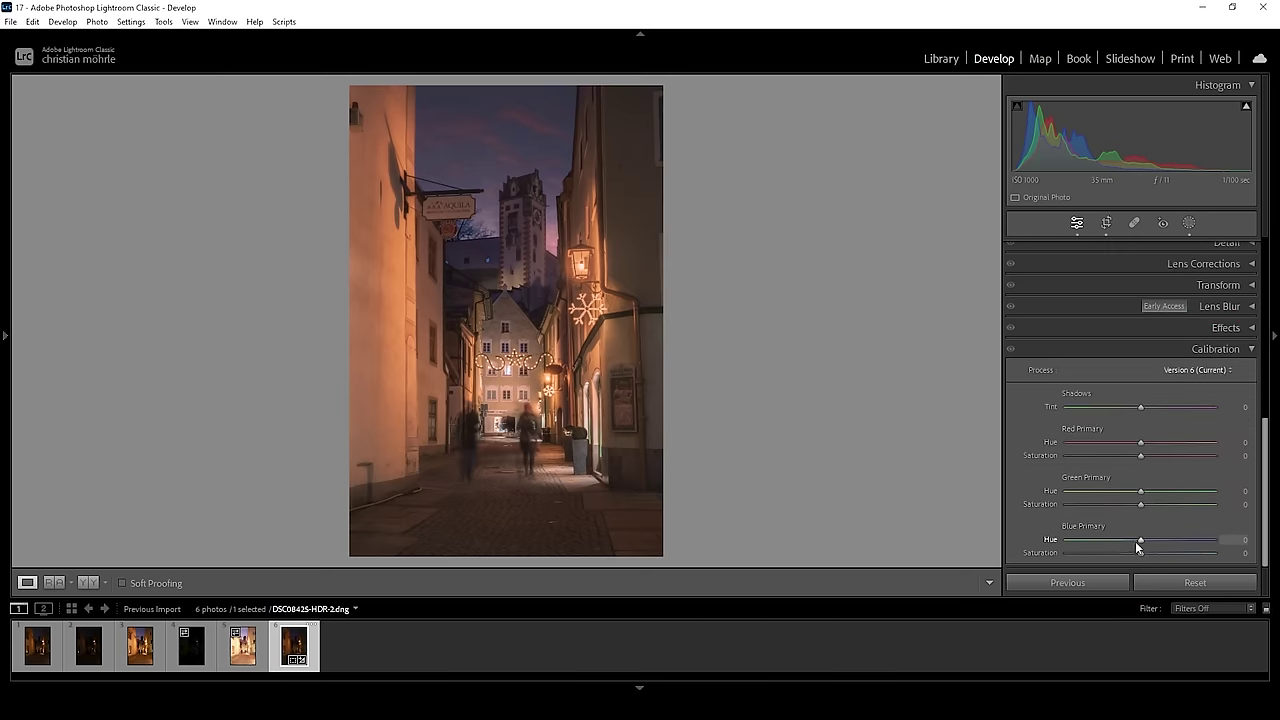
pyautogui.moveTo(1141, 543); pyautogui.dragTo(1137, 546)
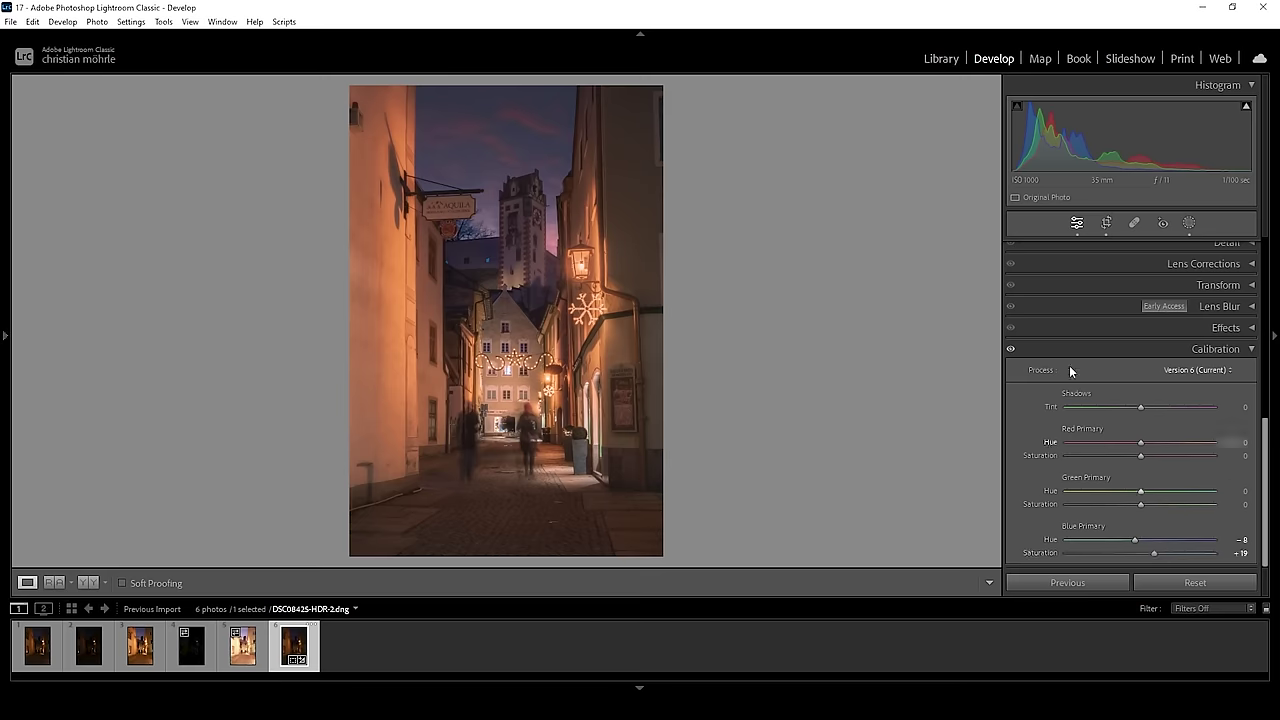
pyautogui.click(1253, 349)
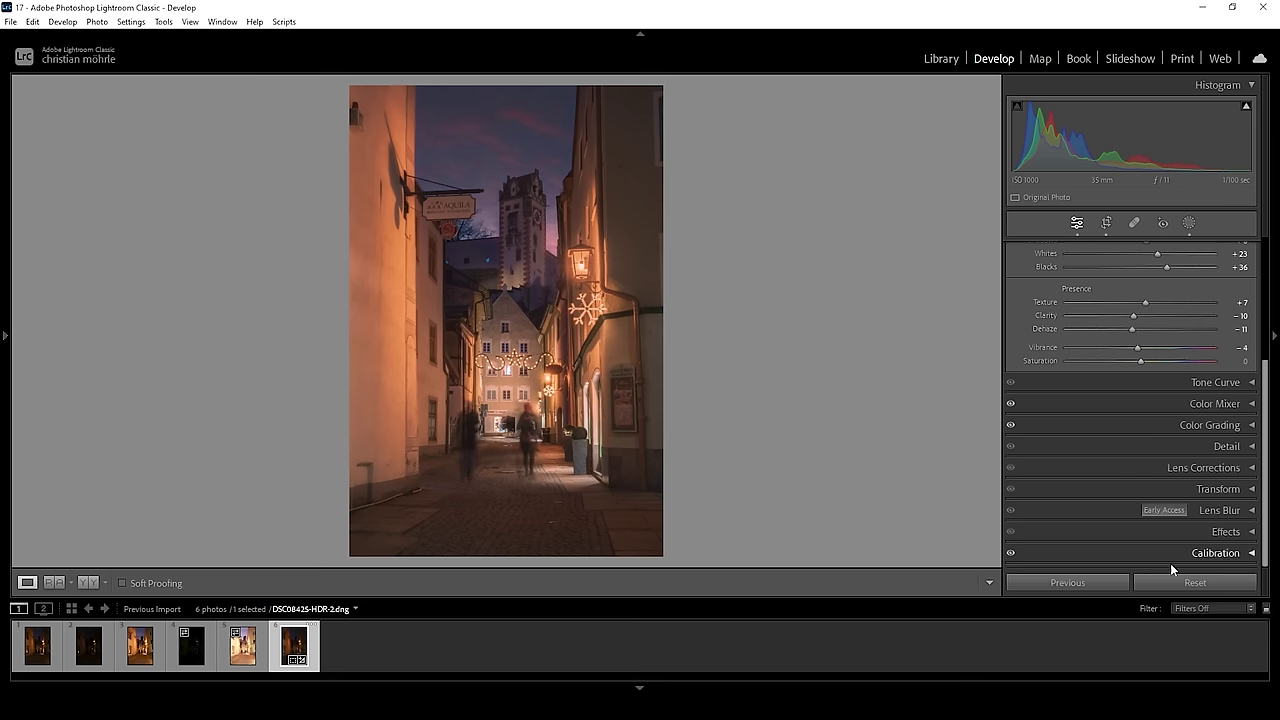
# Step: Set the Post-Crop Vignetting Amount to -10 in Effects
pyautogui.click(1238, 532)
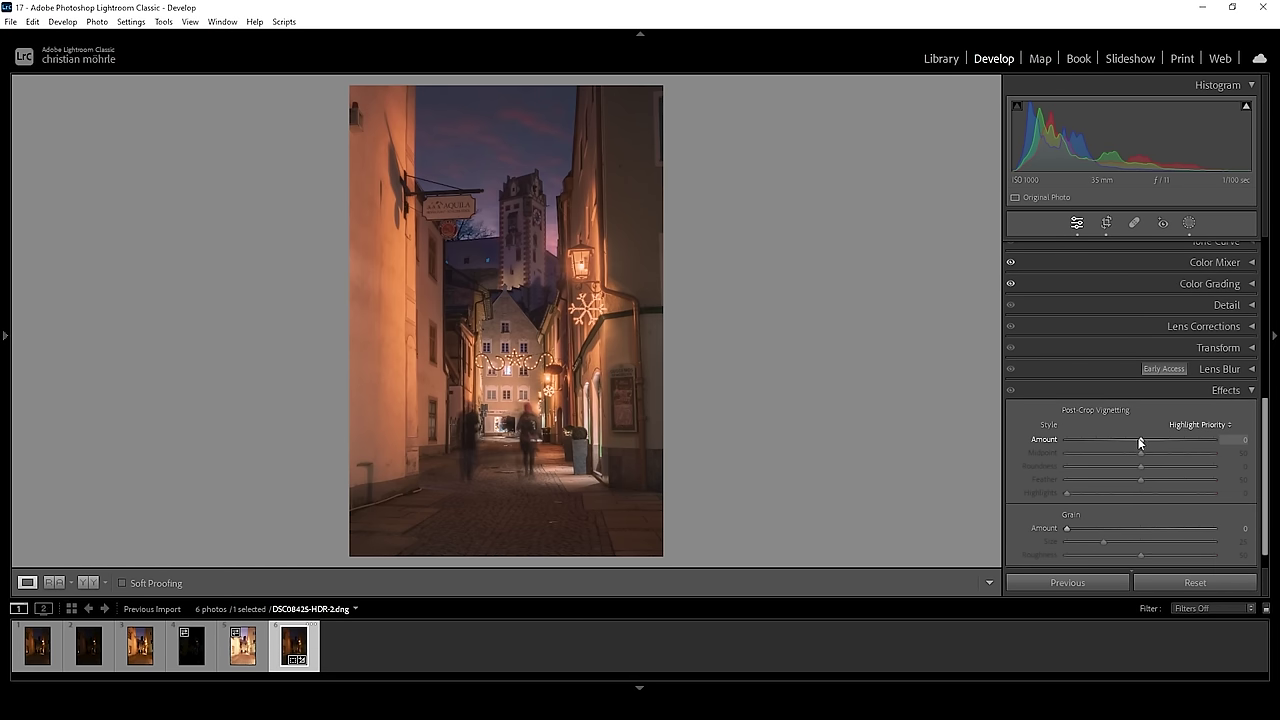
pyautogui.moveTo(1139, 441); pyautogui.dragTo(1133, 443)
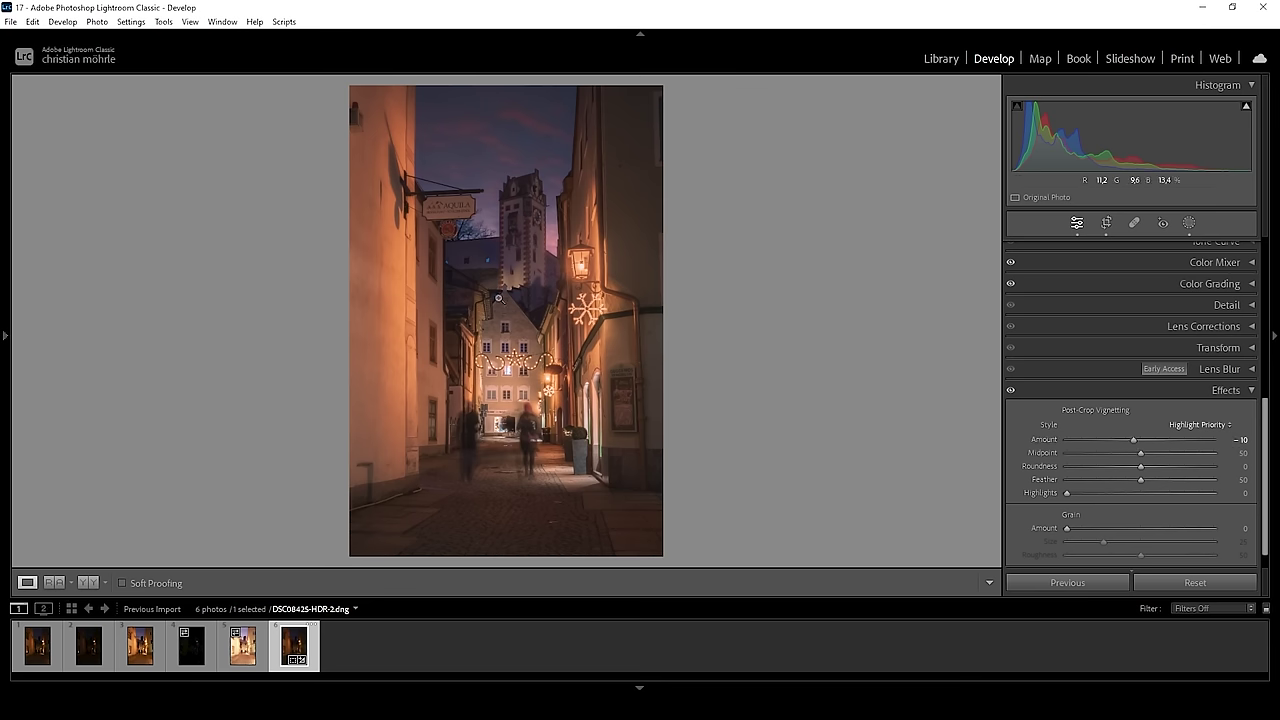
pyautogui.click(1215, 390)
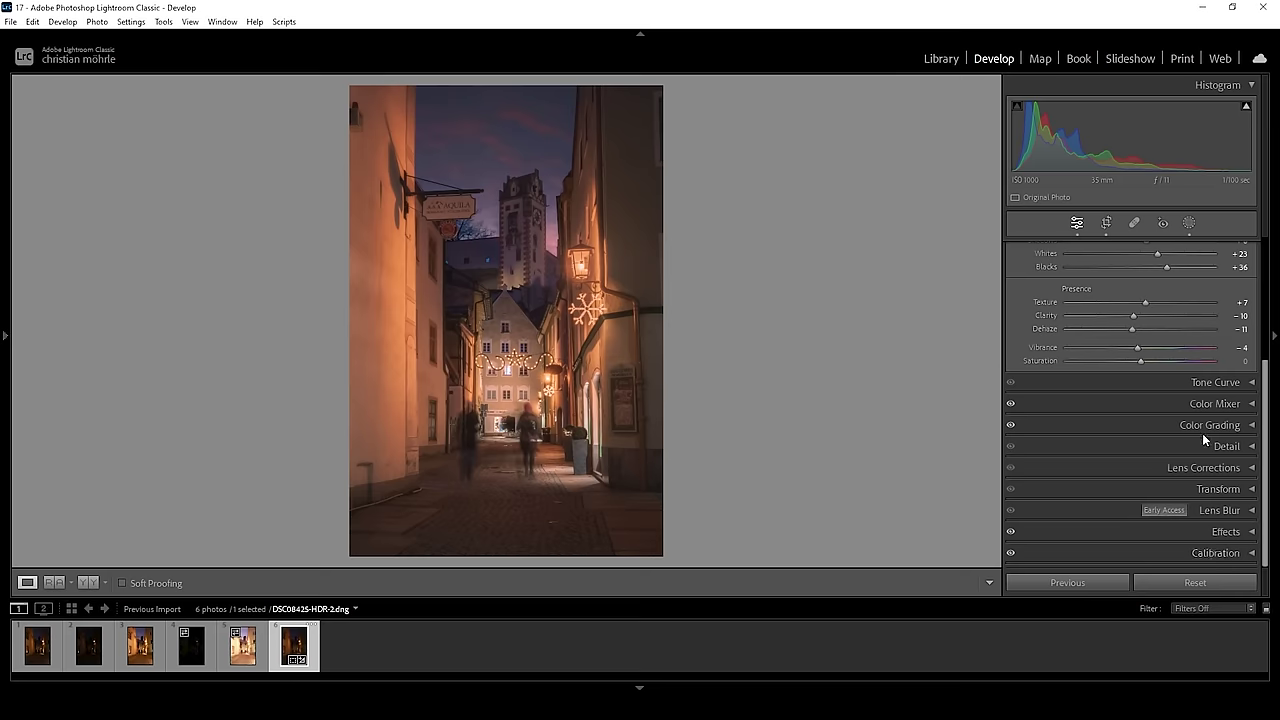
# Step: Set sharpening Radius to 0.5, Masking to 73 and Amount to 112
pyautogui.click(1226, 446)
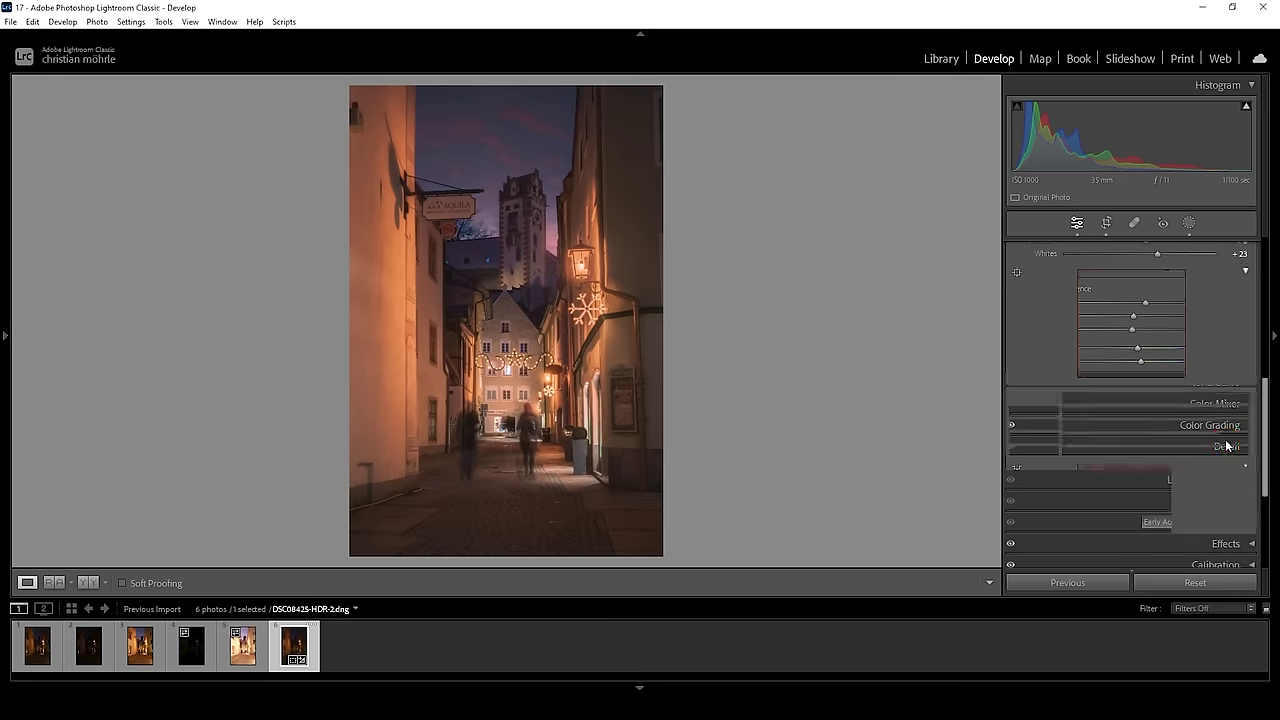
pyautogui.moveTo(1096, 424); pyautogui.dragTo(1025, 424)
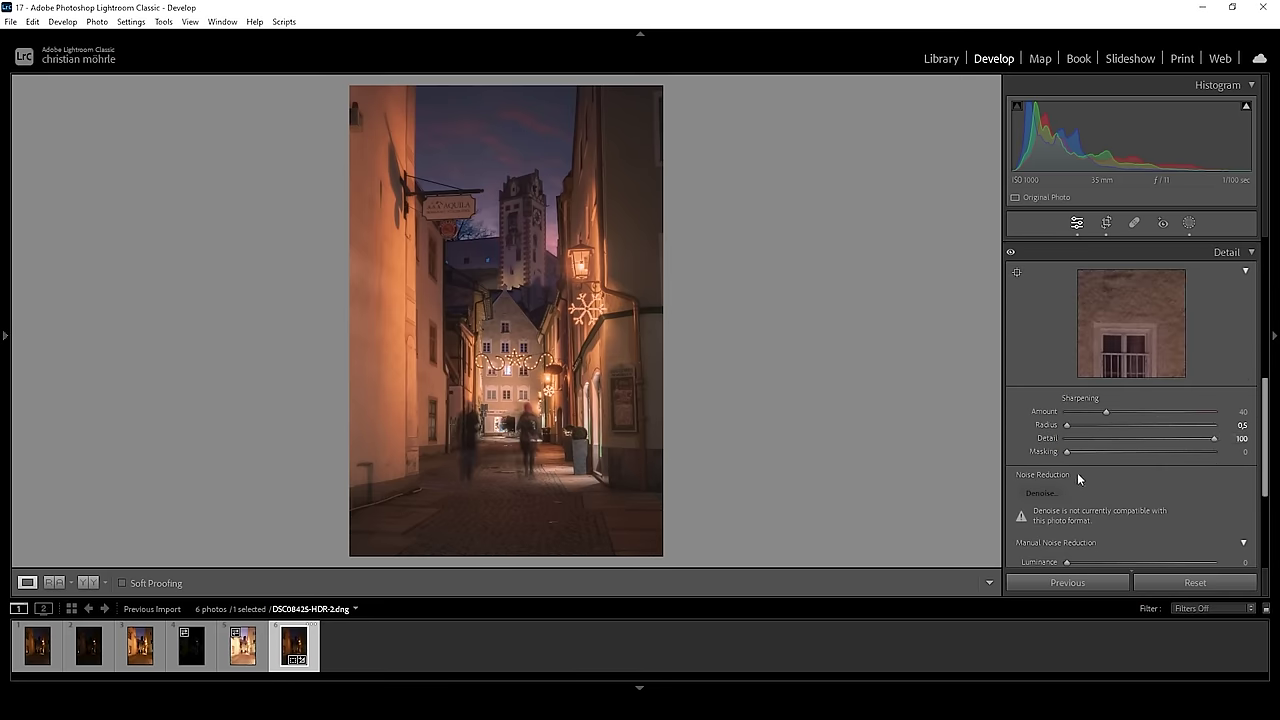
pyautogui.moveTo(1068, 451); pyautogui.dragTo(1177, 458)
pyautogui.moveTo(1113, 414); pyautogui.dragTo(1176, 418)
pyautogui.click(88, 582)
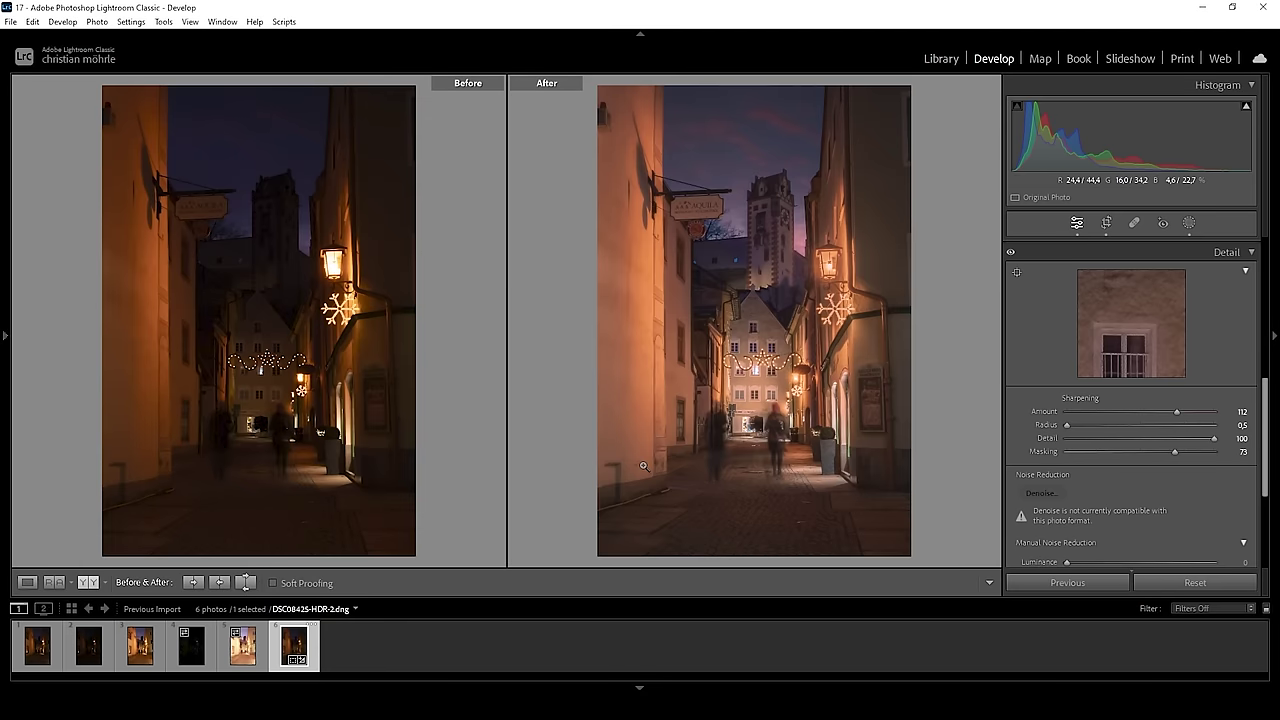
# Step: Exit the Before/After view and send the photo to Photoshop 2024 via Edit In
pyautogui.press('y')
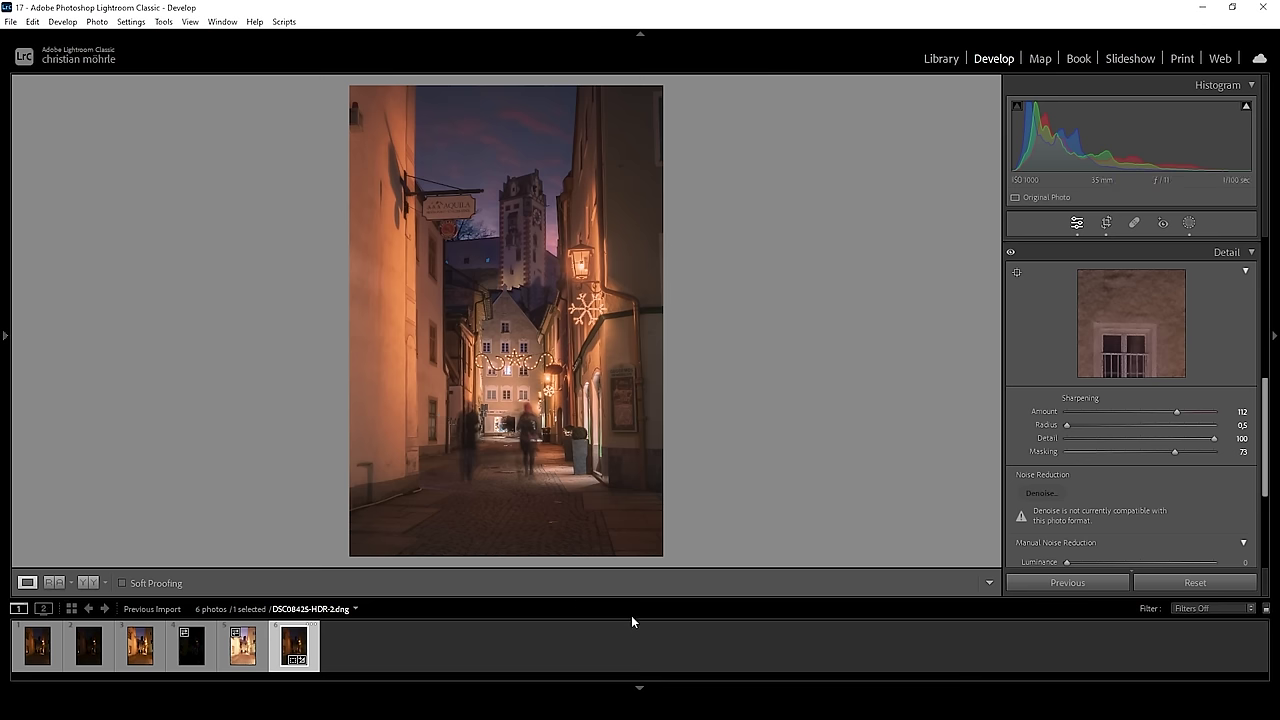
pyautogui.rightClick(280, 656)
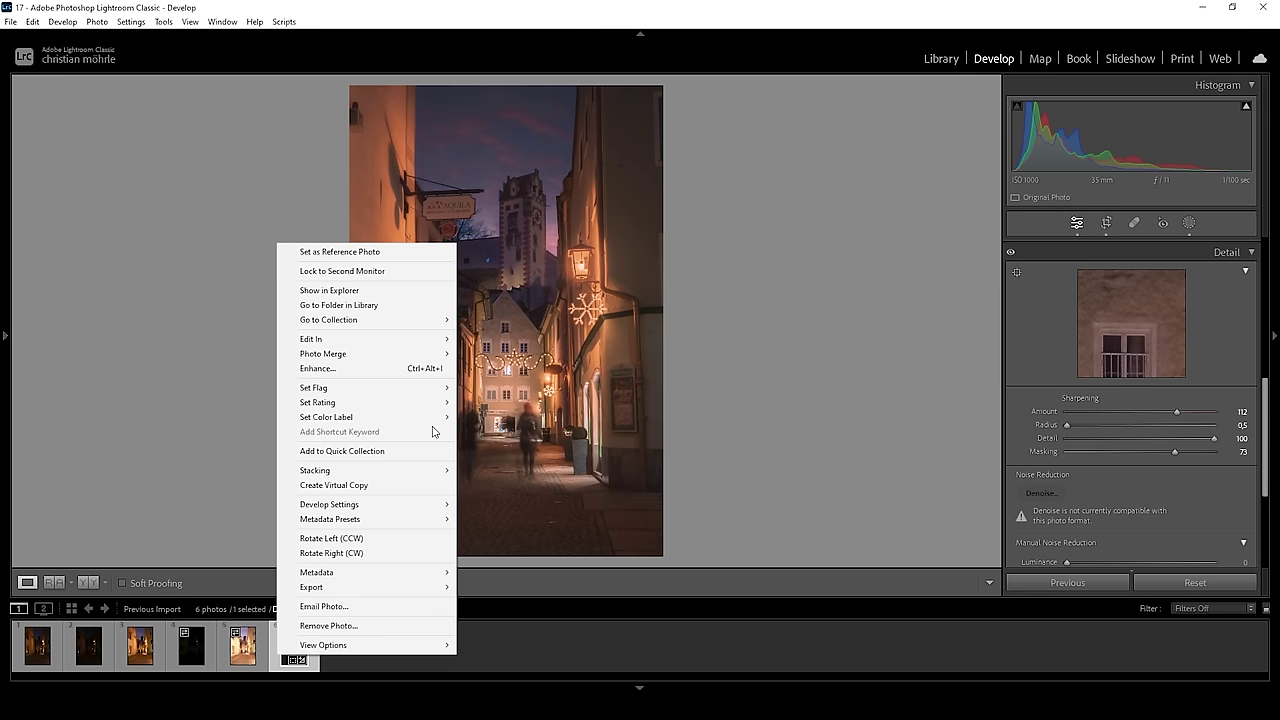
pyautogui.moveTo(414, 345)
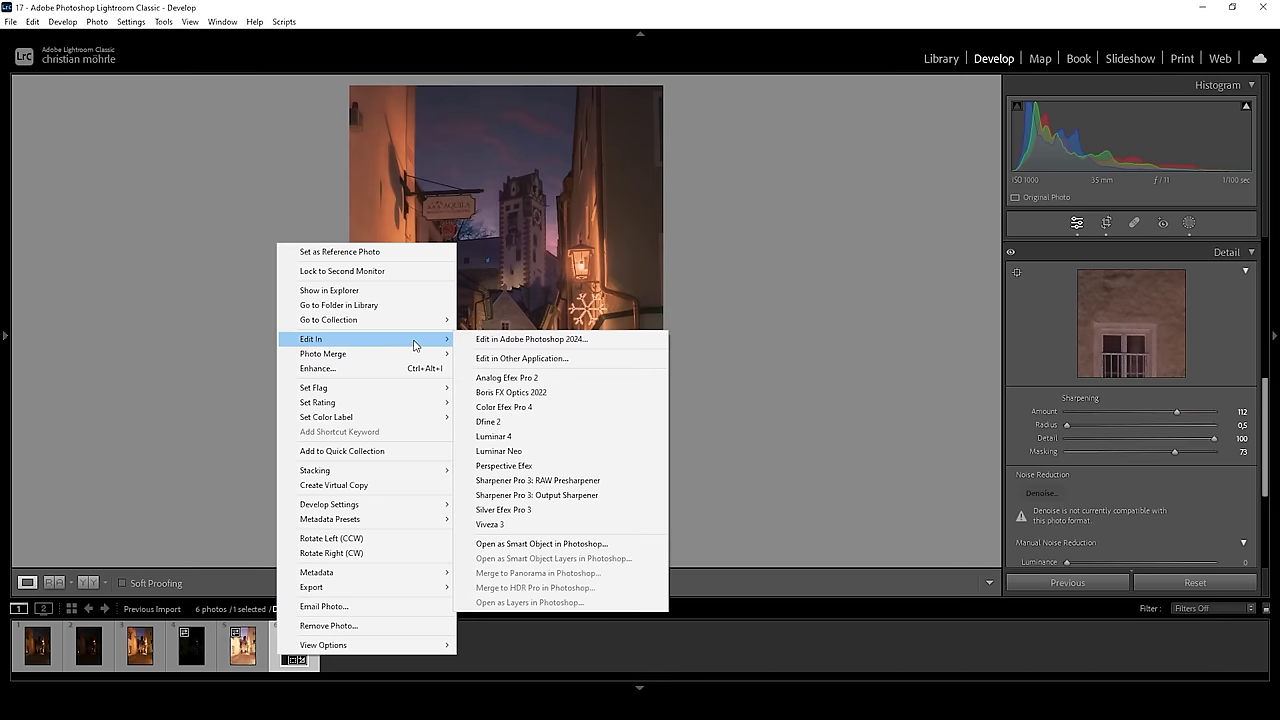
pyautogui.click(518, 341)
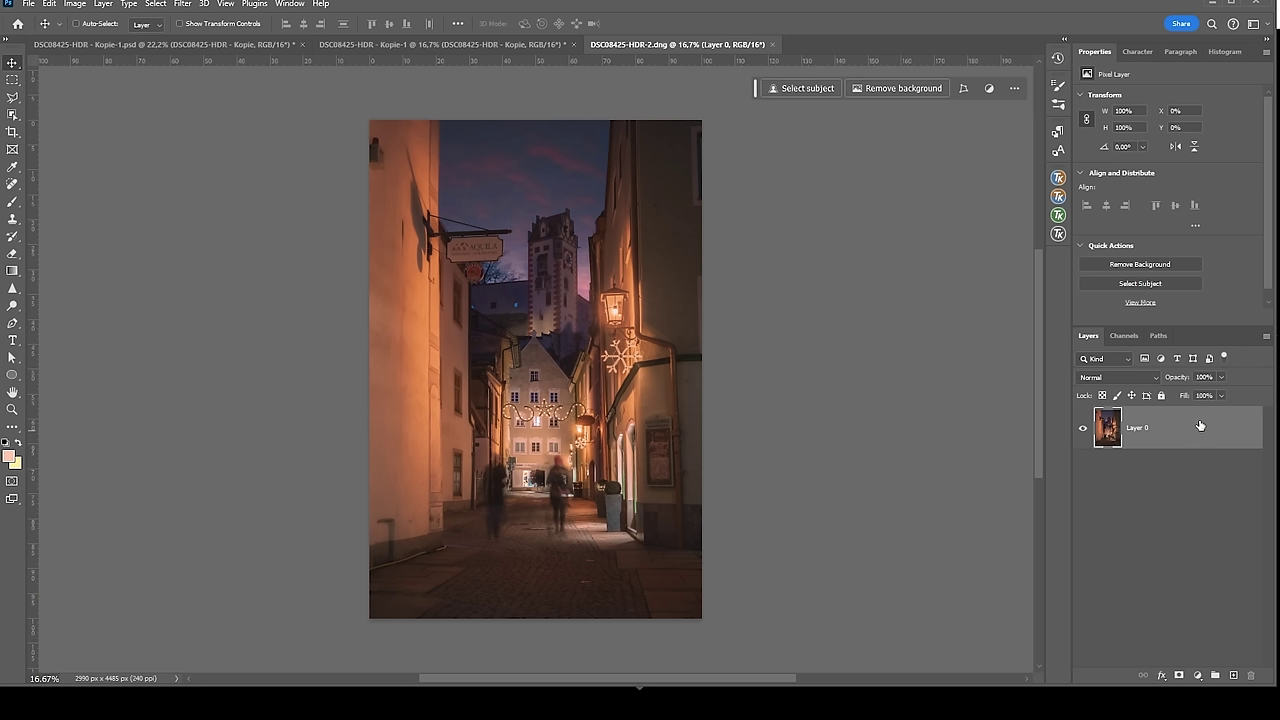
# Step: Duplicate the photo layer and paint out the wall vent with the Remove Tool
pyautogui.hotkey('ctrl', 'j')
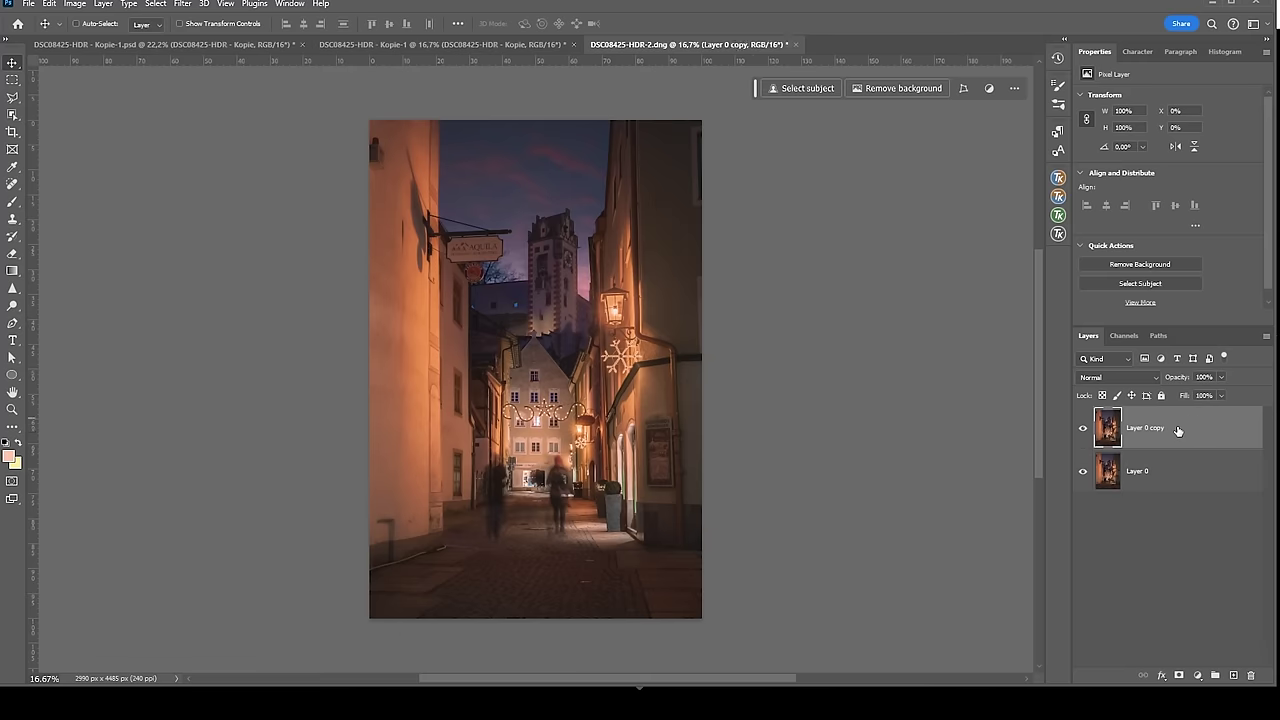
pyautogui.click(14, 185)
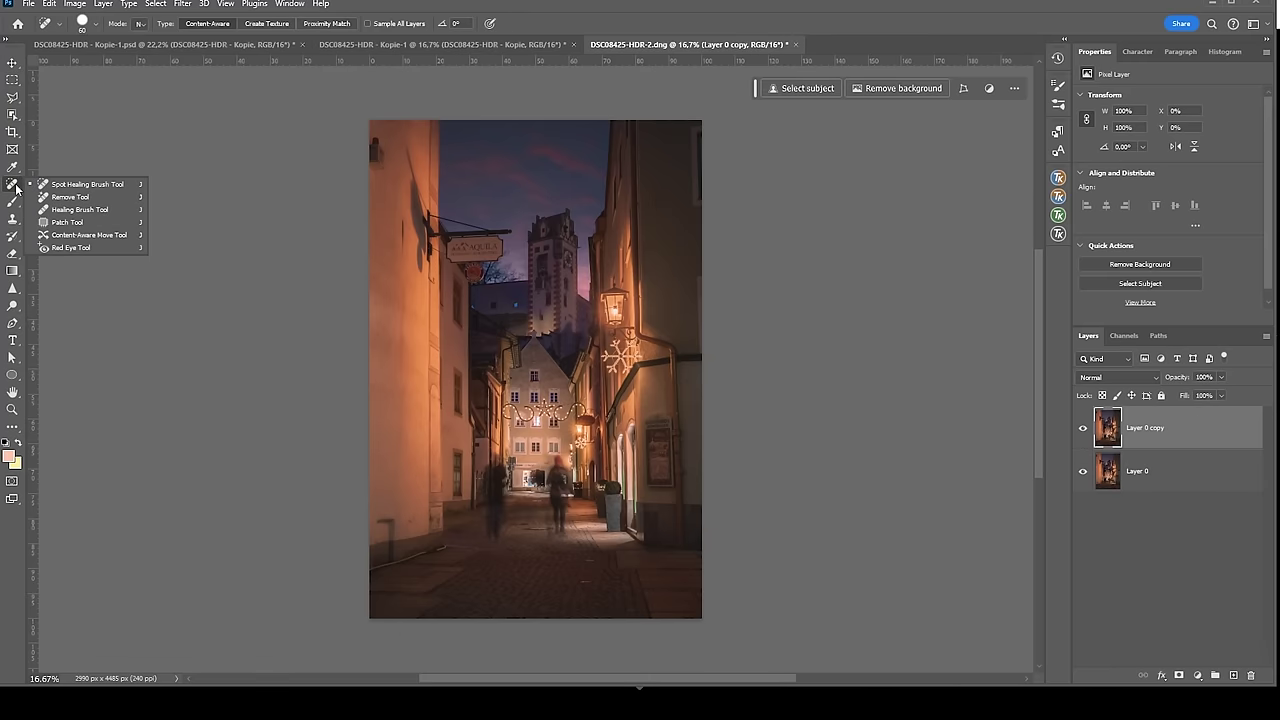
pyautogui.click(62, 197)
pyautogui.scroll(4, 355, 136)
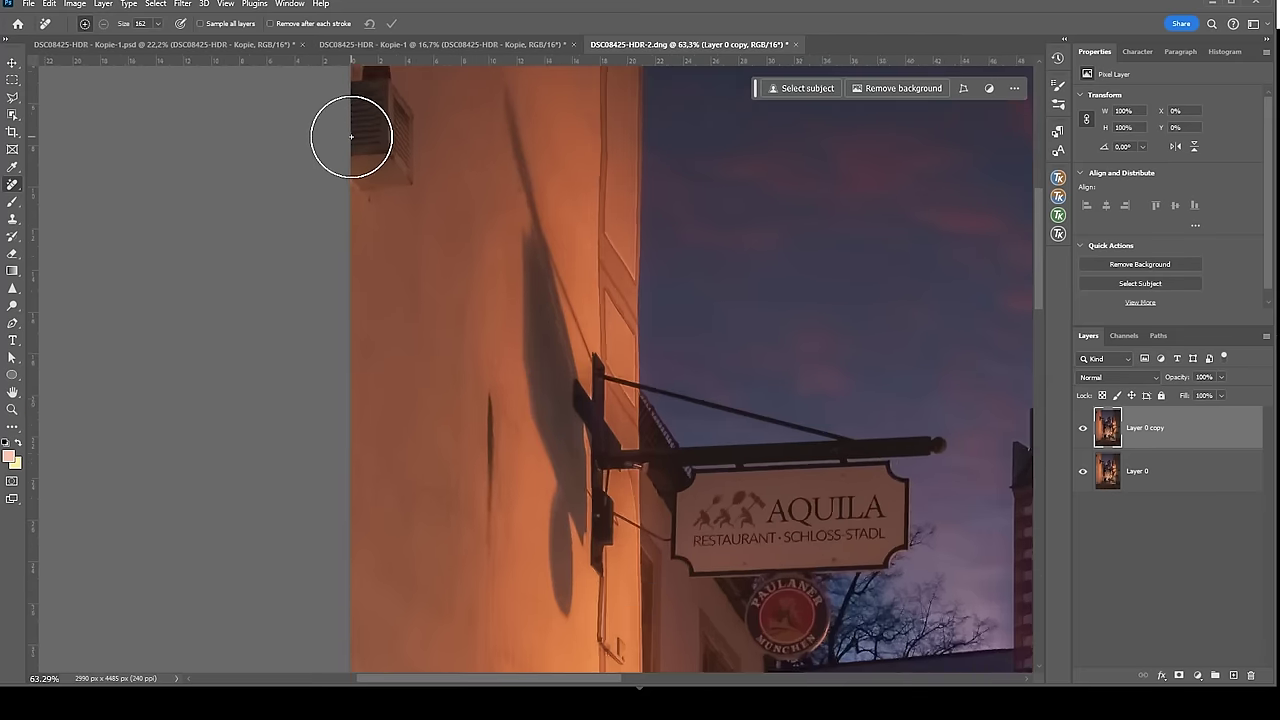
pyautogui.scroll(2, 351, 136)
pyautogui.moveTo(480, 223); pyautogui.dragTo(443, 223)
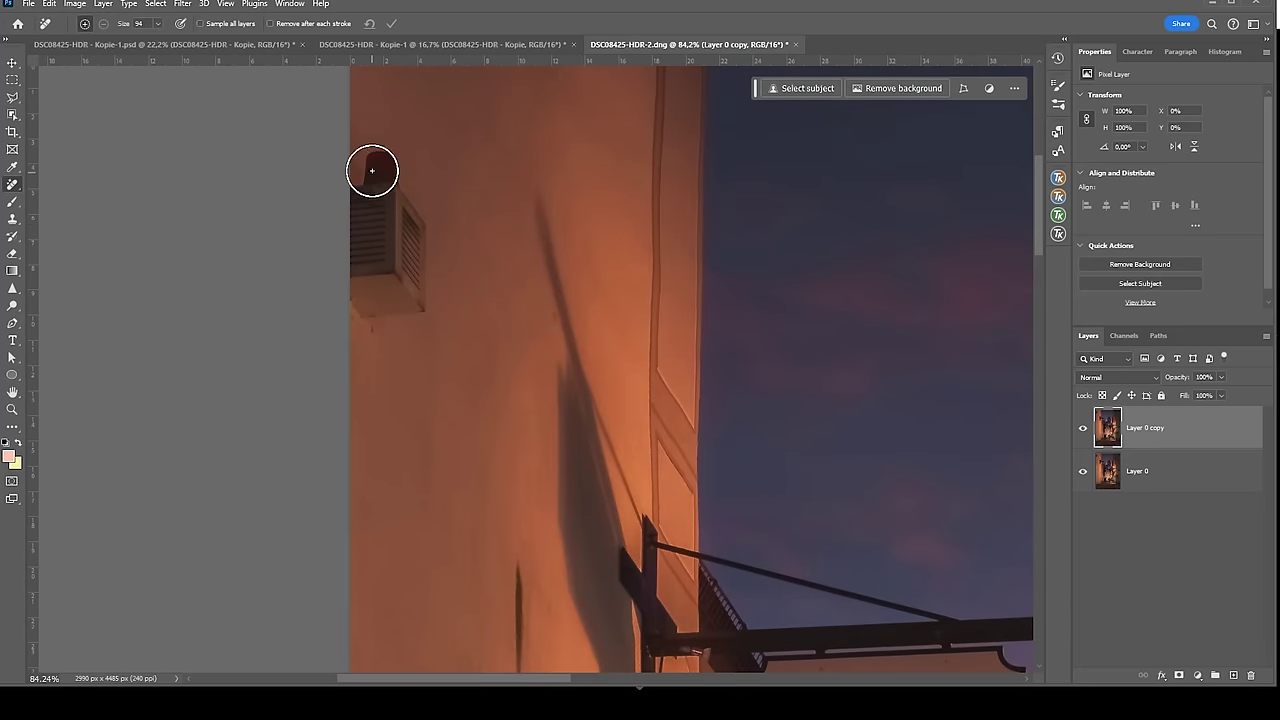
pyautogui.moveTo(372, 171)
pyautogui.mouseDown()
pyautogui.moveTo(377, 186)
pyautogui.moveTo(186, 243)
pyautogui.mouseUp()
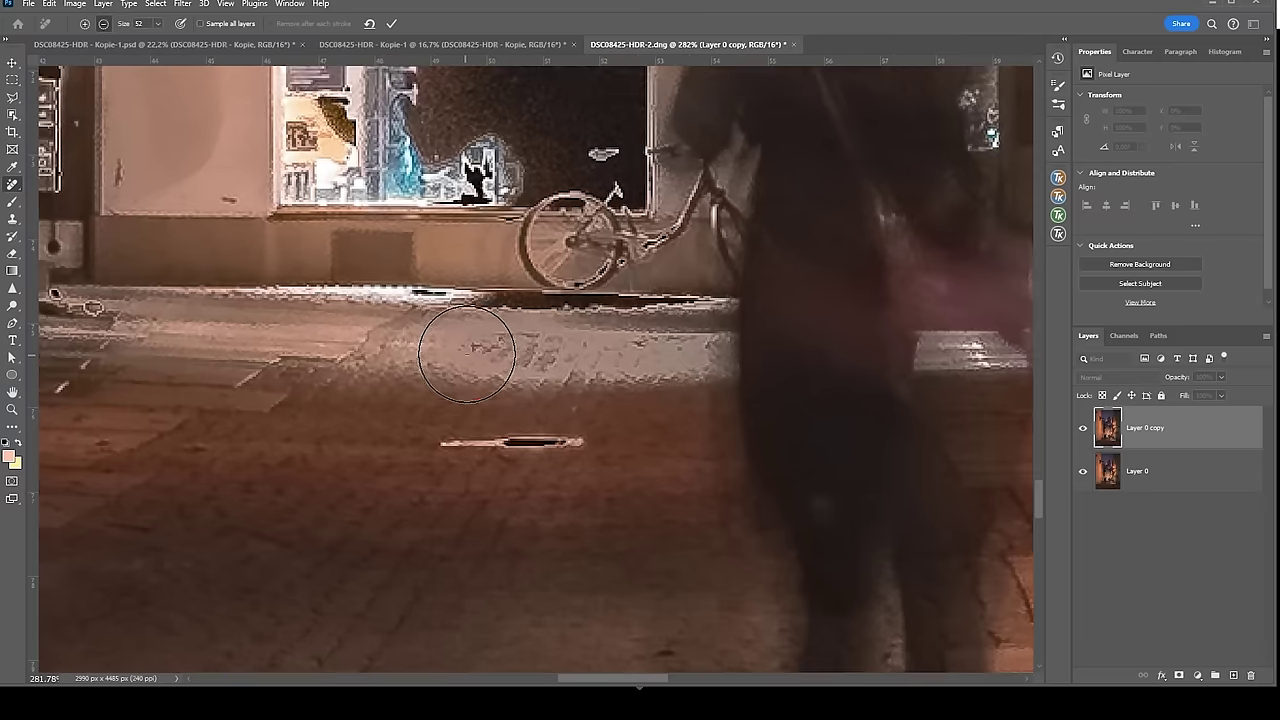
# Step: With a smaller brush, mark two pavement blemishes for removal
pyautogui.moveTo(480, 443)
pyautogui.mouseDown()
pyautogui.moveTo(451, 451)
pyautogui.moveTo(582, 441)
pyautogui.mouseUp()
pyautogui.scroll(2, 543, 528)
pyautogui.hscroll(-3, 543, 528)
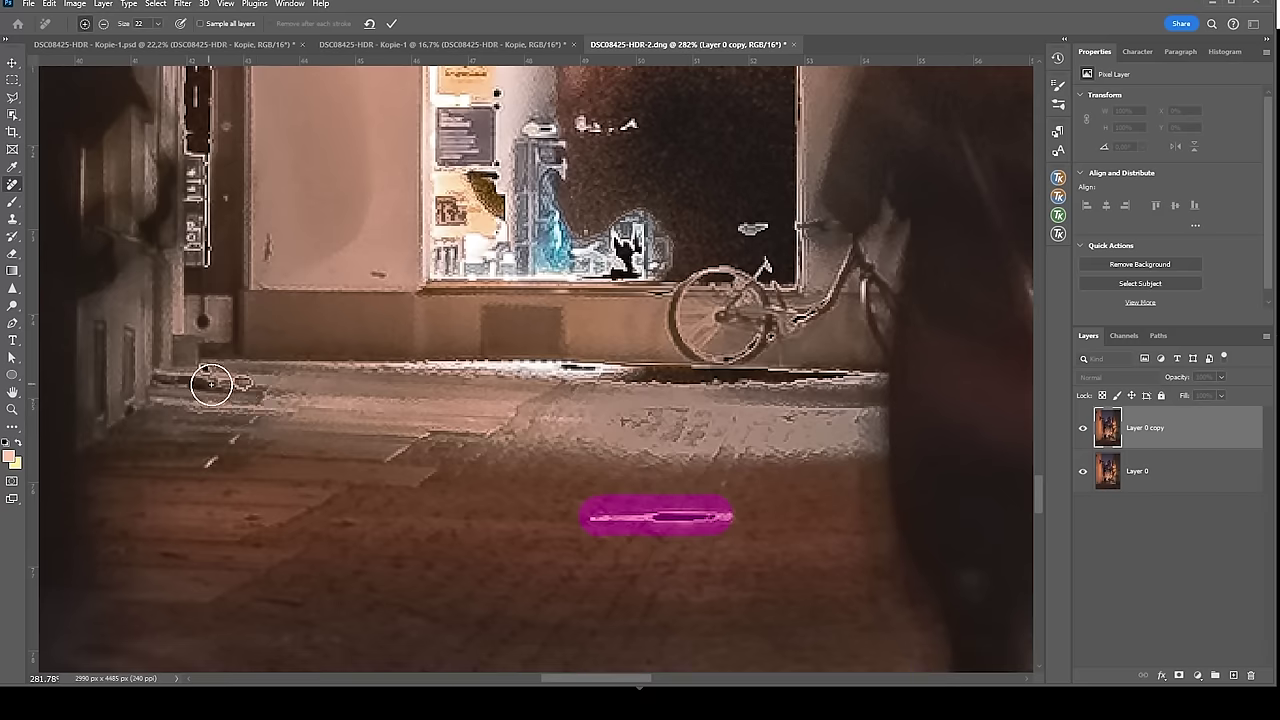
pyautogui.moveTo(211, 383); pyautogui.dragTo(205, 383)
pyautogui.click(206, 372)
pyautogui.click(243, 384)
# Step: Mark three specks on the sign post for removal
pyautogui.scroll(2, 365, 362)
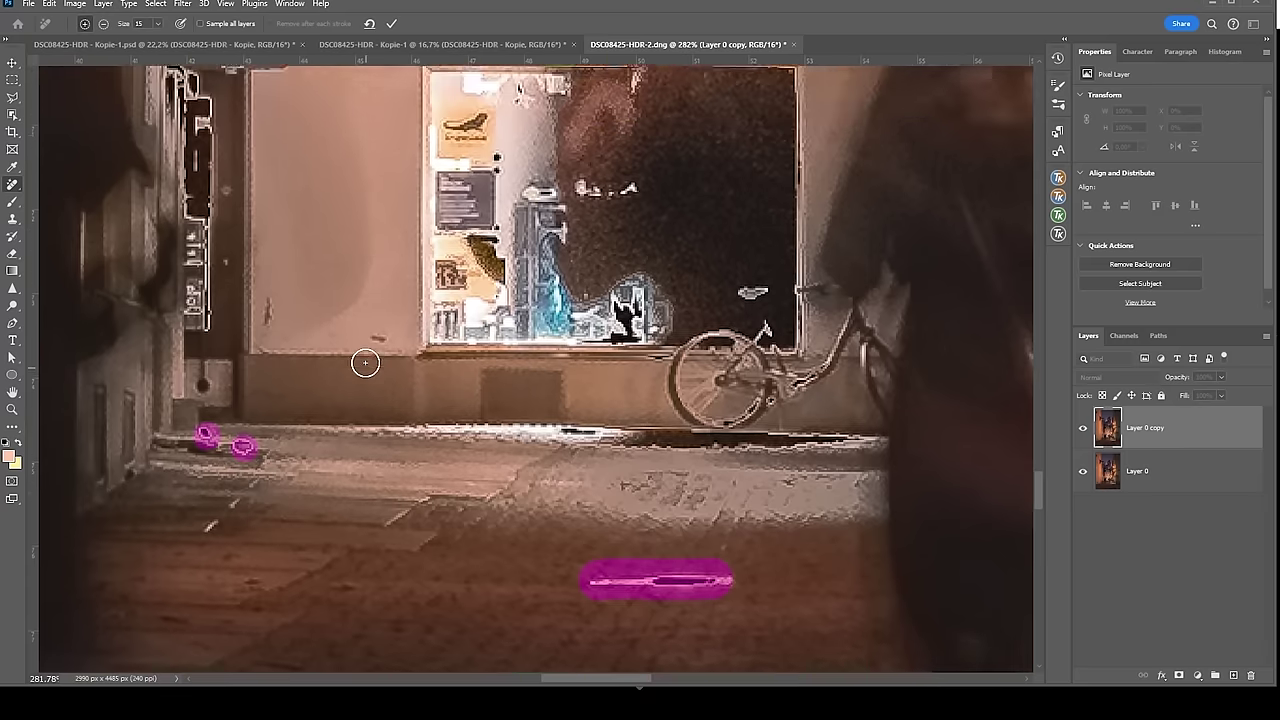
pyautogui.scroll(4, 365, 362)
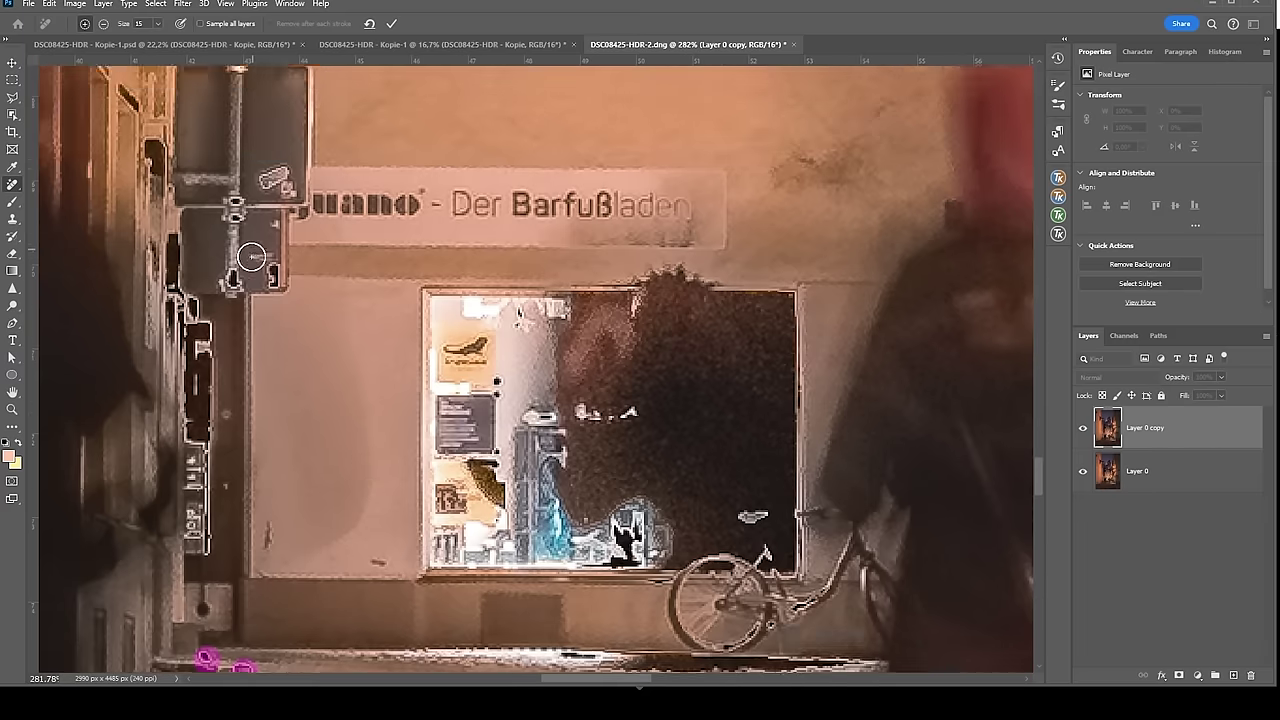
pyautogui.scroll(1, 251, 257)
pyautogui.press('[')
pyautogui.press('[')
pyautogui.press('[')
pyautogui.press('[')
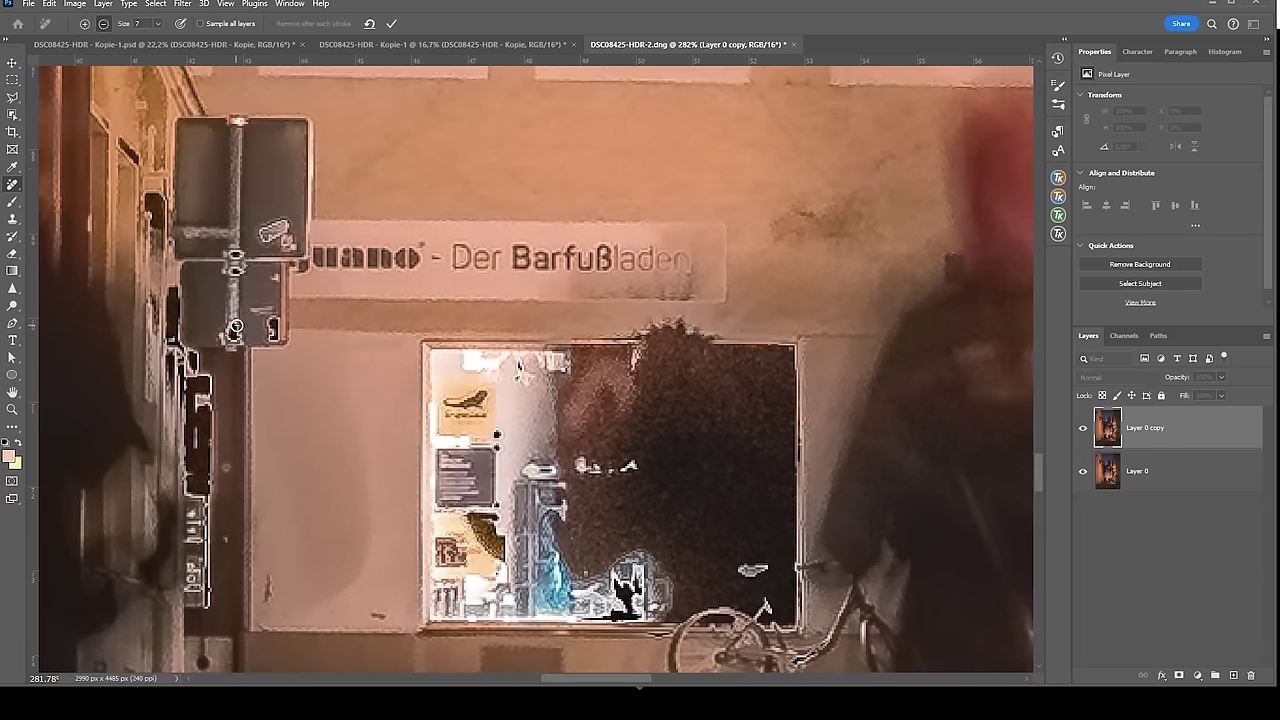
pyautogui.press(']')
pyautogui.press(']')
pyautogui.click(235, 332)
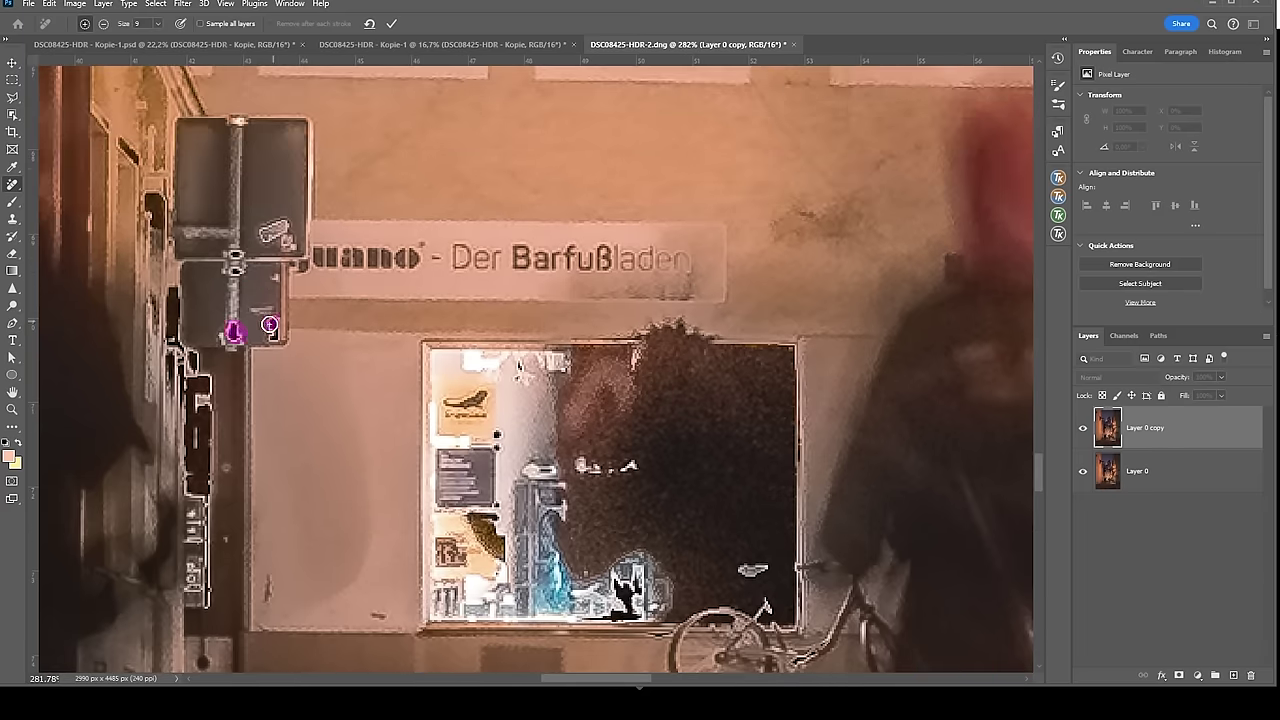
pyautogui.click(268, 328)
pyautogui.click(234, 268)
# Step: Fit the photo in view and apply the removal to all marked areas
pyautogui.hotkey('ctrl', '0')
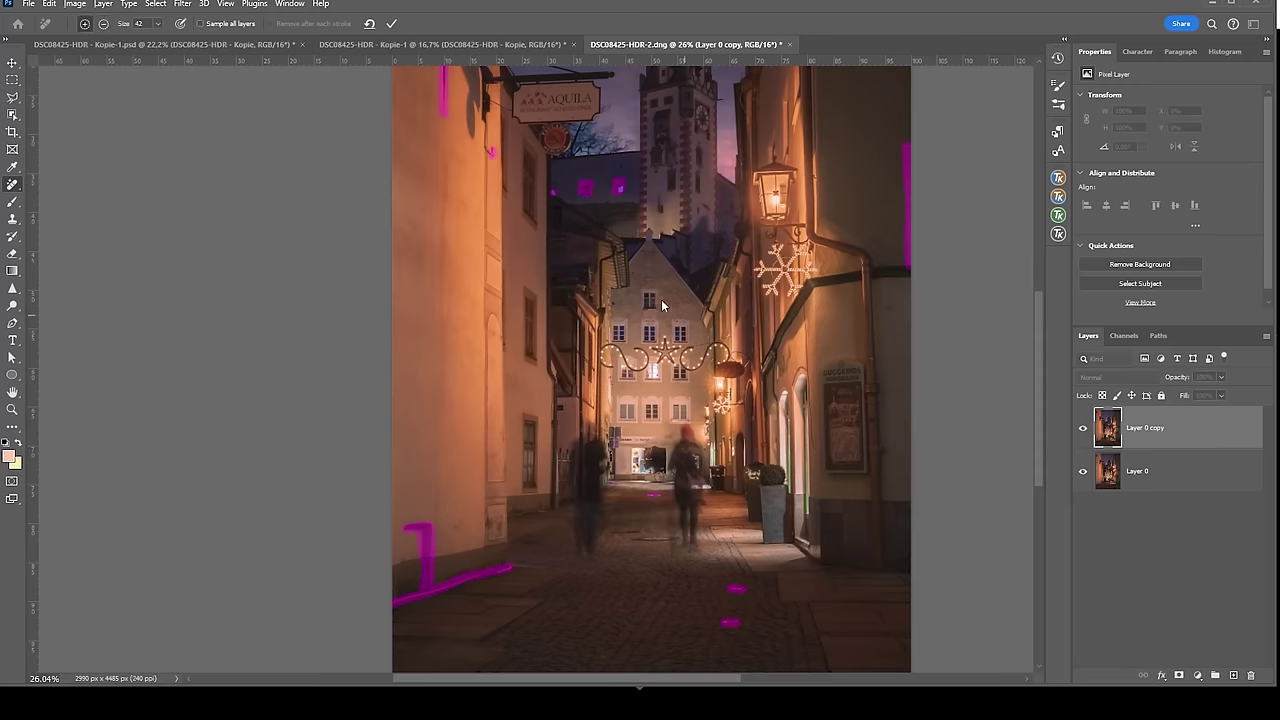
pyautogui.hotkey('ctrl', '0')
pyautogui.click(392, 25)
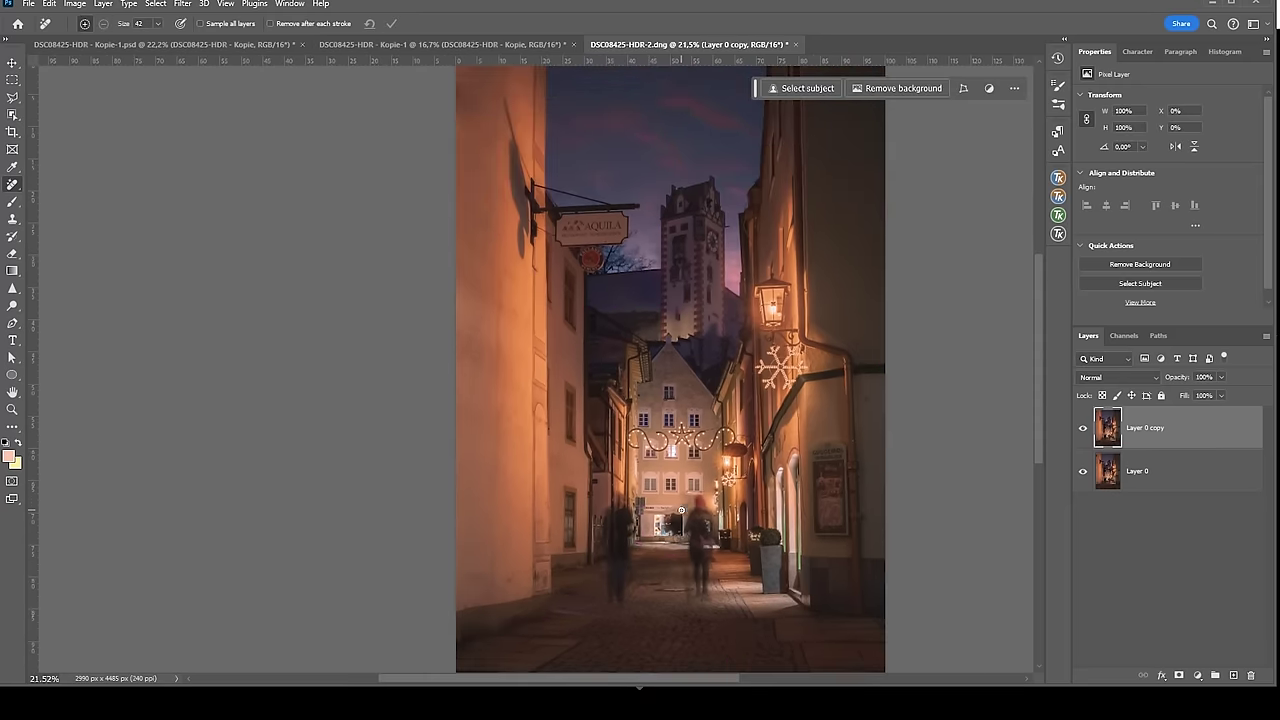
pyautogui.scroll(8, 662, 570)
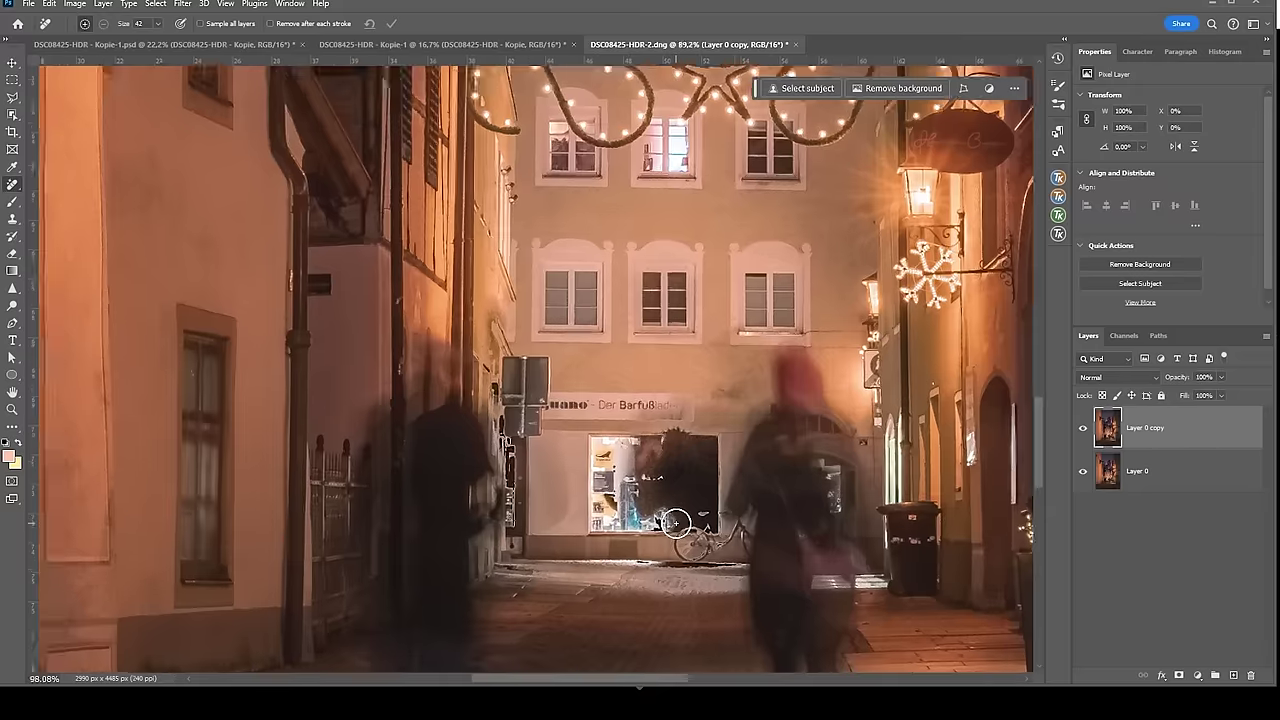
pyautogui.scroll(2, 676, 521)
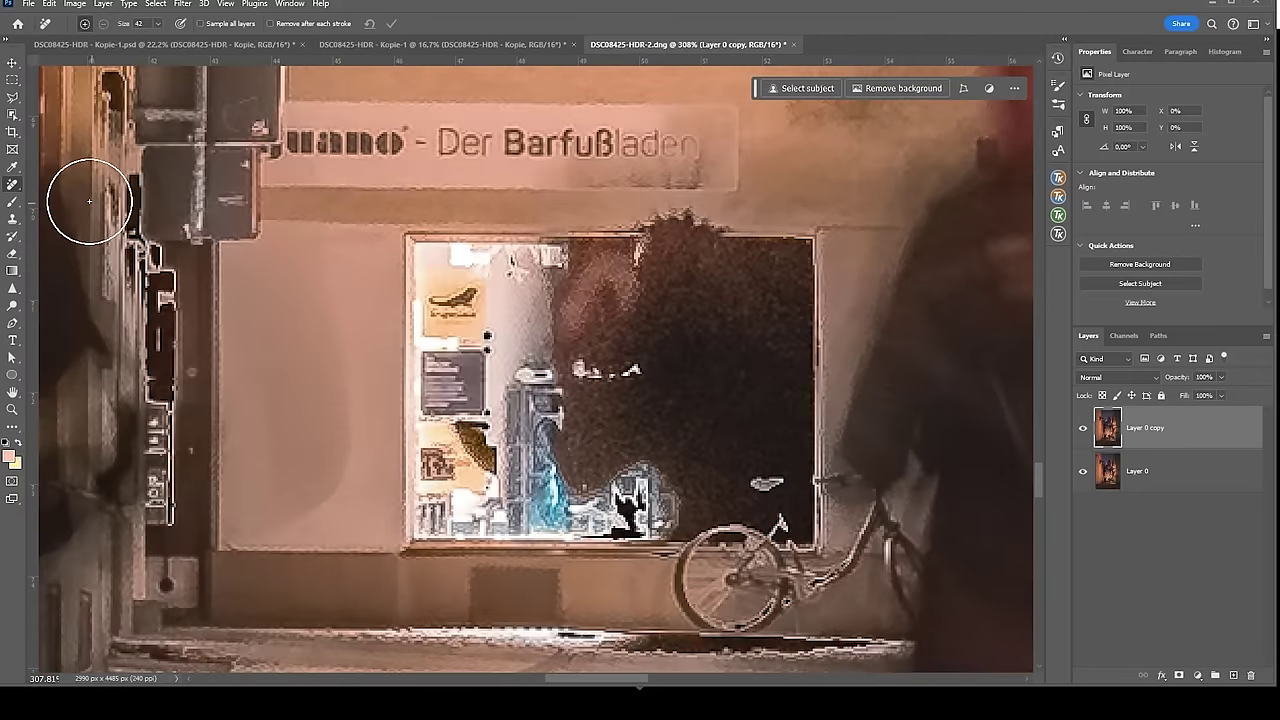
# Step: Trace a polygonal selection around the shop window below the Der Barfußladen sign
pyautogui.click(12, 97)
pyautogui.click(391, 223)
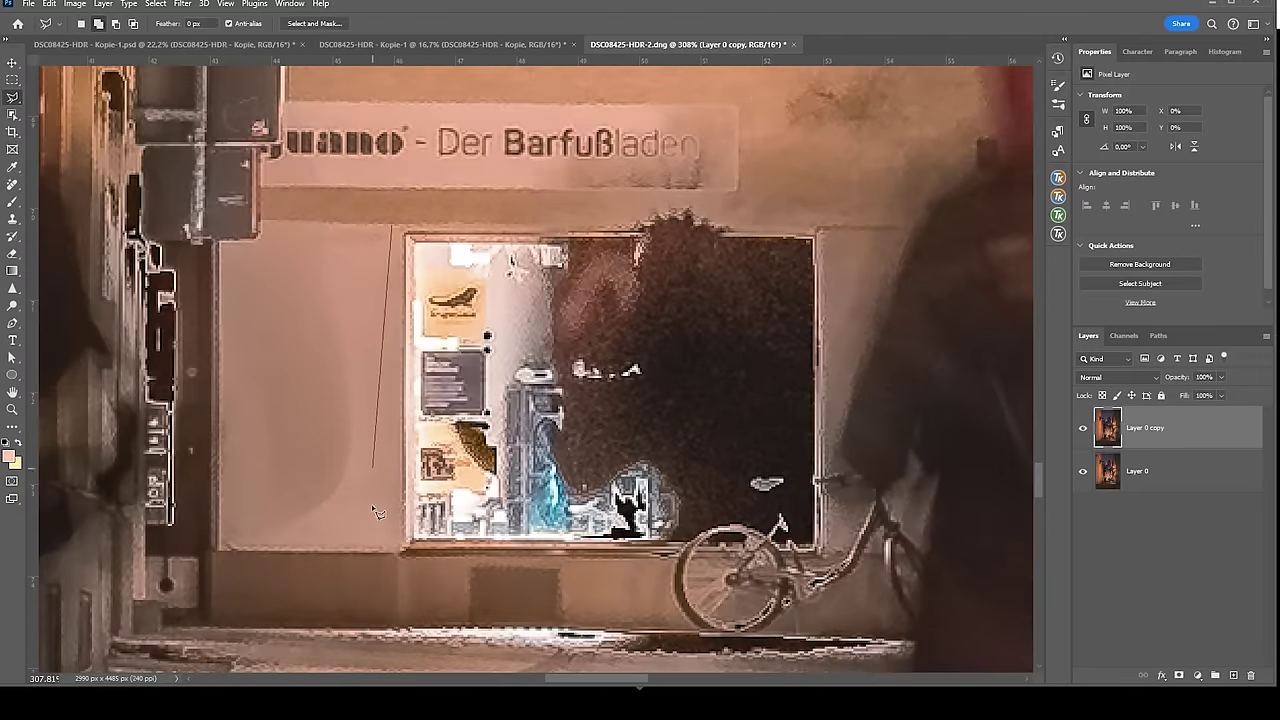
pyautogui.click(393, 561)
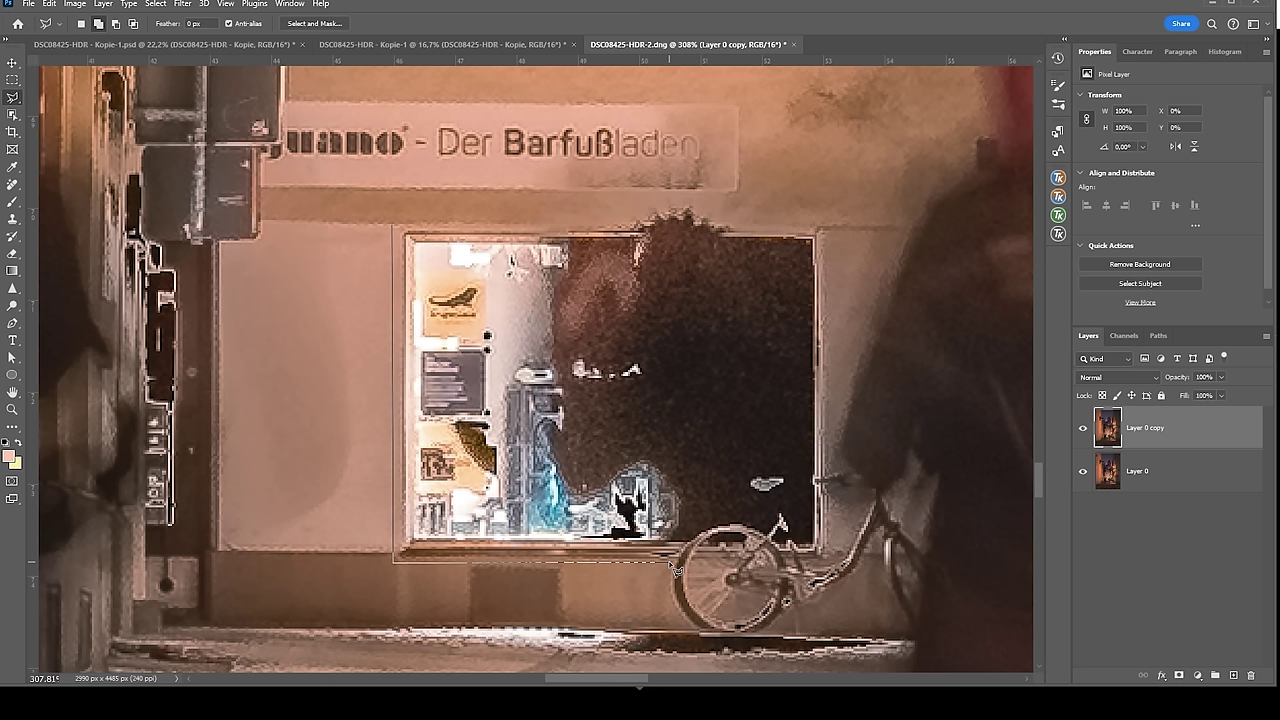
pyautogui.click(829, 560)
pyautogui.click(833, 224)
pyautogui.click(740, 214)
pyautogui.click(680, 203)
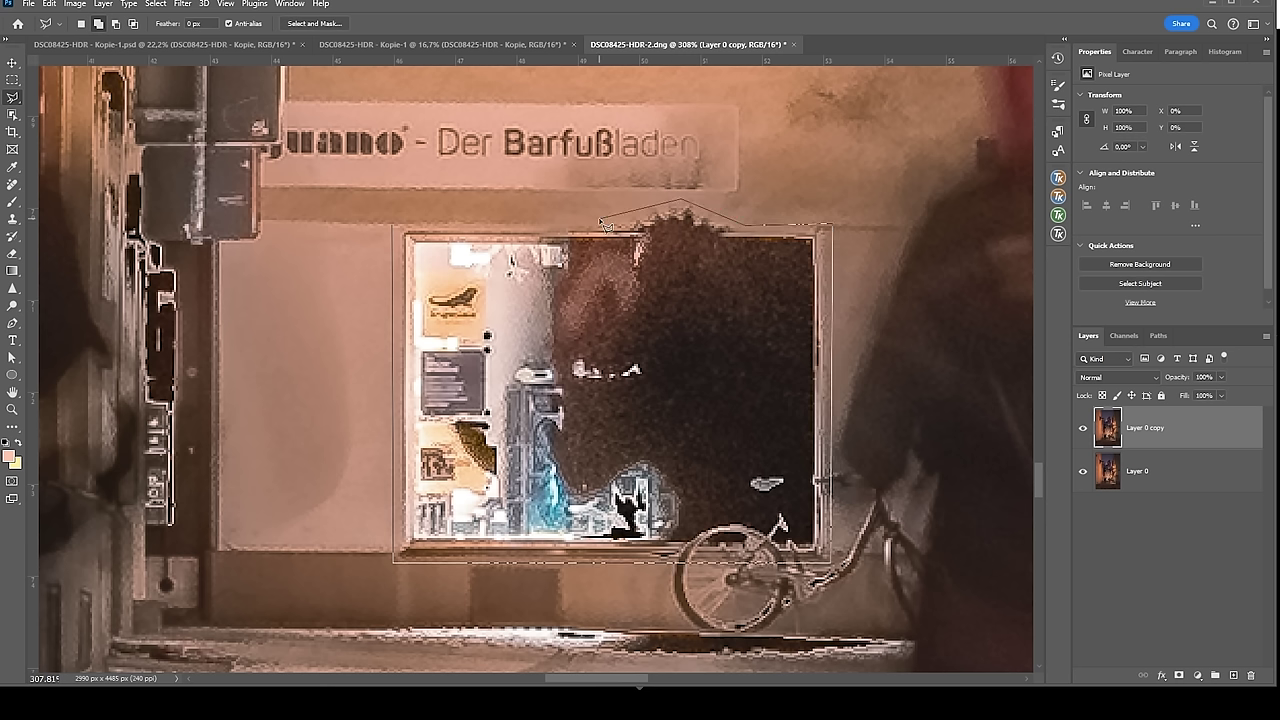
pyautogui.click(638, 213)
pyautogui.doubleClick(427, 222)
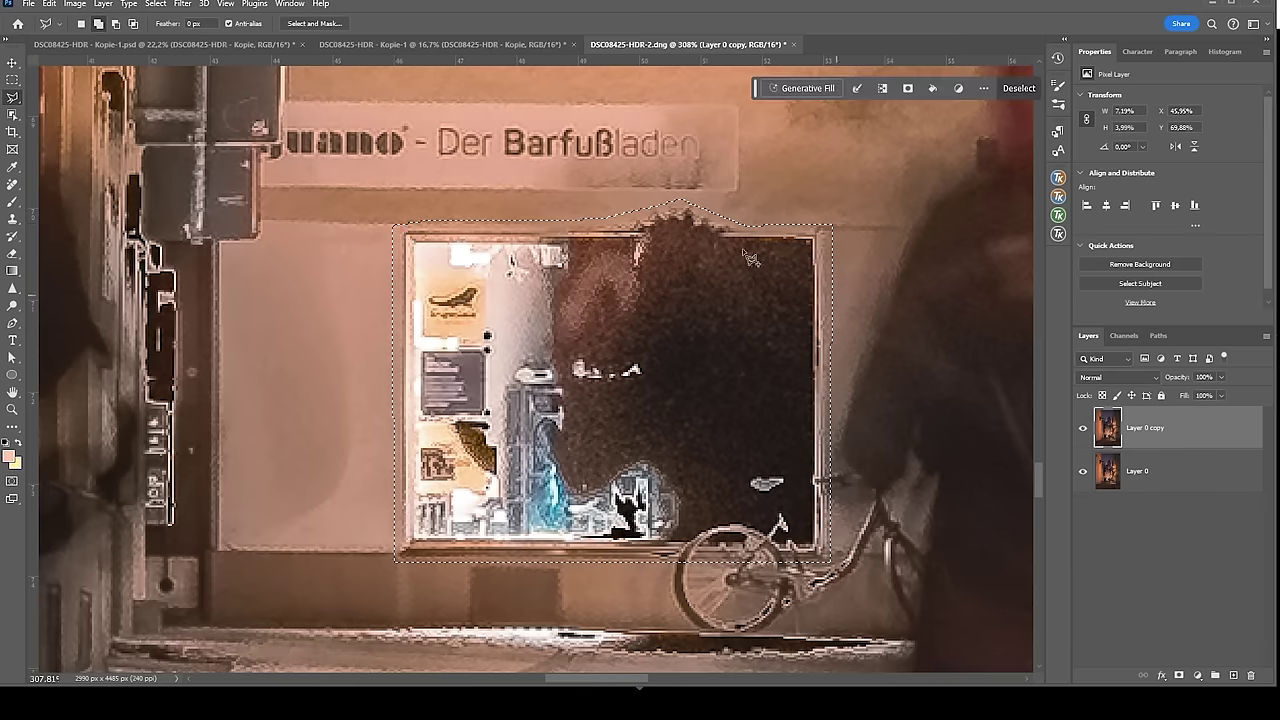
# Step: Generate new window content with Generative Fill, then stamp visible layers into Layer 1
pyautogui.click(792, 90)
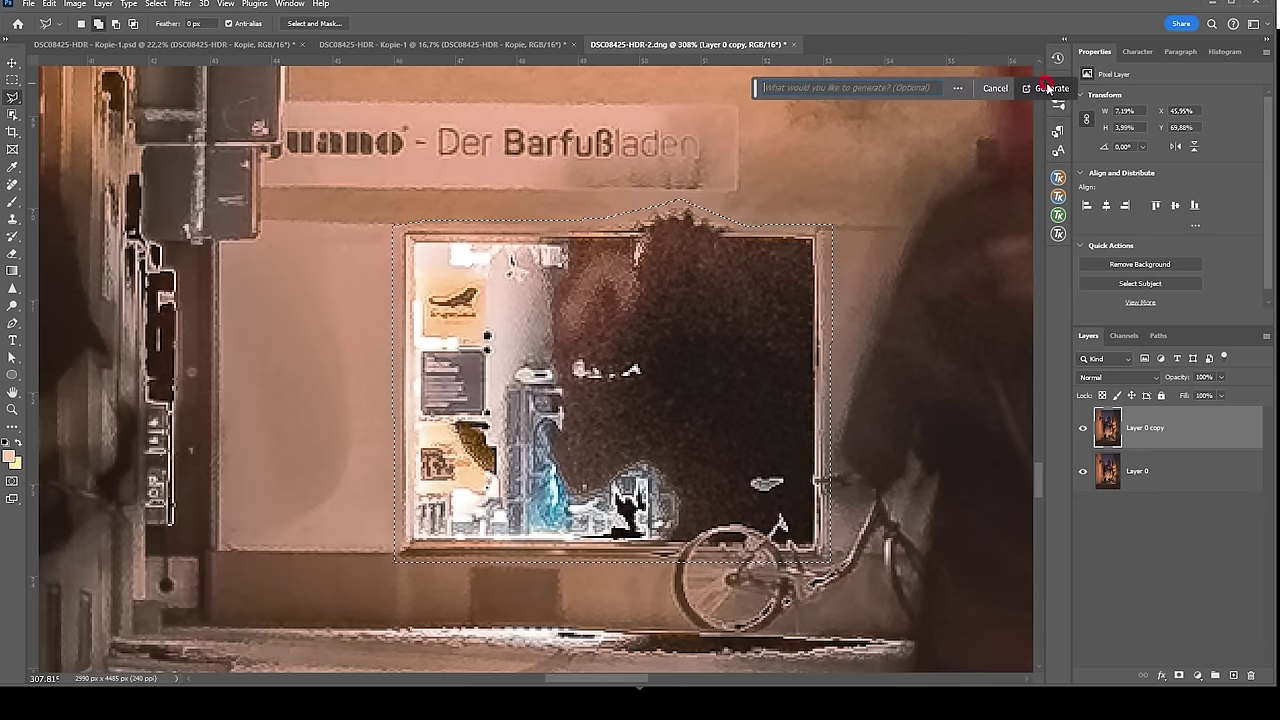
pyautogui.click(1048, 88)
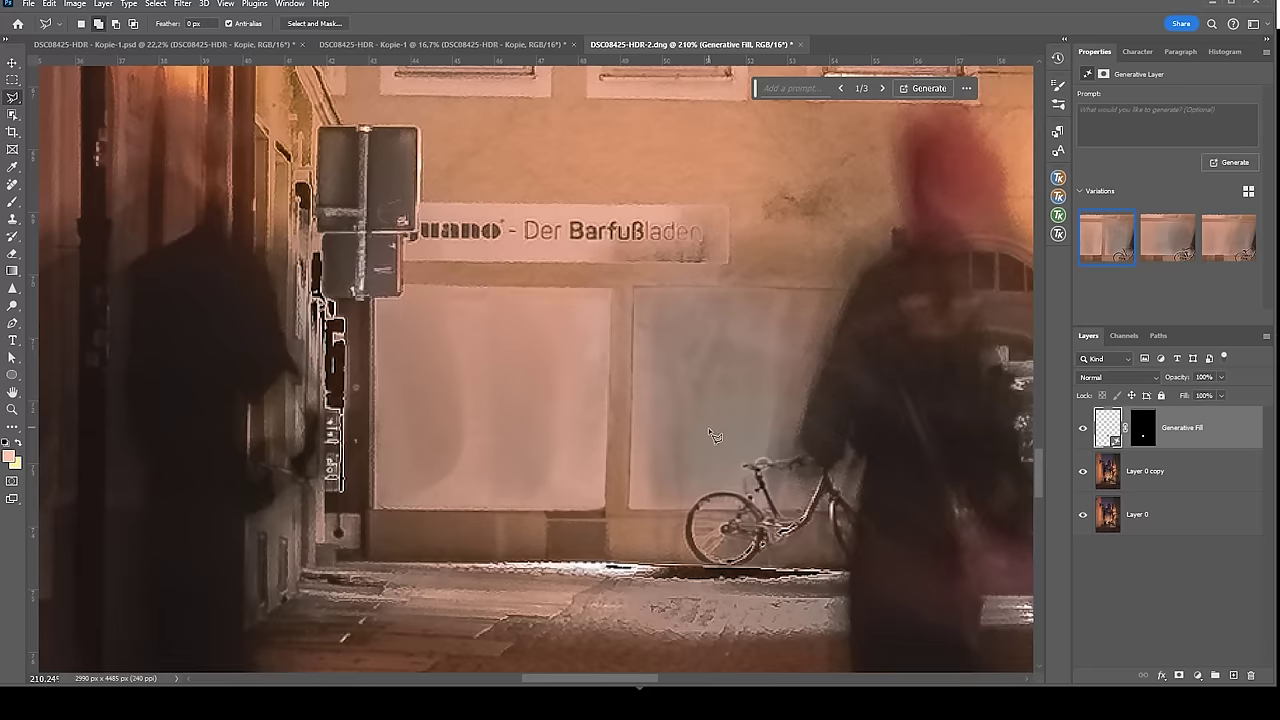
pyautogui.scroll(-10, 706, 439)
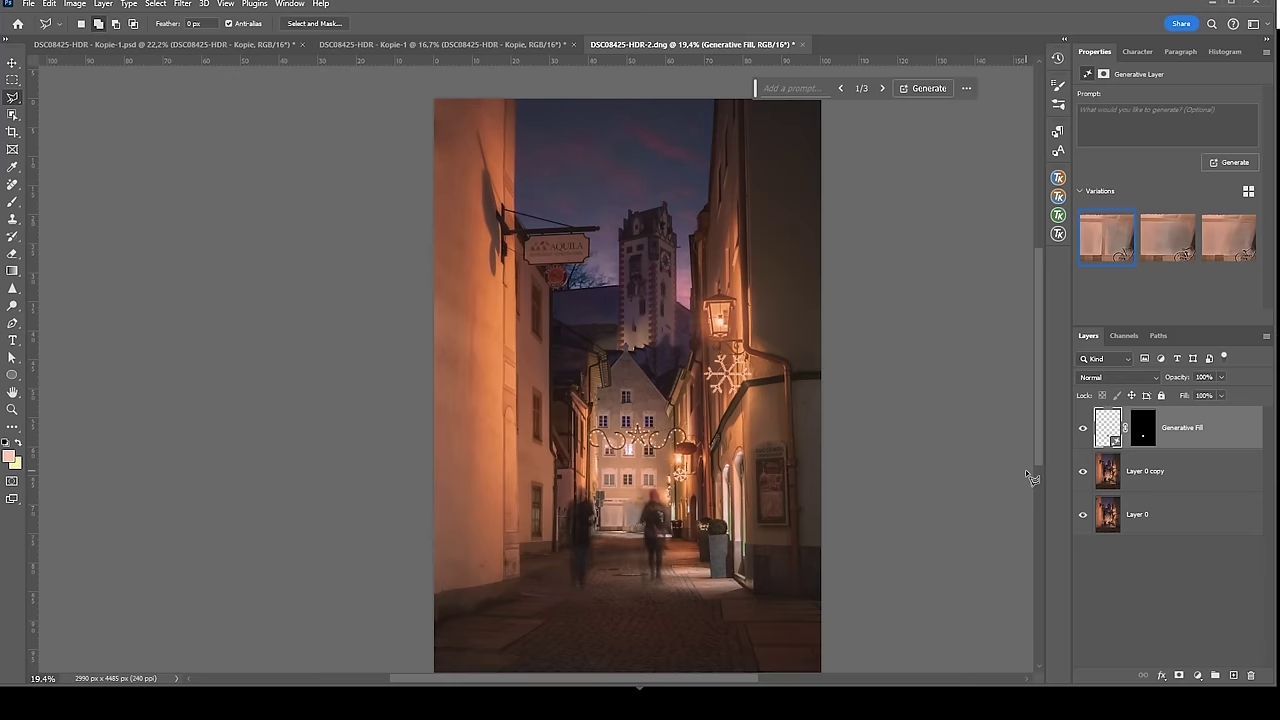
pyautogui.click(1203, 431)
pyautogui.hotkey('ctrl', 'shift', 'alt', 'e')
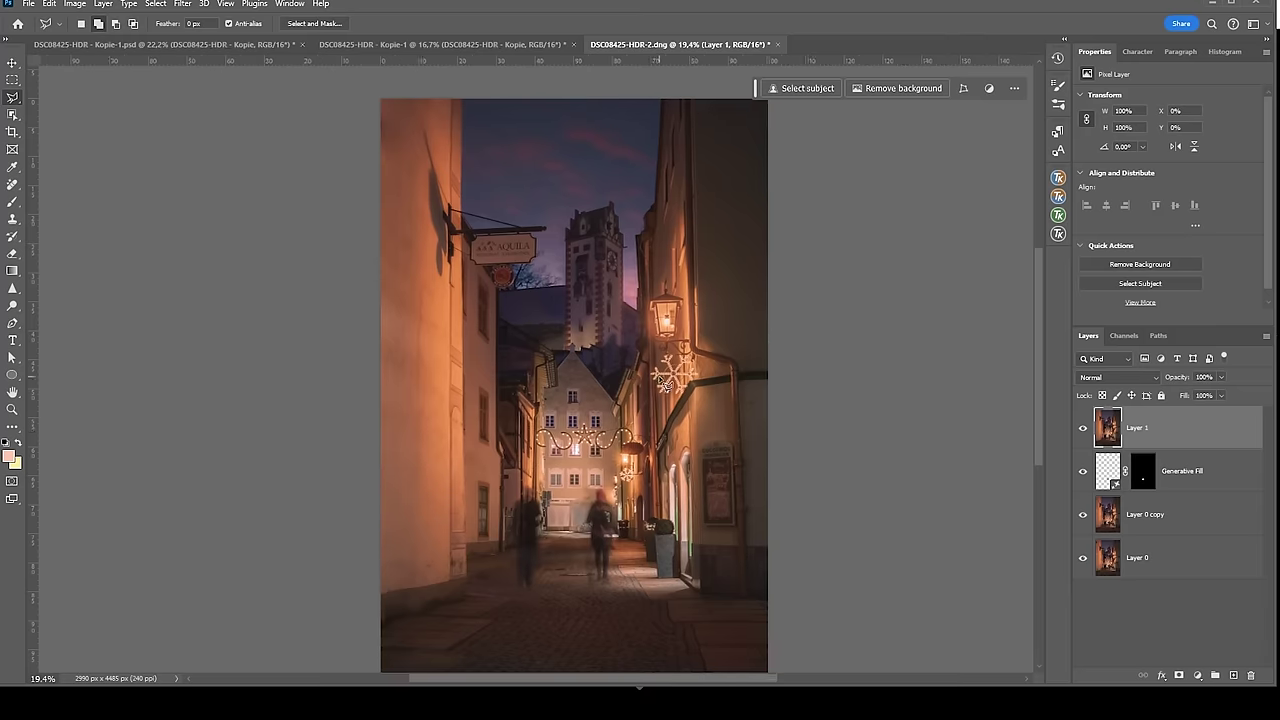
# Step: Put Layer 1 into Distort transform and nudge the bottom-left corner outward
pyautogui.hotkey('ctrl', 't')
pyautogui.rightClick(576, 336)
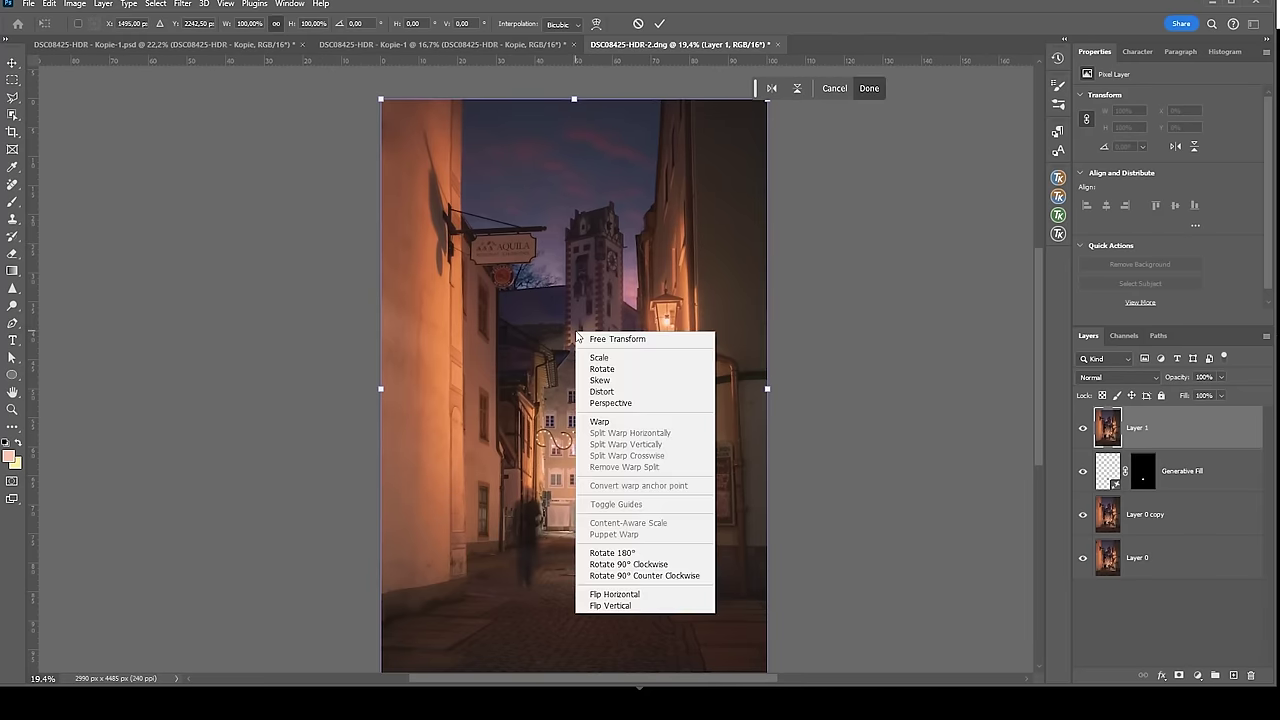
pyautogui.click(630, 392)
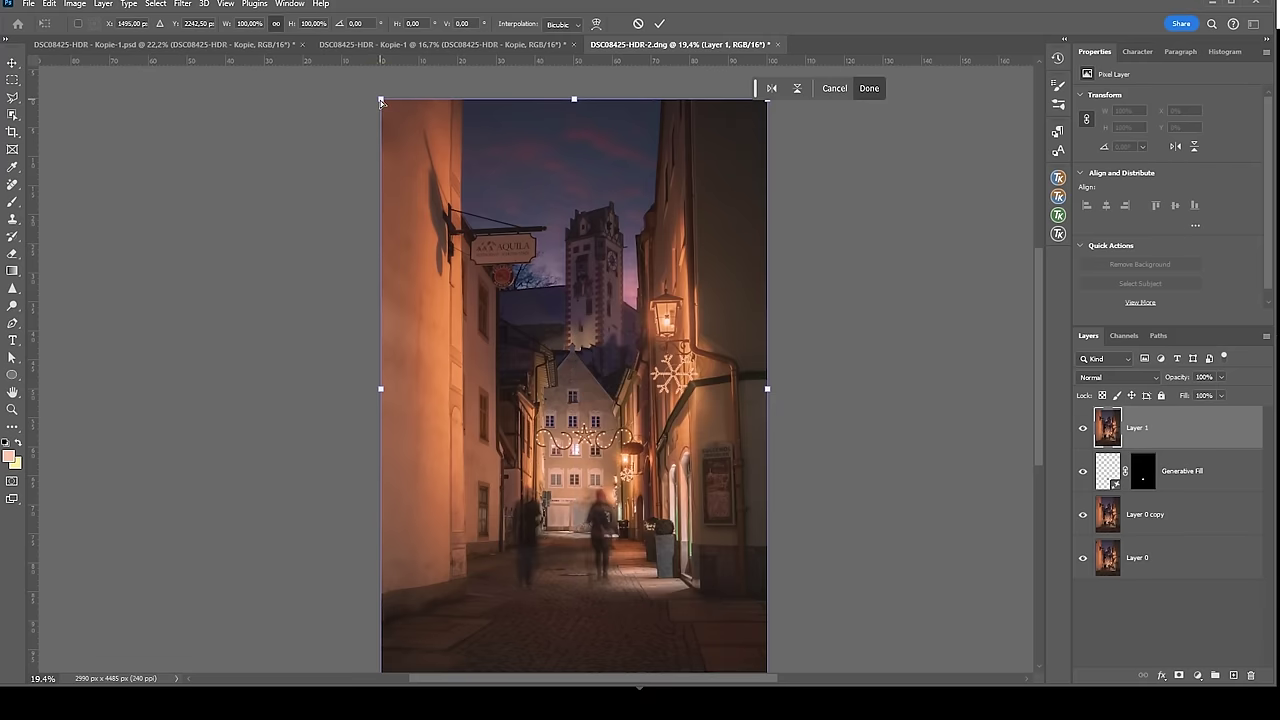
pyautogui.scroll(-2, 378, 400)
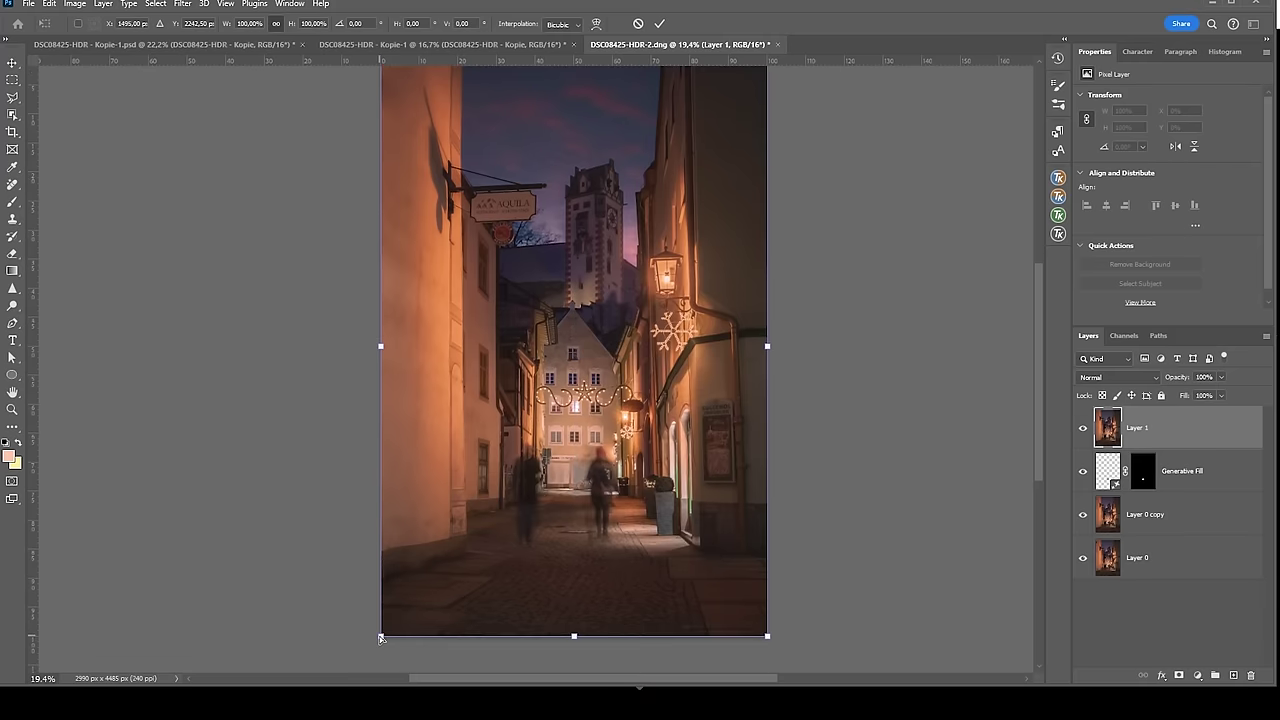
pyautogui.moveTo(381, 638); pyautogui.dragTo(369, 638)
# Step: Pull the top-right and top-left corners outward to straighten the verticals and apply the transform
pyautogui.scroll(1, 738, 370)
pyautogui.moveTo(767, 120); pyautogui.dragTo(789, 121)
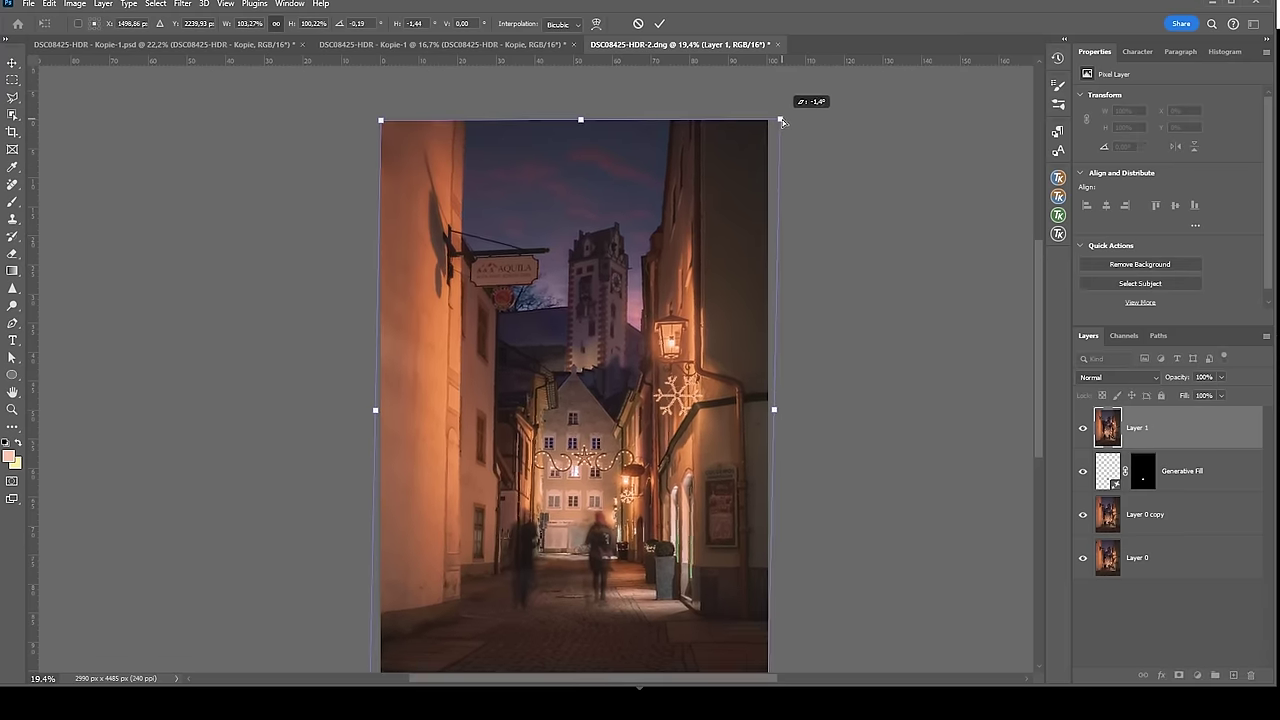
pyautogui.moveTo(782, 121); pyautogui.dragTo(783, 120)
pyautogui.scroll(-2, 743, 329)
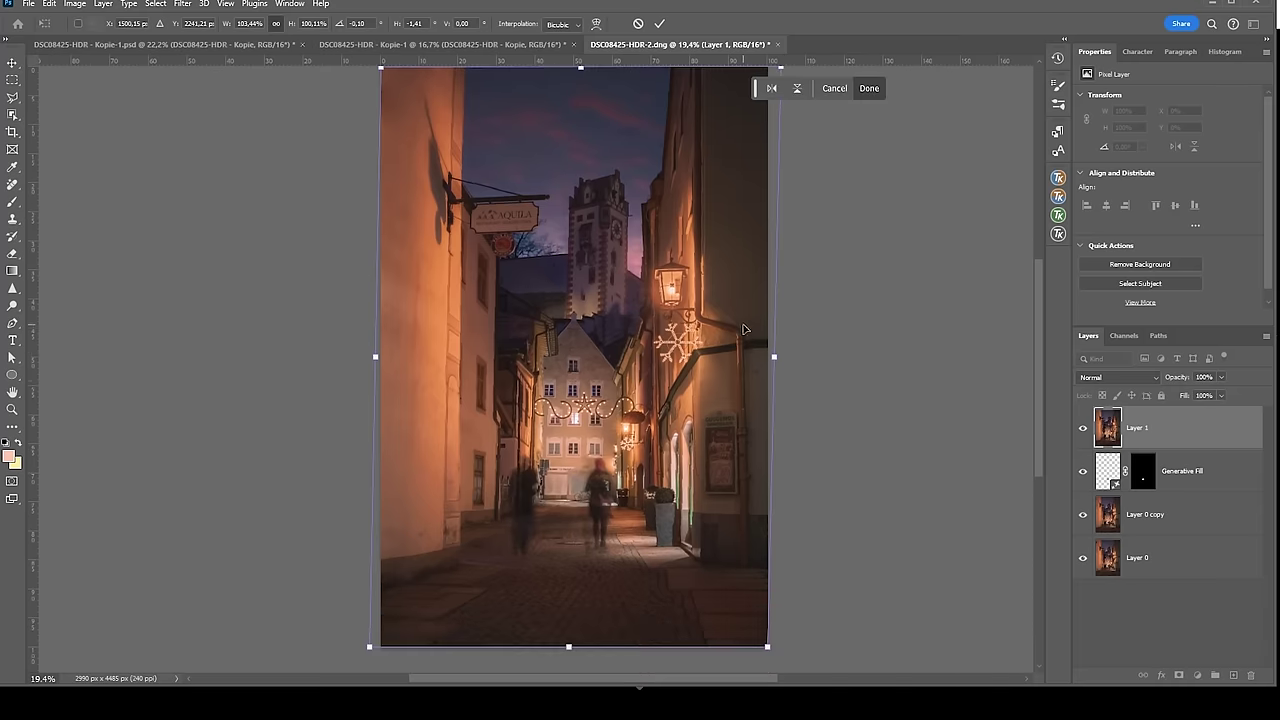
pyautogui.scroll(1, 823, 582)
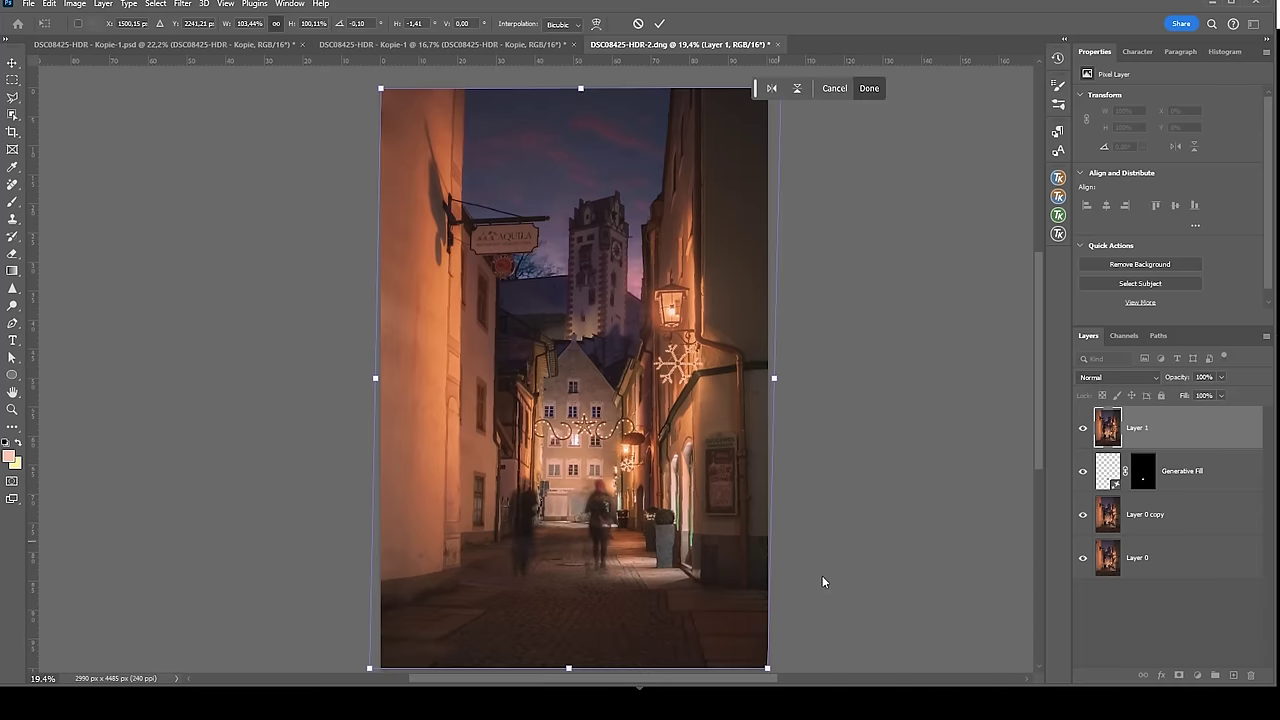
pyautogui.scroll(1, 766, 484)
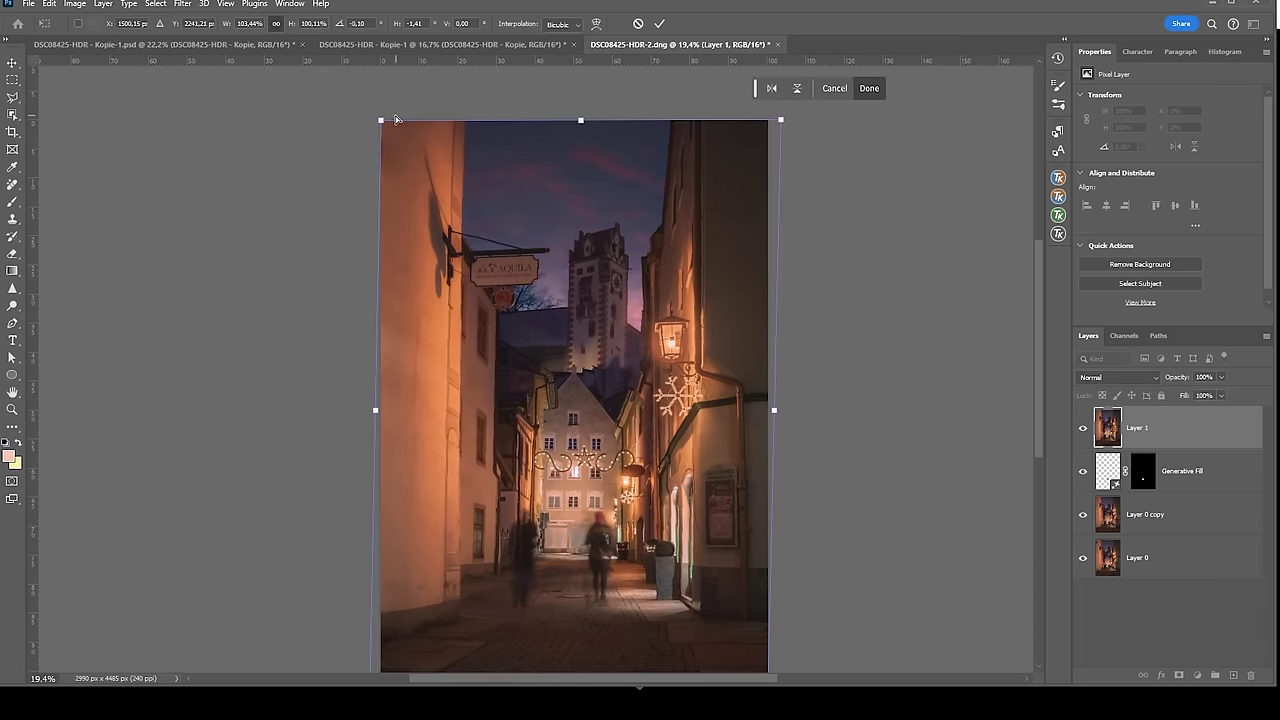
pyautogui.moveTo(381, 124); pyautogui.dragTo(382, 118)
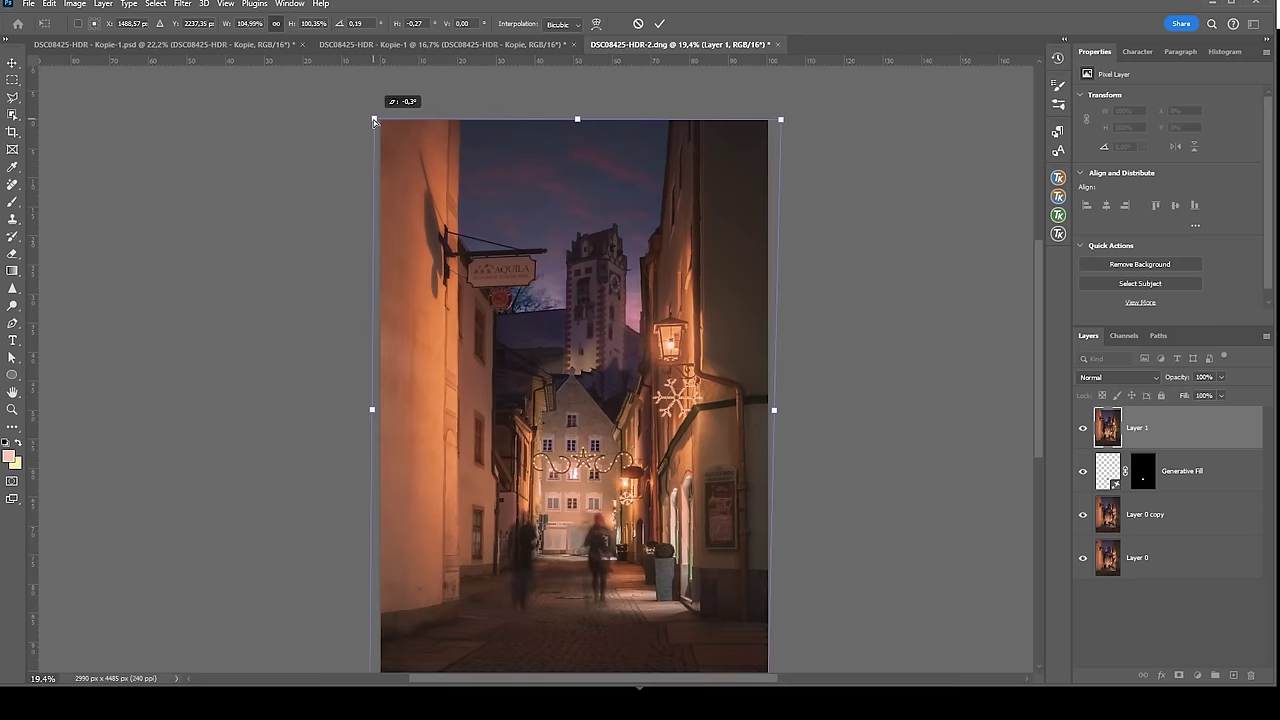
pyautogui.press('Return')
pyautogui.press('l')
pyautogui.scroll(-2, 603, 410)
# Step: Toggle Layer 1's visibility to compare the straightened and original image
pyautogui.scroll(1, 605, 425)
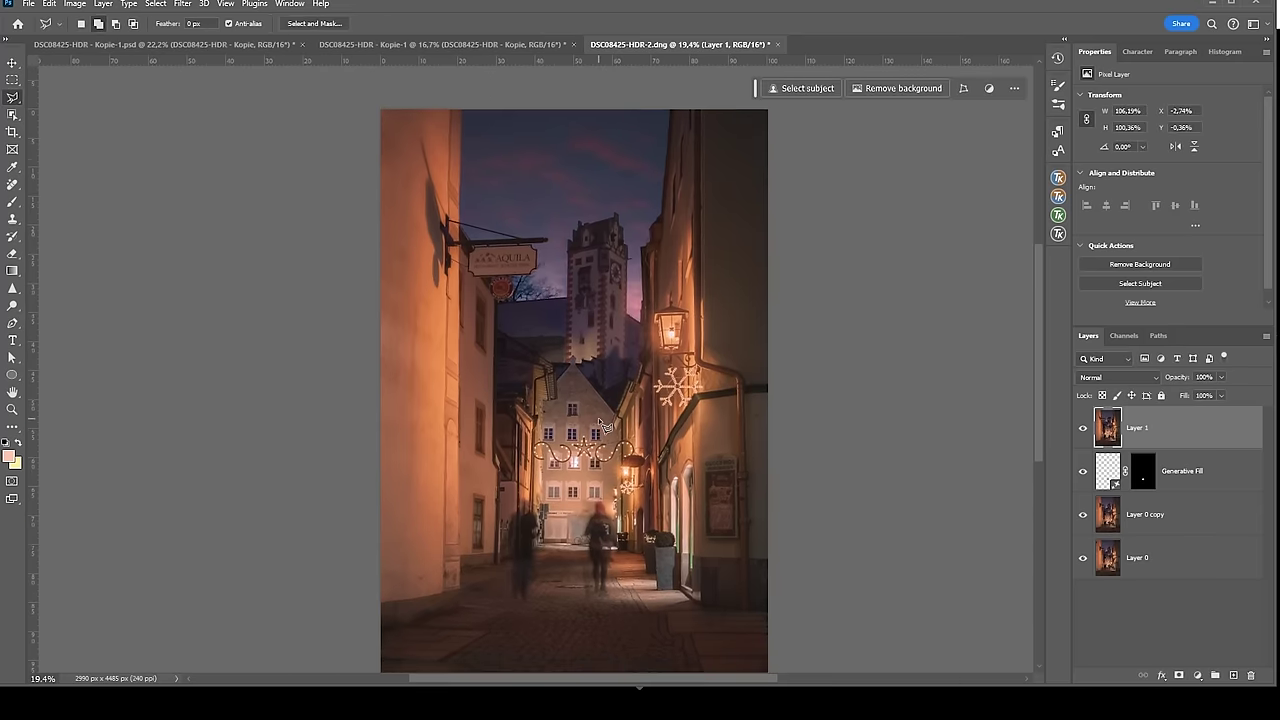
pyautogui.scroll(-1, 658, 455)
pyautogui.click(1082, 428)
pyautogui.click(1082, 430)
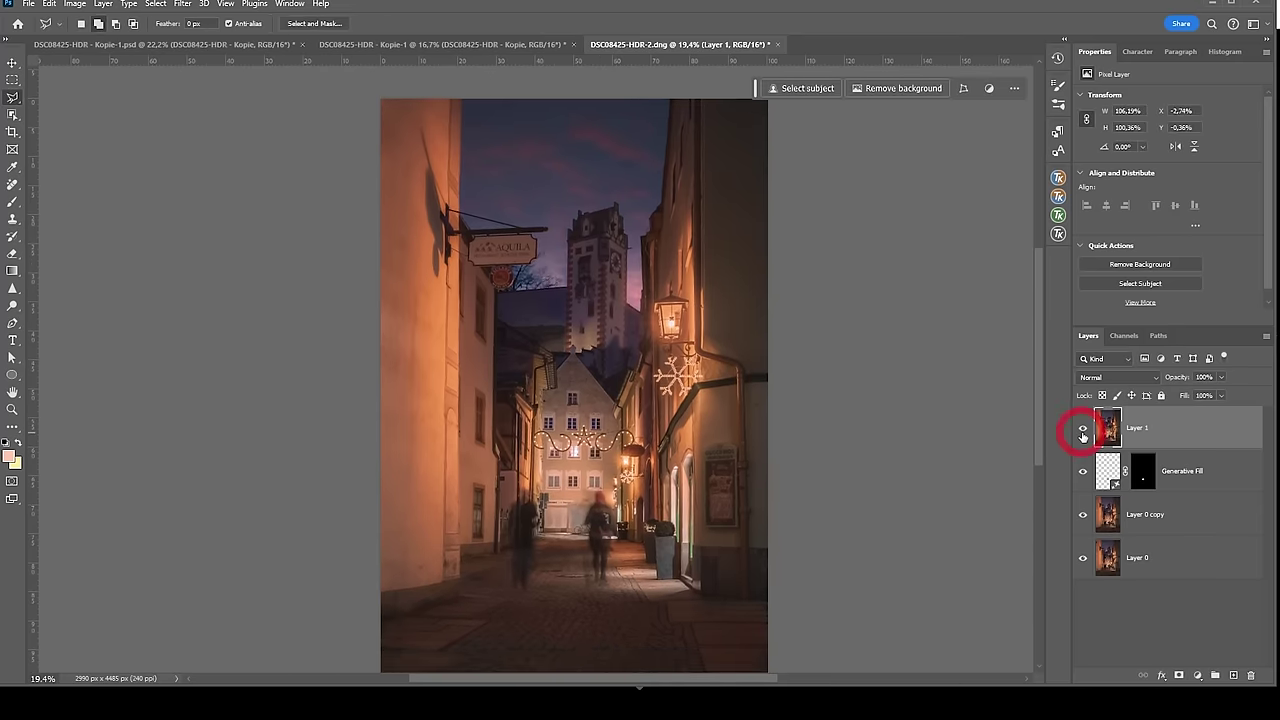
pyautogui.scroll(2, 573, 277)
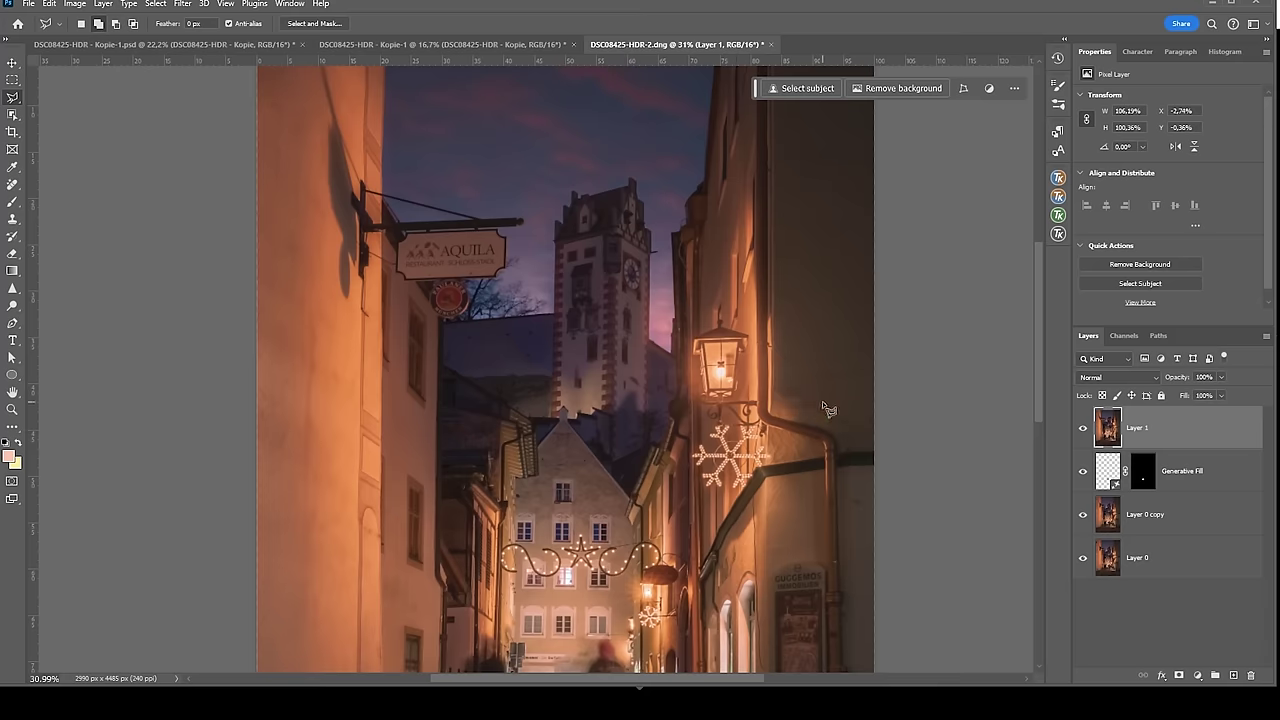
pyautogui.scroll(-1, 619, 342)
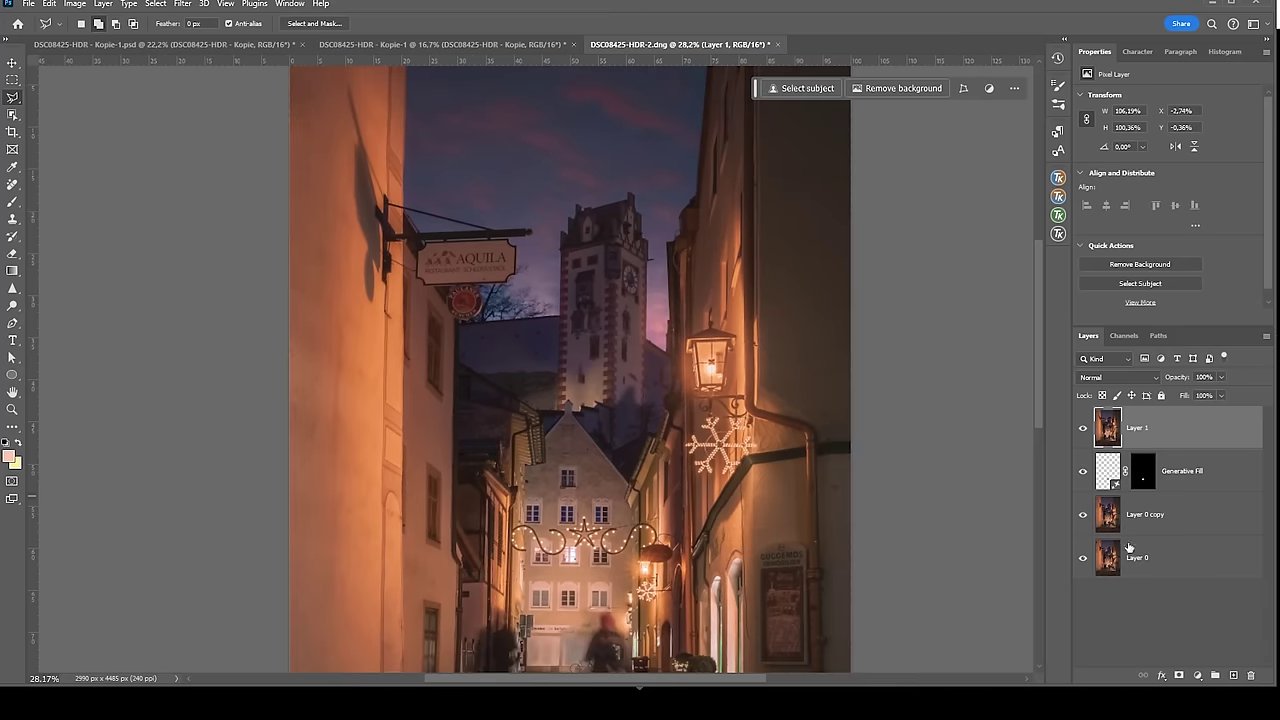
# Step: Add a layer mask to Layer 1 and paint black over the upper tower with a 246 px brush
pyautogui.click(1179, 676)
pyautogui.press('b')
pyautogui.scroll(3, 600, 277)
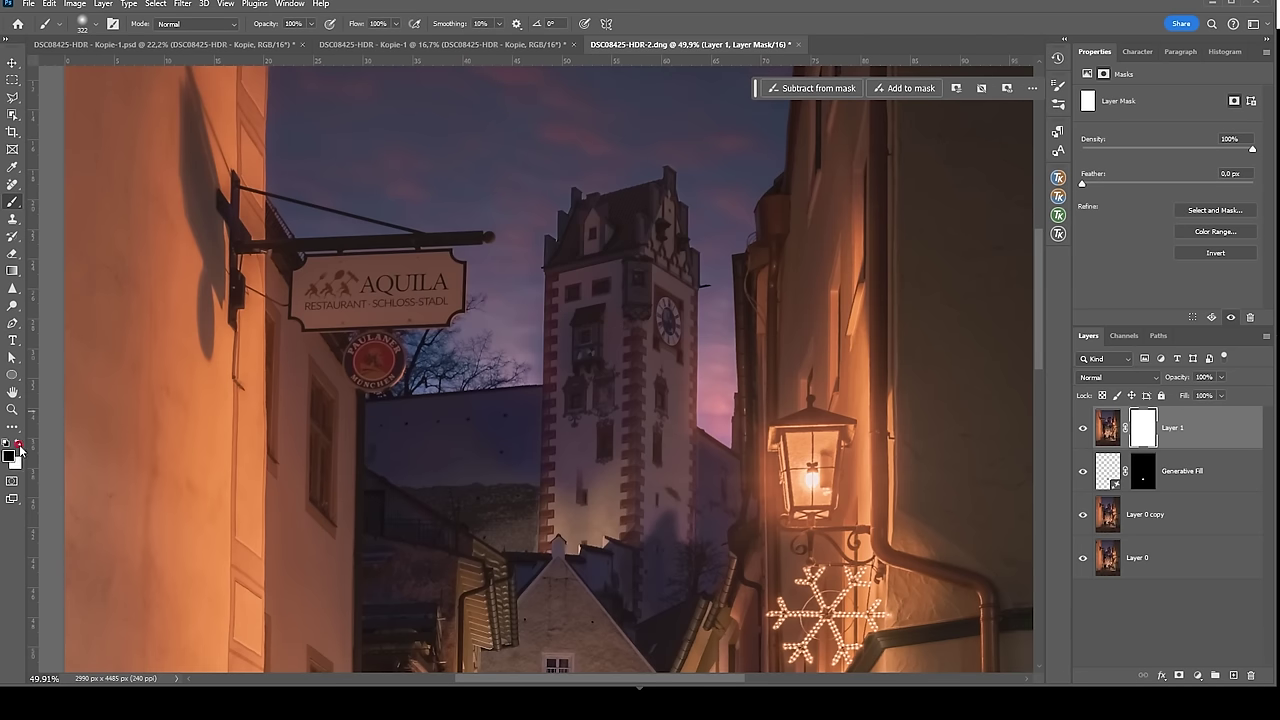
pyautogui.keyDown('alt'); pyautogui.rightClick(626, 208); pyautogui.keyUp('alt')
pyautogui.click(612, 210)
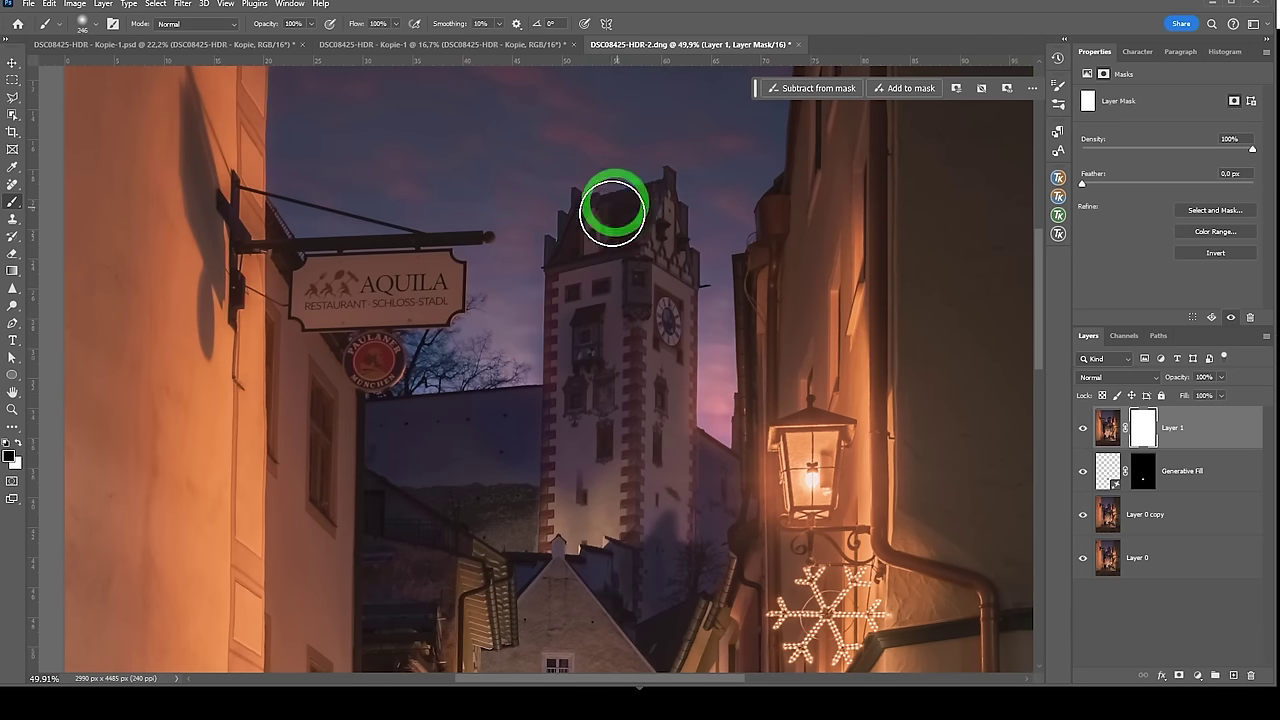
pyautogui.moveTo(612, 210)
pyautogui.mouseDown()
pyautogui.moveTo(566, 225)
pyautogui.moveTo(560, 214)
pyautogui.moveTo(563, 286)
pyautogui.moveTo(580, 314)
pyautogui.moveTo(591, 209)
pyautogui.moveTo(660, 194)
pyautogui.moveTo(651, 200)
pyautogui.moveTo(651, 170)
pyautogui.moveTo(671, 214)
pyautogui.moveTo(671, 297)
pyautogui.moveTo(671, 274)
pyautogui.moveTo(597, 366)
pyautogui.mouseUp()
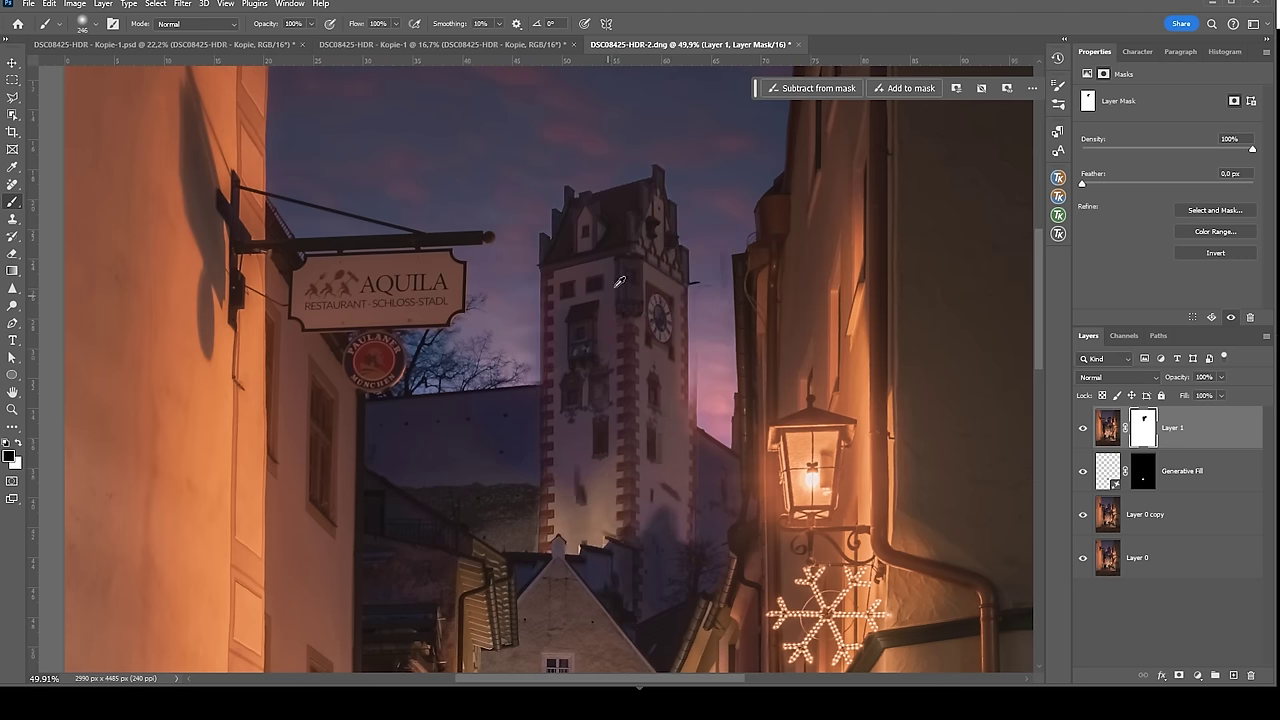
# Step: Paint black over the roofs at the tower base to reveal the original
pyautogui.scroll(5, 620, 282)
pyautogui.scroll(-5, 463, 320)
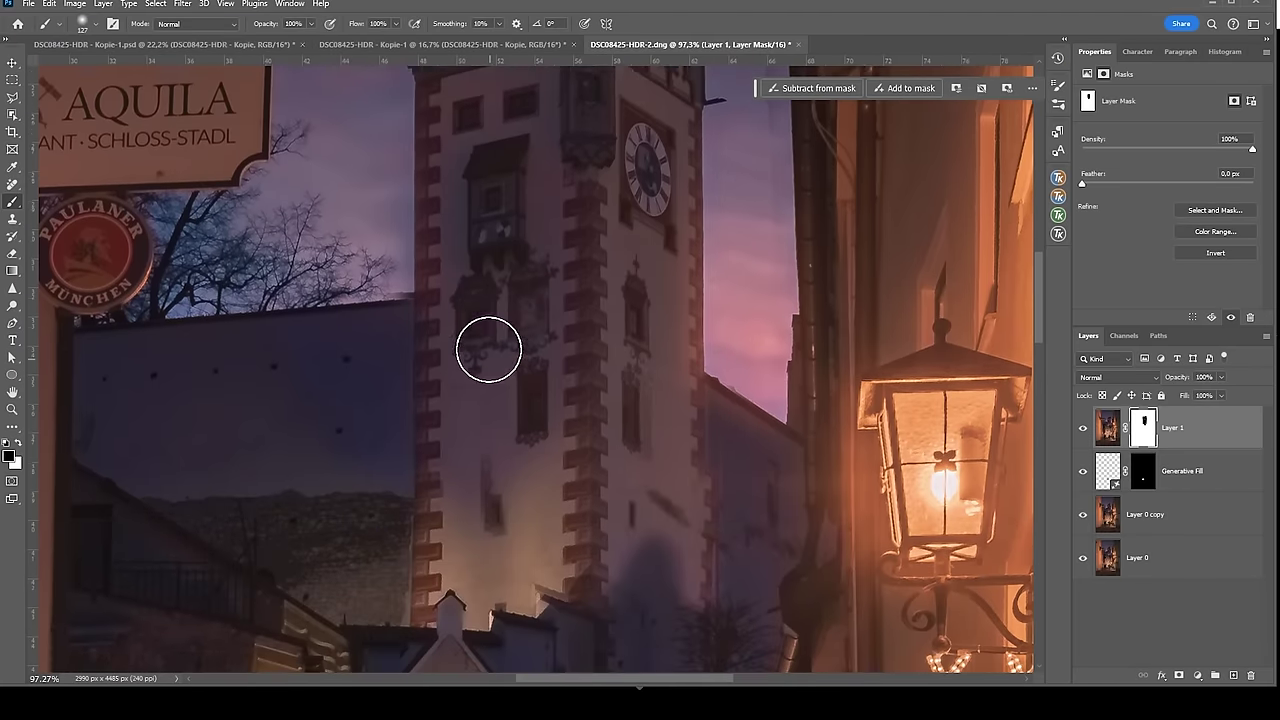
pyautogui.scroll(-5, 488, 349)
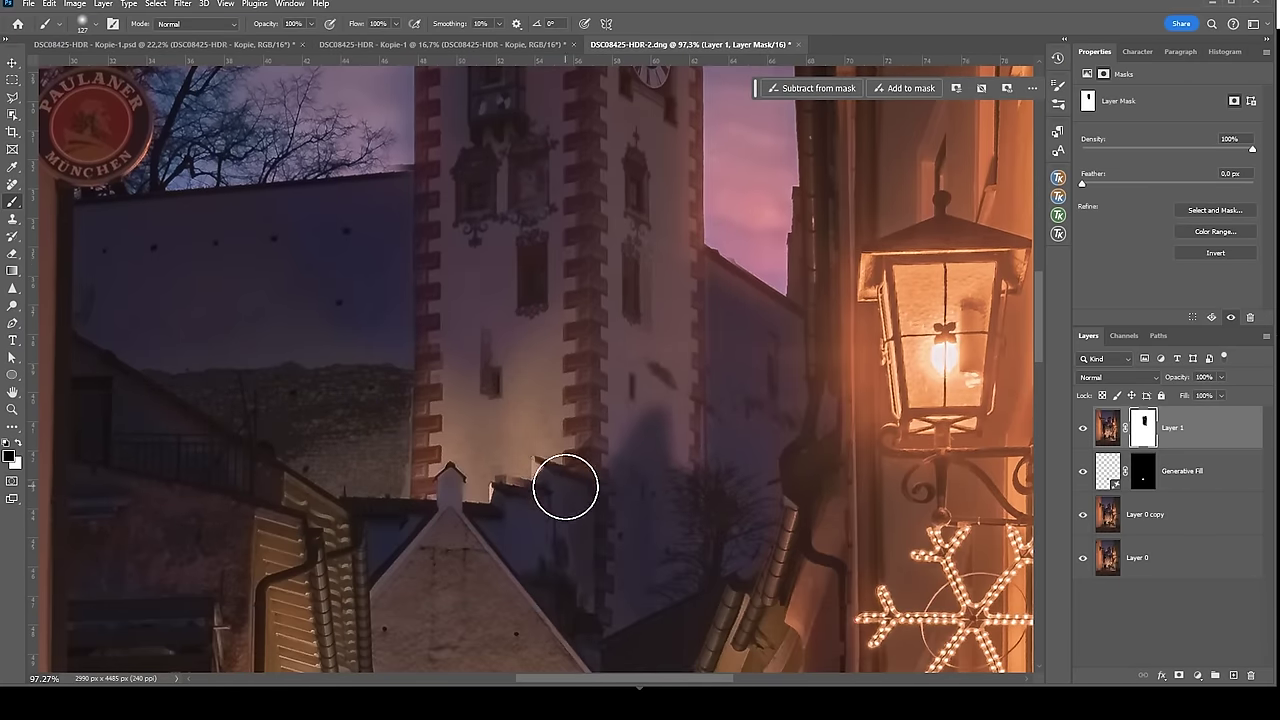
pyautogui.moveTo(565, 487)
pyautogui.mouseDown()
pyautogui.moveTo(517, 500)
pyautogui.moveTo(491, 479)
pyautogui.moveTo(437, 483)
pyautogui.moveTo(431, 469)
pyautogui.mouseUp()
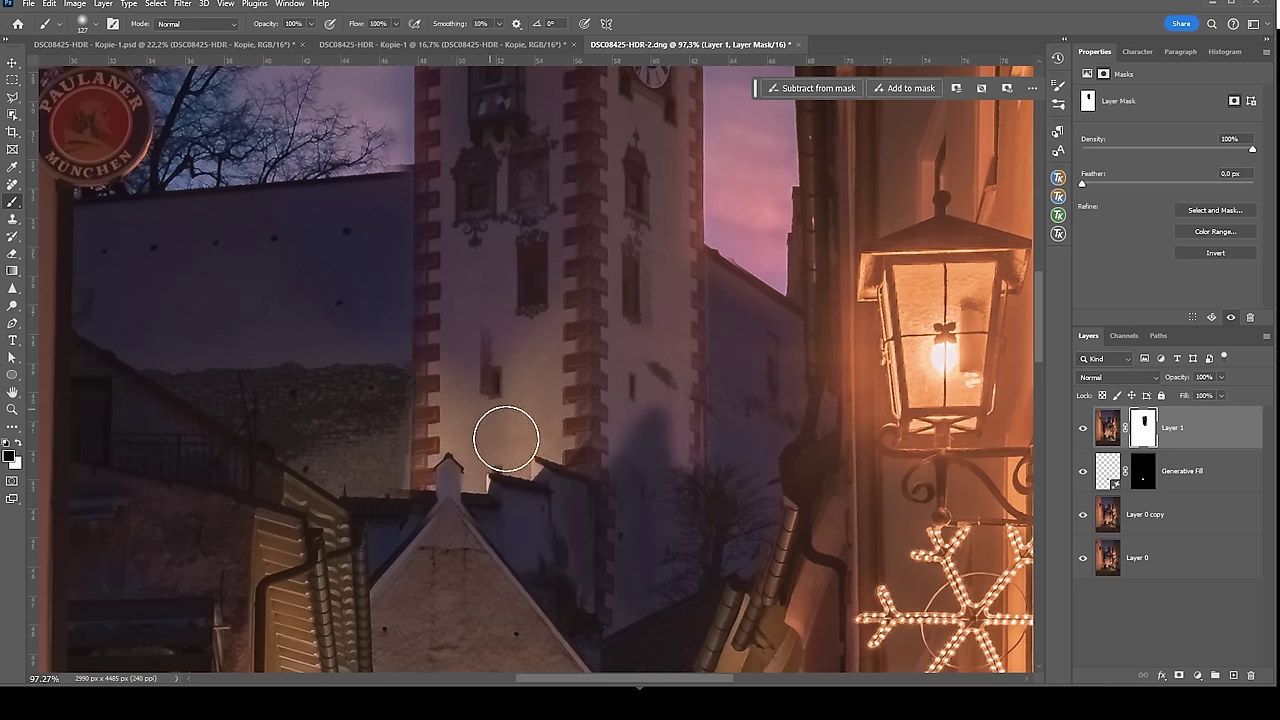
pyautogui.scroll(-3, 483, 351)
pyautogui.scroll(3, 647, 277)
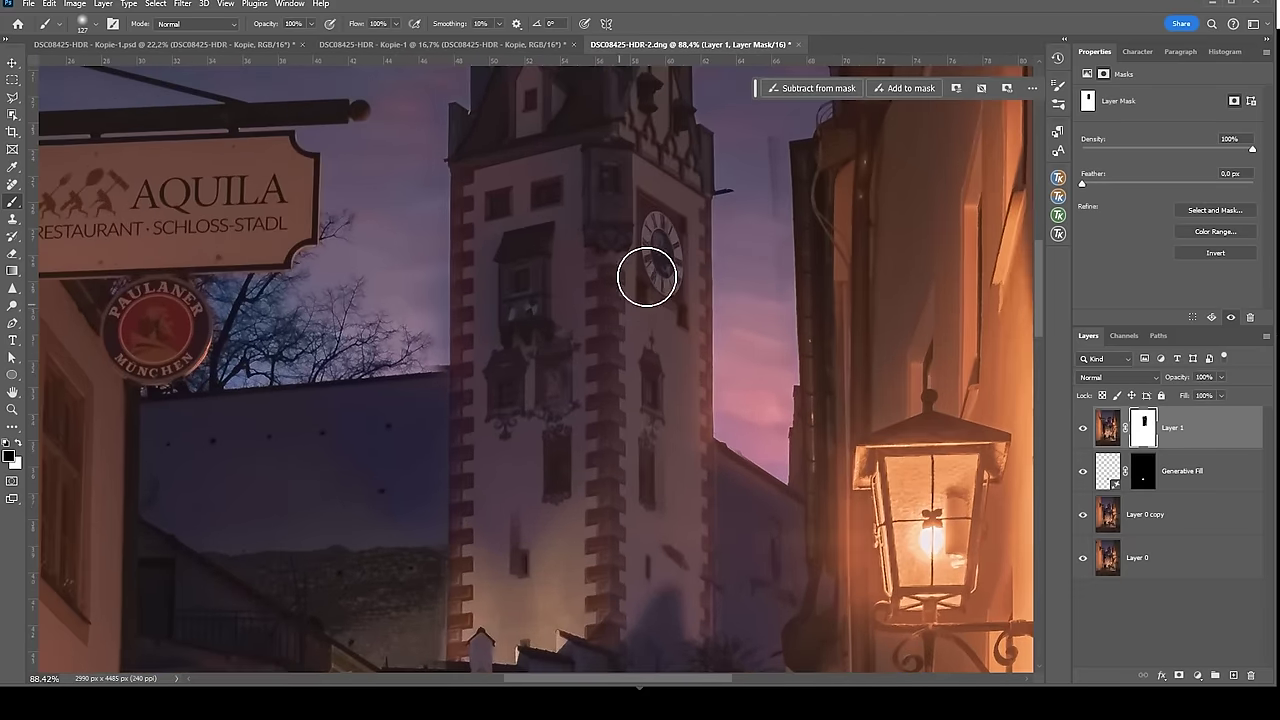
pyautogui.scroll(3, 647, 277)
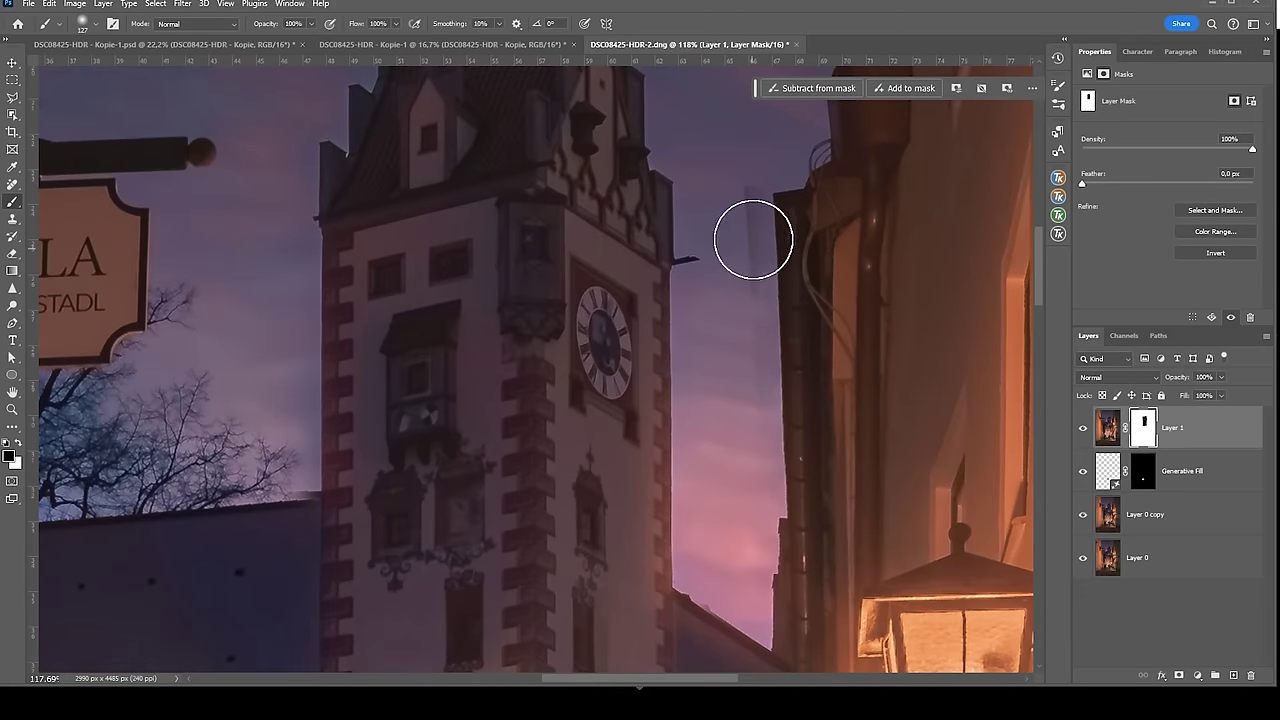
# Step: Paint white on the mask to remove the dark streak beside the building edge
pyautogui.press('x')
pyautogui.moveTo(734, 257); pyautogui.dragTo(777, 257)
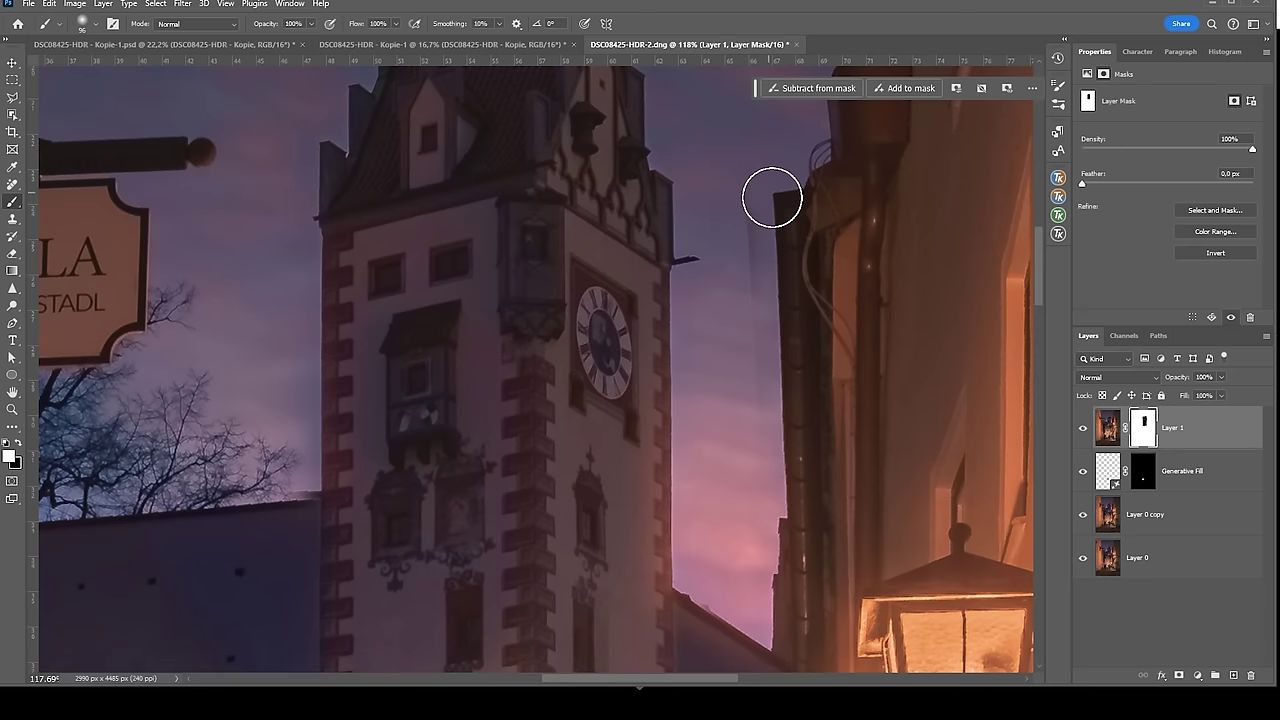
pyautogui.moveTo(777, 200)
pyautogui.mouseDown()
pyautogui.moveTo(792, 449)
pyautogui.moveTo(701, 268)
pyautogui.moveTo(783, 252)
pyautogui.moveTo(787, 402)
pyautogui.mouseUp()
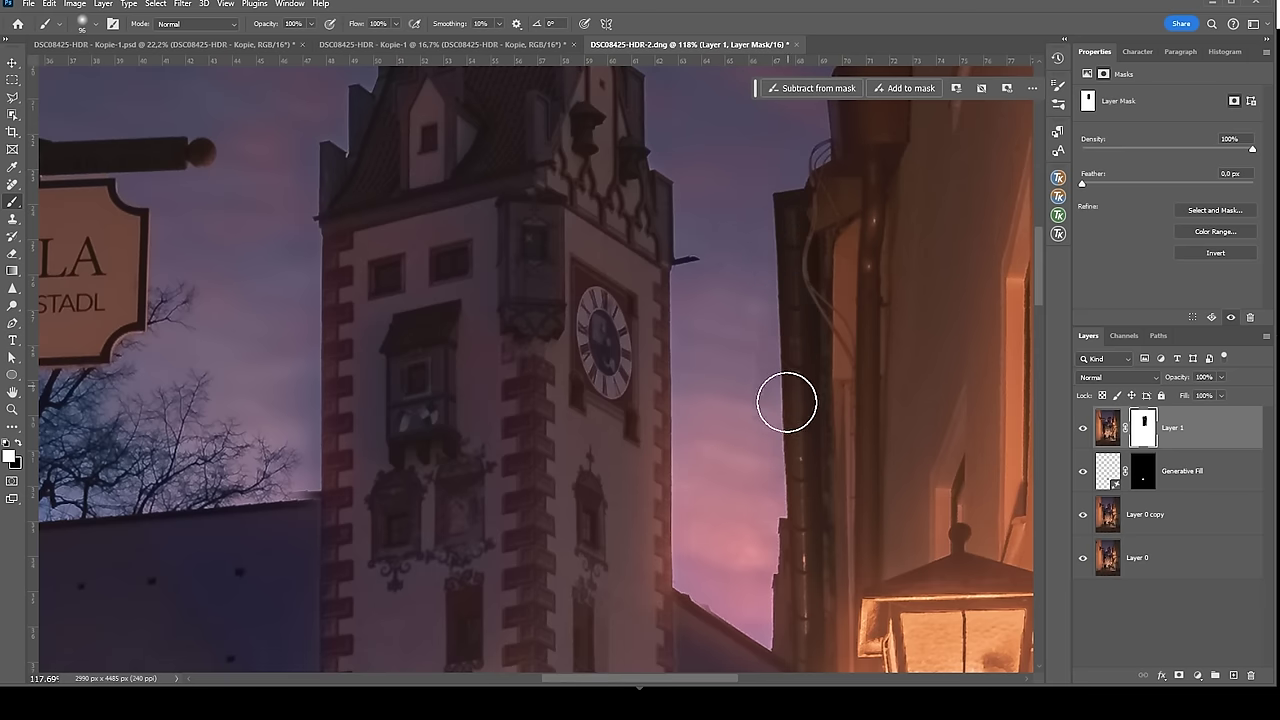
pyautogui.scroll(-10, 787, 402)
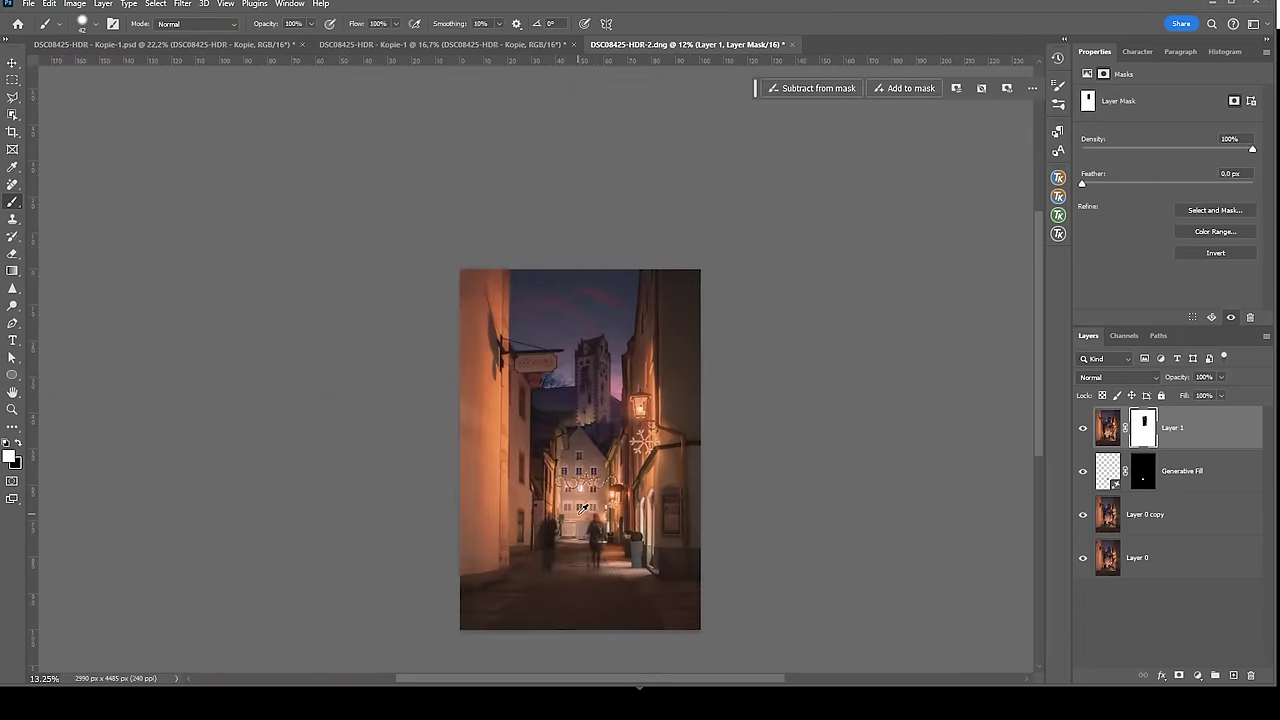
pyautogui.scroll(3, 582, 508)
pyautogui.scroll(-1, 603, 409)
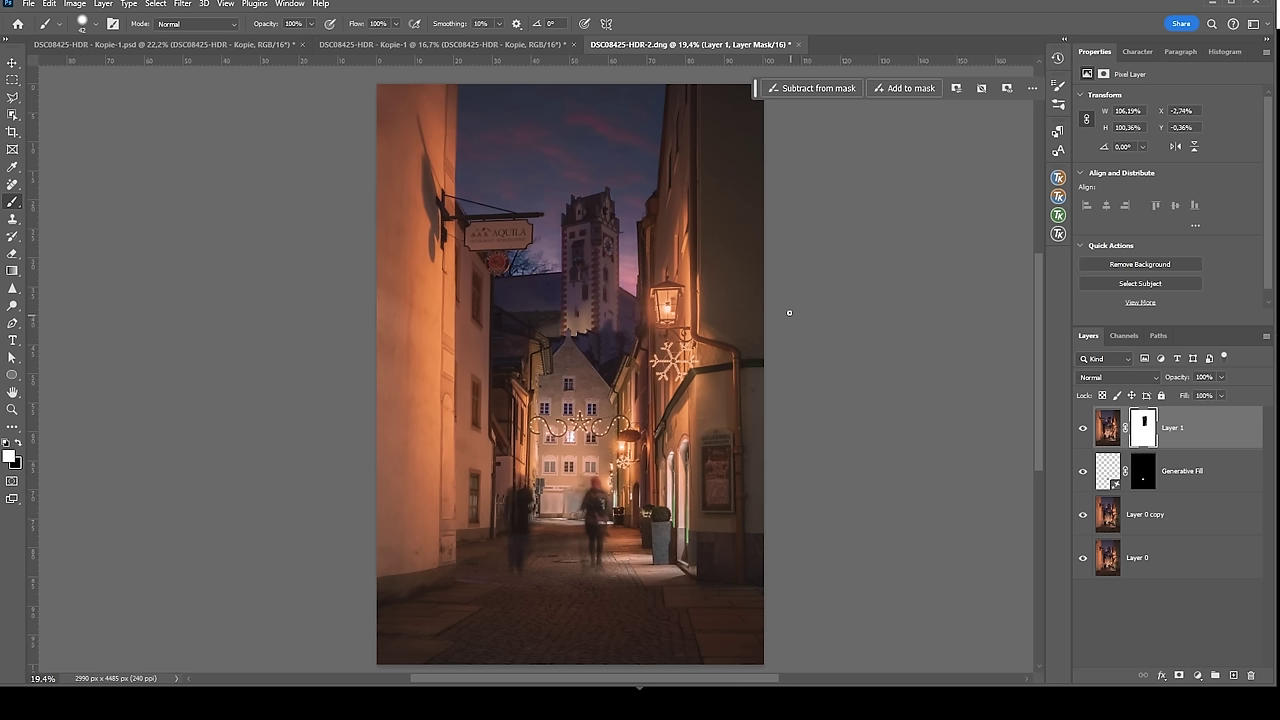